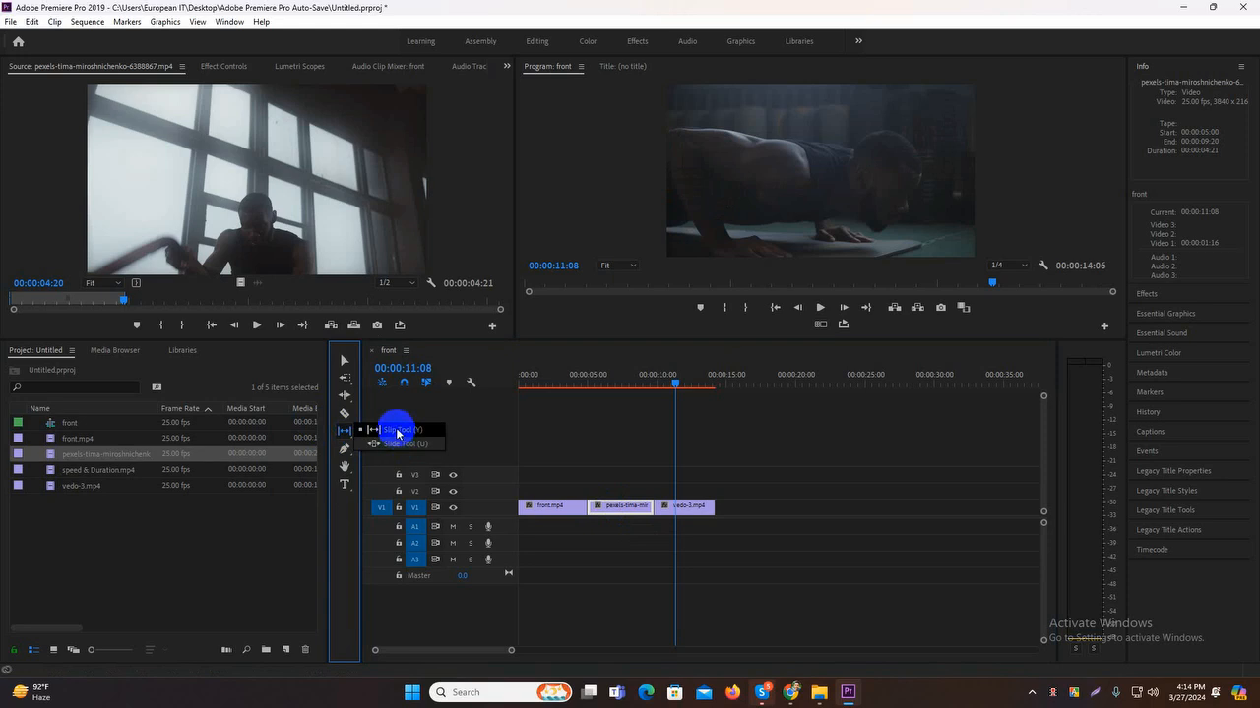
- Slip the middle clip on V1 by -00:00:06:14 with the Slip tool, so its source footage starts at 00:00:06:18
{"action": "left_click", "coordinate": [401, 430]}
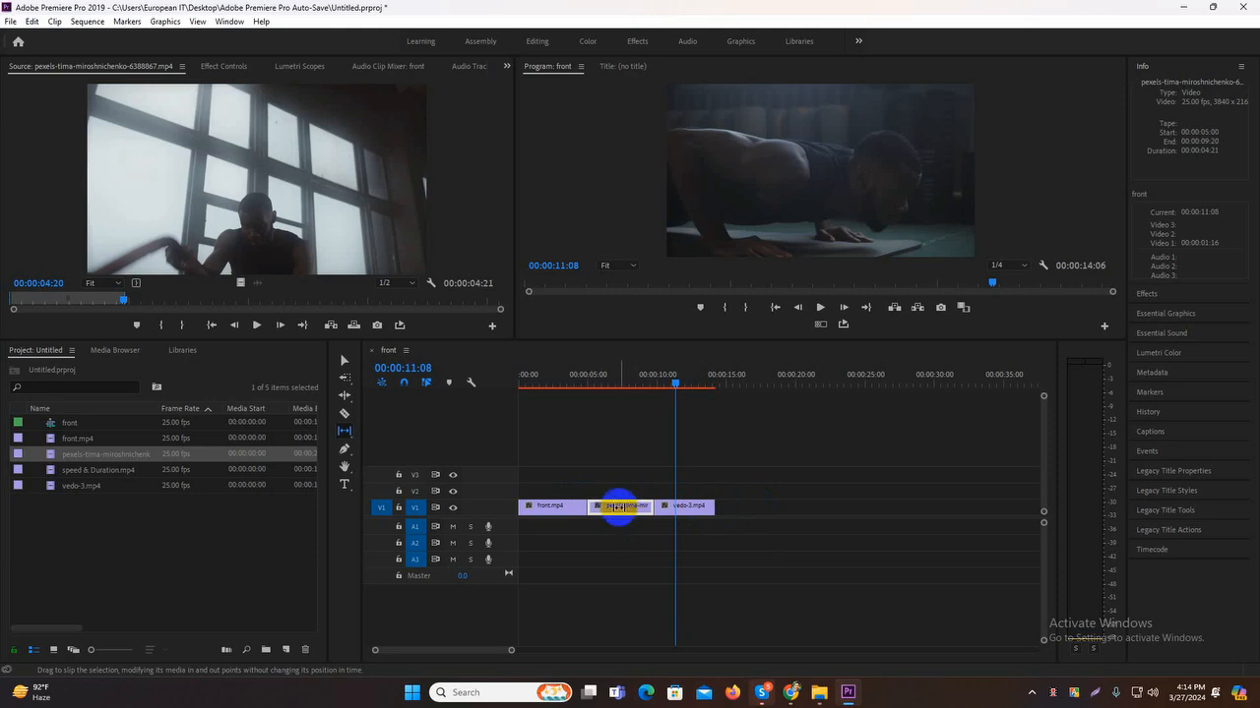
{"action": "left_click", "coordinate": [628, 506]}
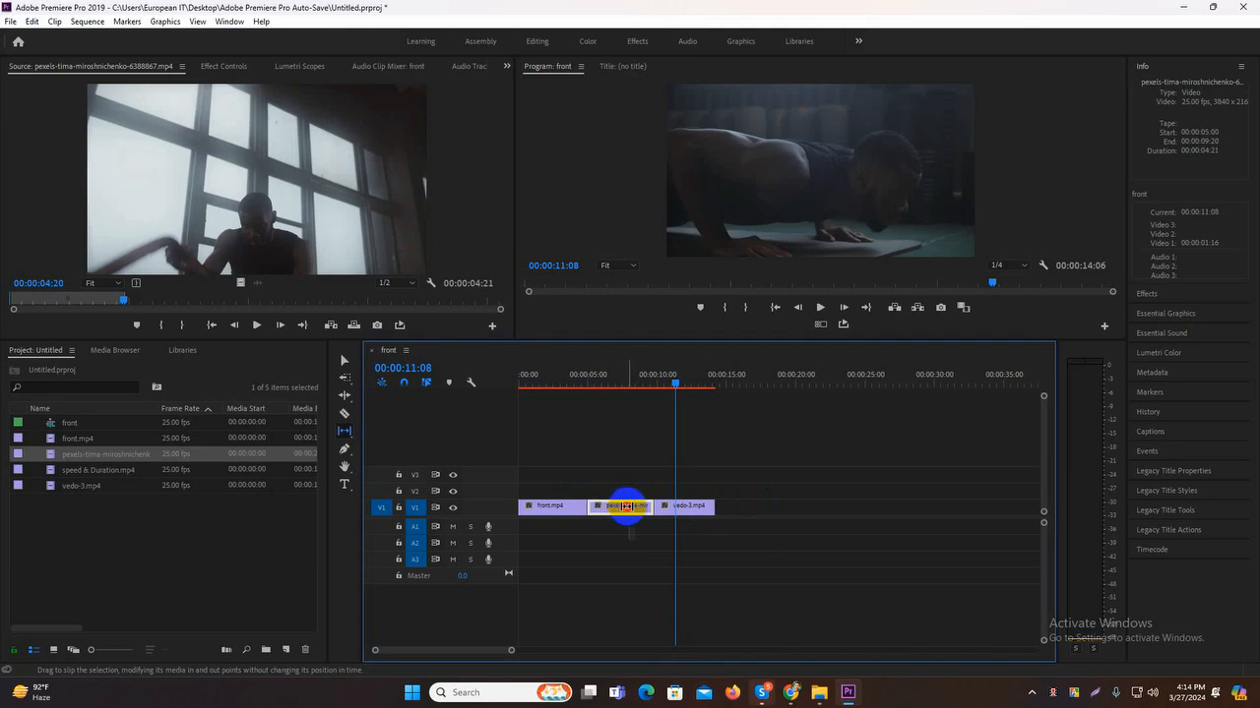
{"action": "mouse_move", "coordinate": [628, 507]}
{"action": "left_mouse_down"}
{"action": "mouse_move", "coordinate": [530, 506]}
{"action": "mouse_move", "coordinate": [641, 519]}
{"action": "left_mouse_up"}
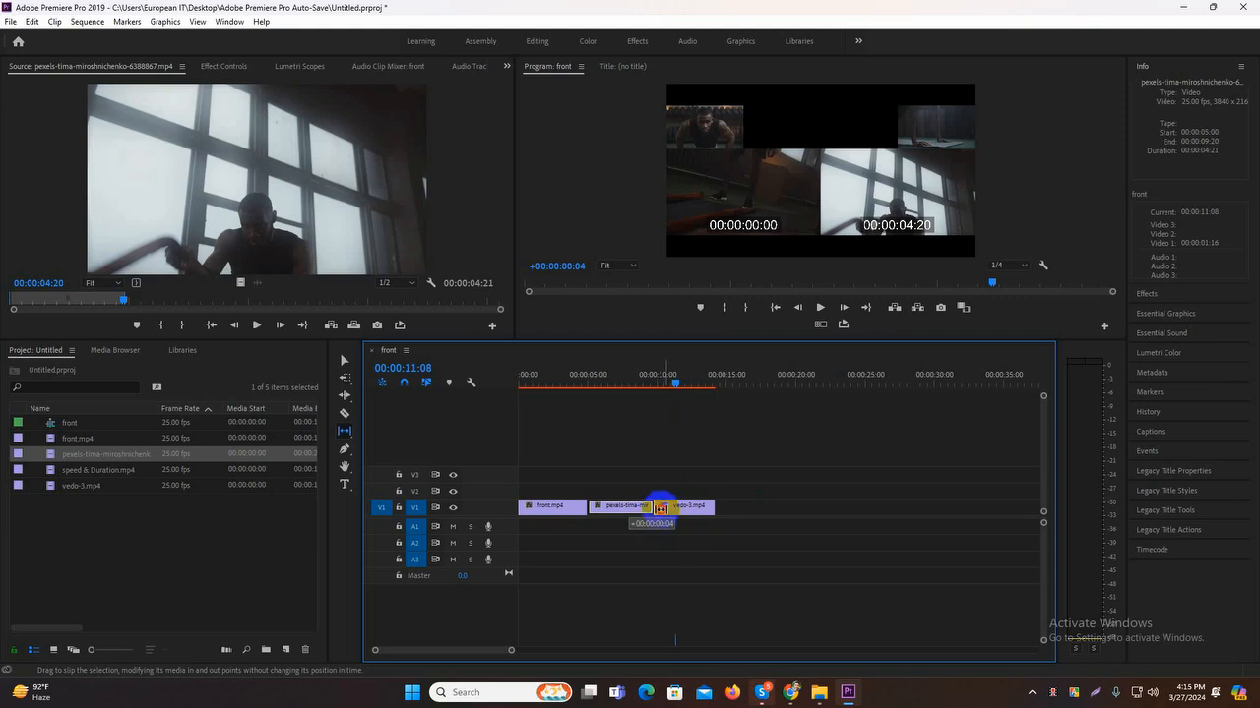
{"action": "left_click_drag", "start_coordinate": [660, 508], "coordinate": [537, 500]}
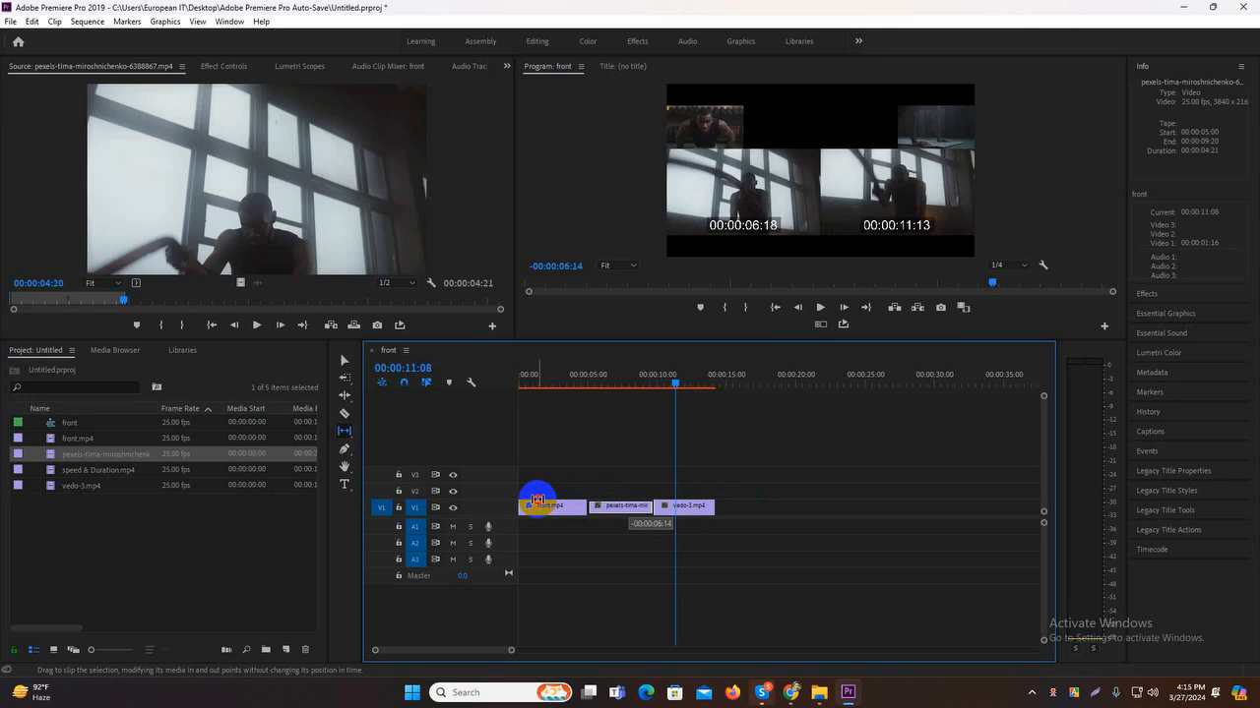
{"action": "left_click_drag", "start_coordinate": [537, 501], "coordinate": [538, 500]}
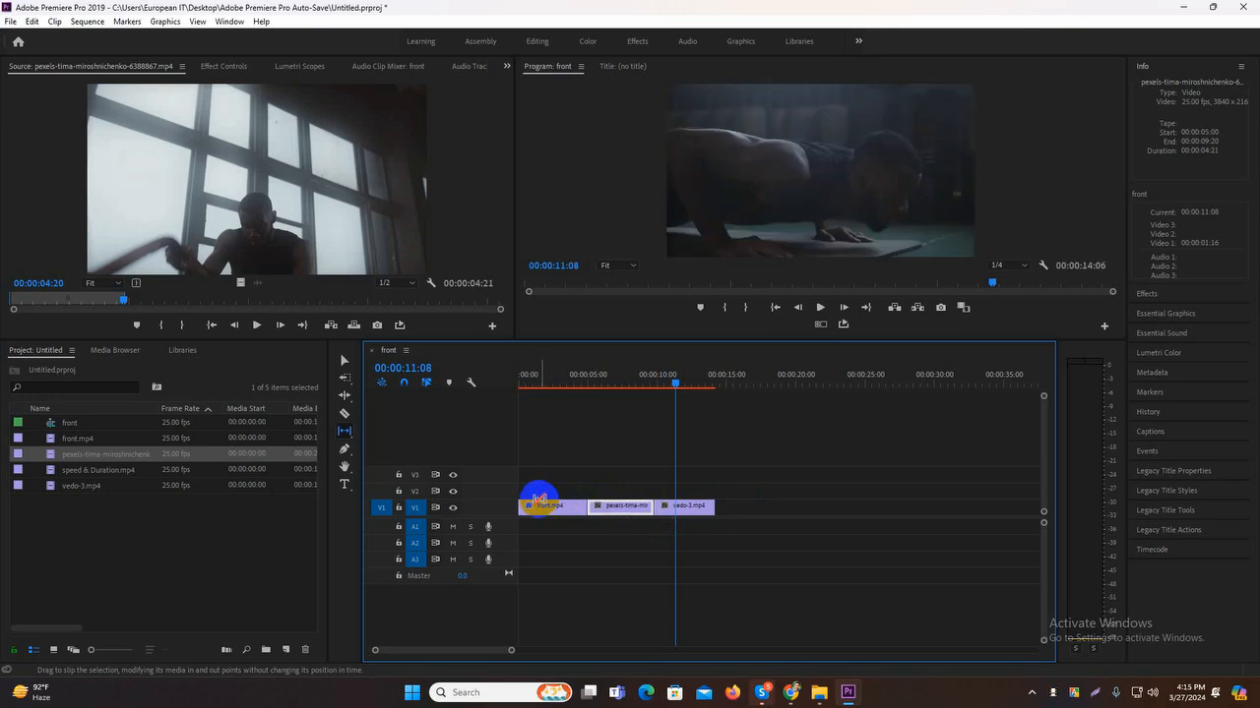
- Play the sequence from about 00:00:04:14 to review the slipped middle clip
{"action": "left_click", "coordinate": [677, 387]}
{"action": "left_click_drag", "start_coordinate": [677, 387], "coordinate": [584, 417]}
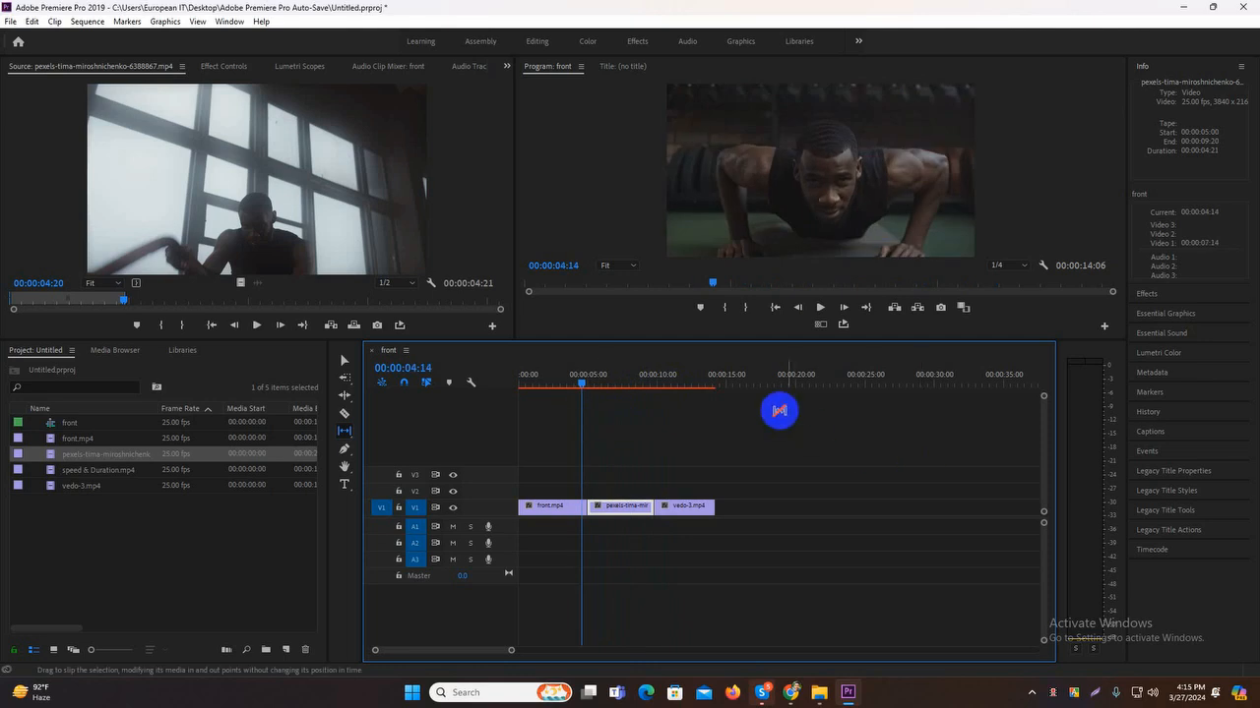
{"action": "left_click", "coordinate": [822, 307]}
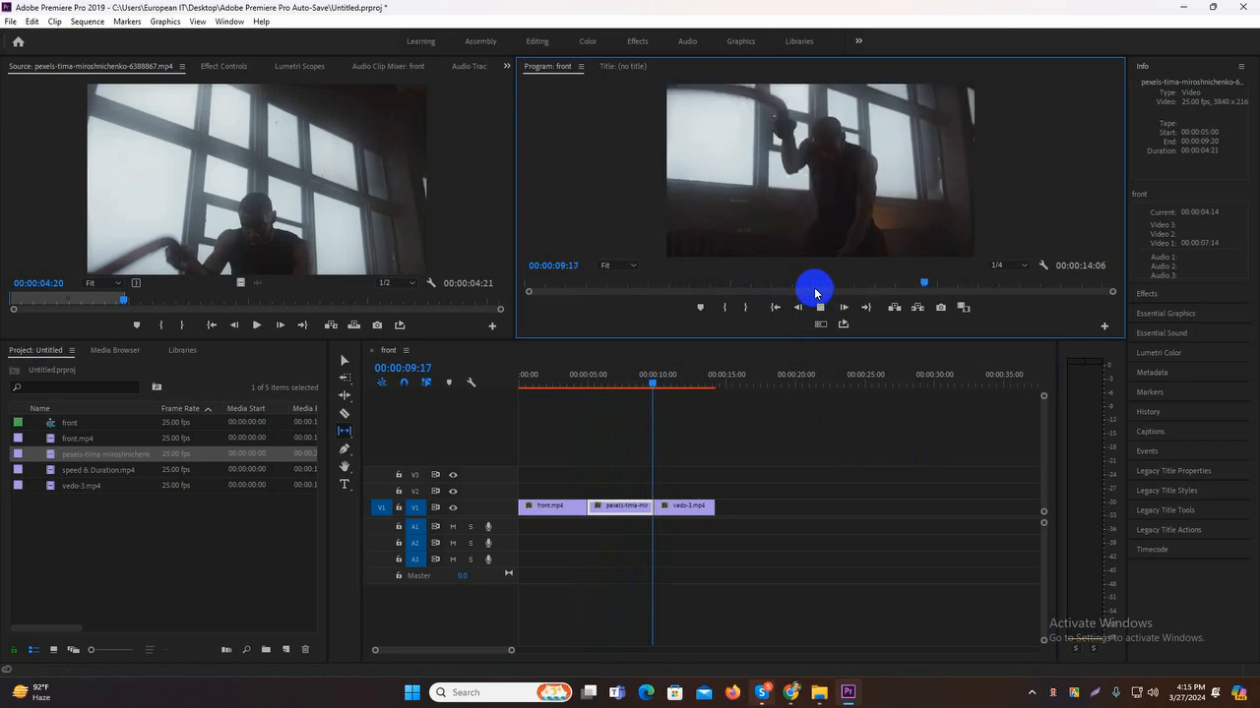
{"action": "left_click_drag", "start_coordinate": [689, 383], "coordinate": [653, 392]}
- Slip the middle clip by +00:00:04:13, so its source footage starts at 00:00:02:05
{"action": "left_click_drag", "start_coordinate": [626, 508], "coordinate": [678, 518]}
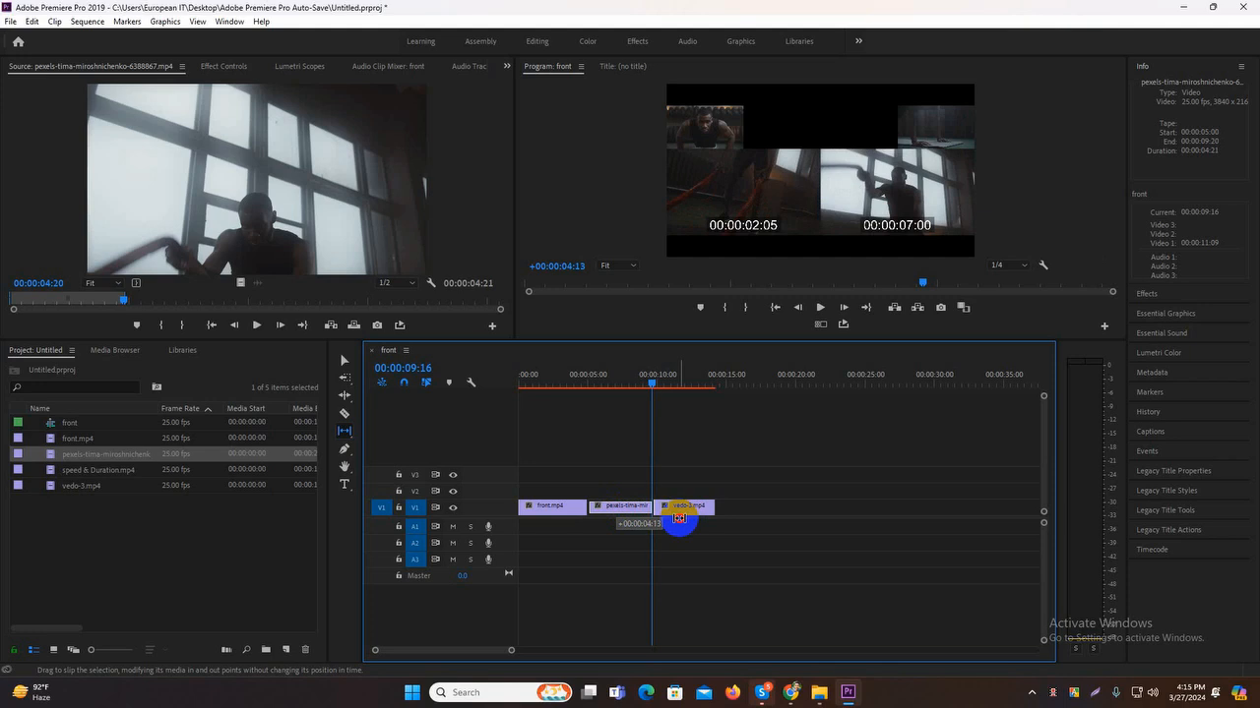
{"action": "left_click_drag", "start_coordinate": [679, 519], "coordinate": [675, 512]}
- Play the sequence from about 00:00:04:22 to review the middle clip's earlier footage, and return the playhead to 00:00:06:20
{"action": "left_click", "coordinate": [657, 386]}
{"action": "left_click_drag", "start_coordinate": [657, 385], "coordinate": [588, 386]}
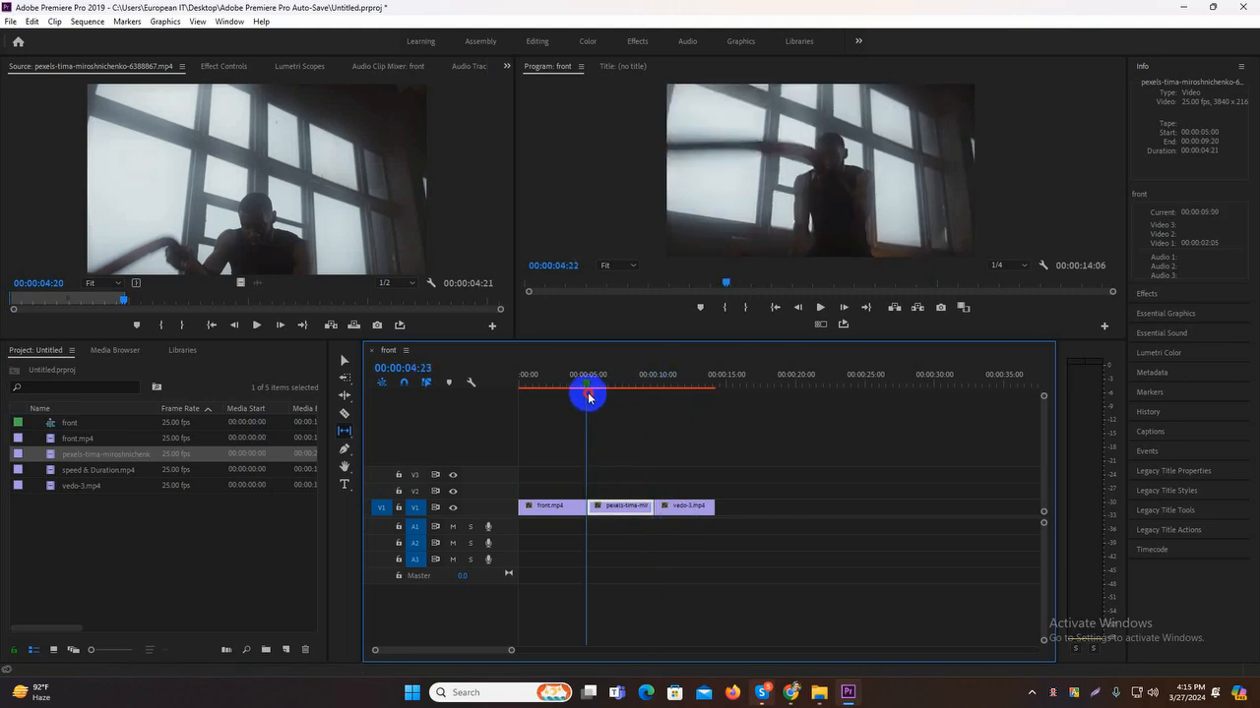
{"action": "key", "text": "space"}
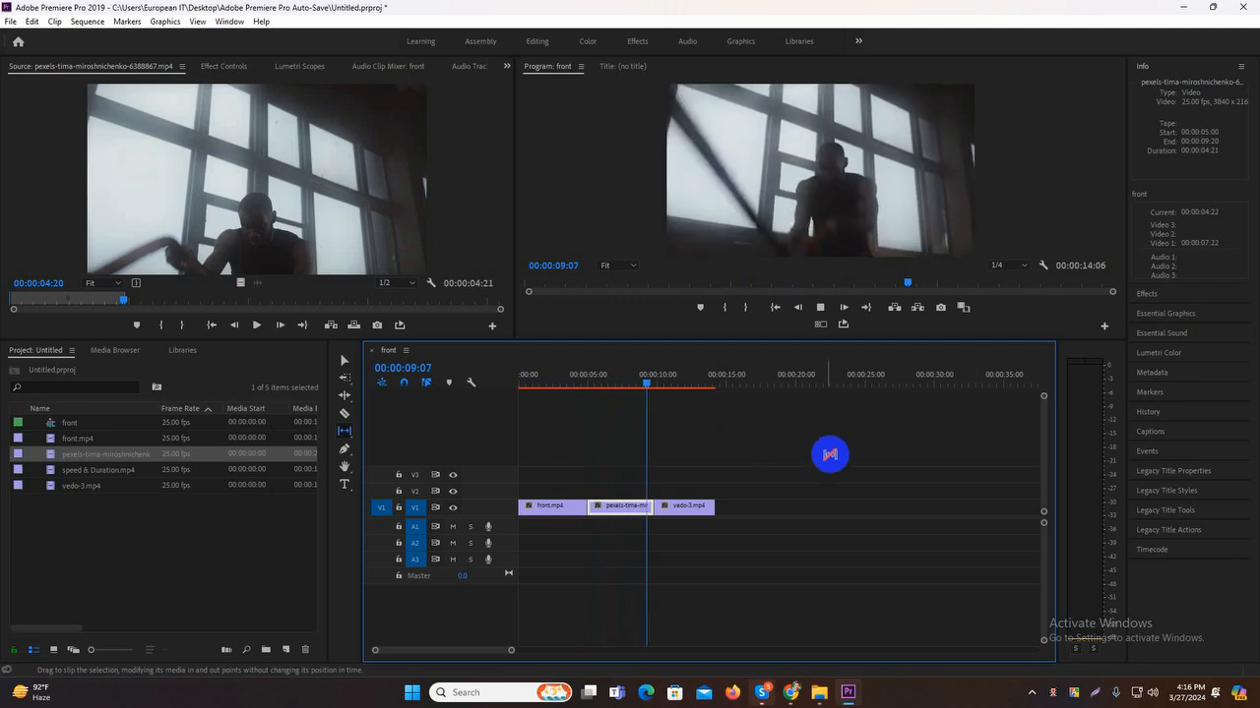
{"action": "left_click_drag", "start_coordinate": [658, 375], "coordinate": [613, 391]}
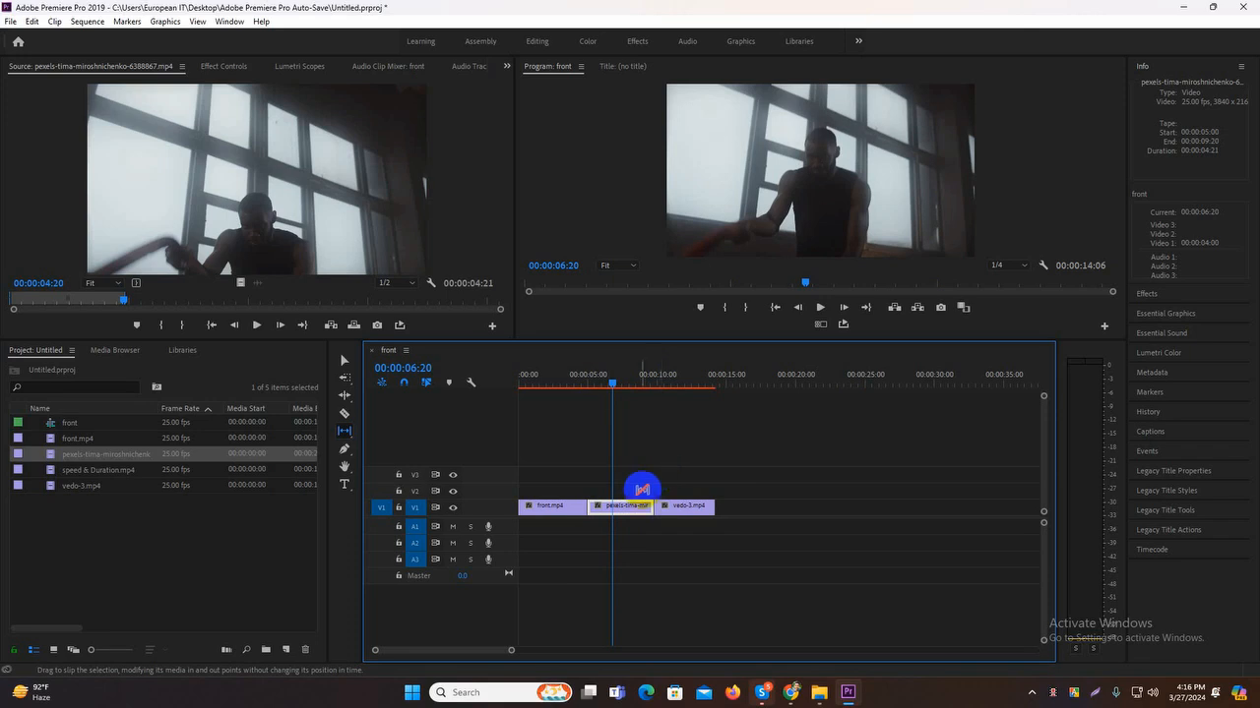
- Widen the Project panel to show the Media End column, keeping the Tools panel one column wide
{"action": "left_click", "coordinate": [279, 209]}
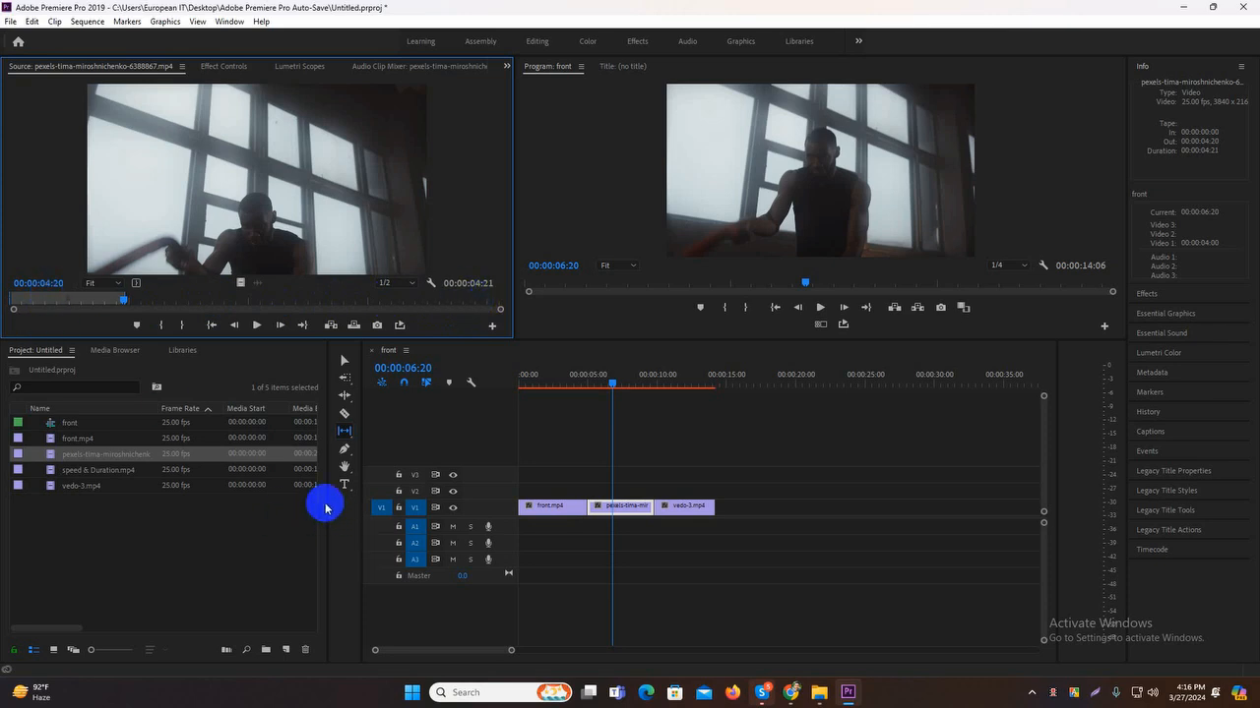
{"action": "left_click_drag", "start_coordinate": [327, 503], "coordinate": [436, 516]}
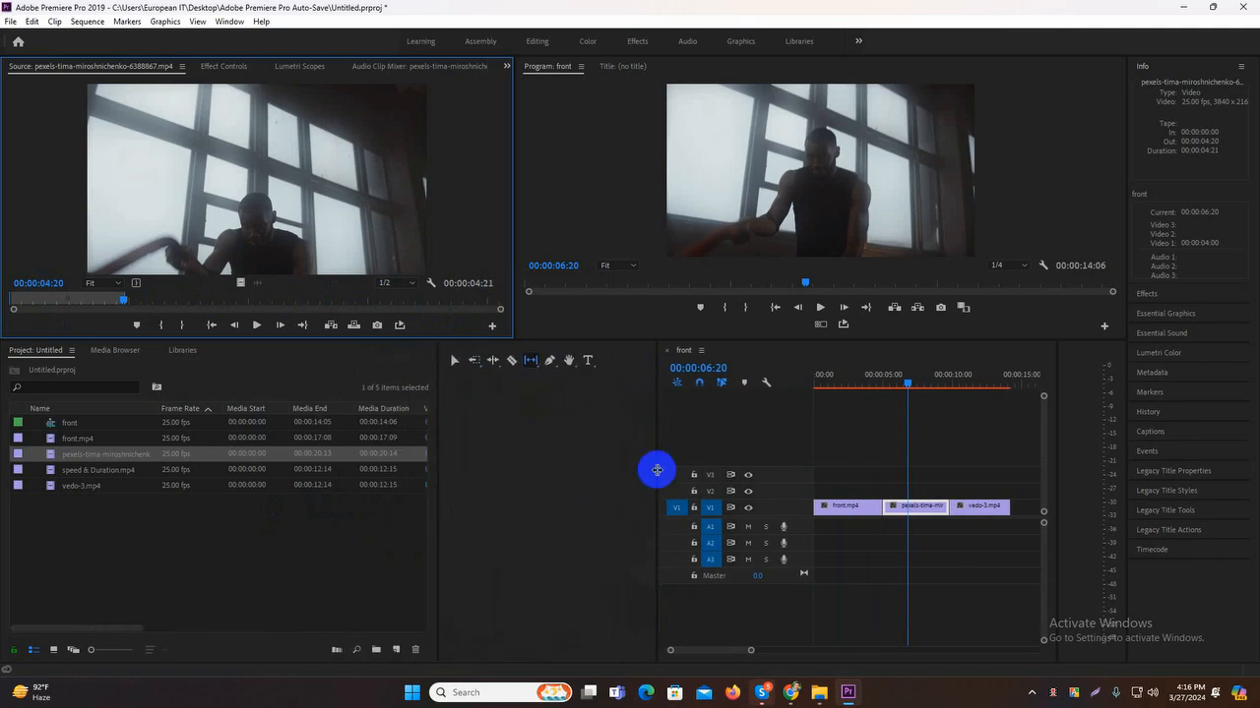
{"action": "left_click_drag", "start_coordinate": [637, 468], "coordinate": [416, 456]}
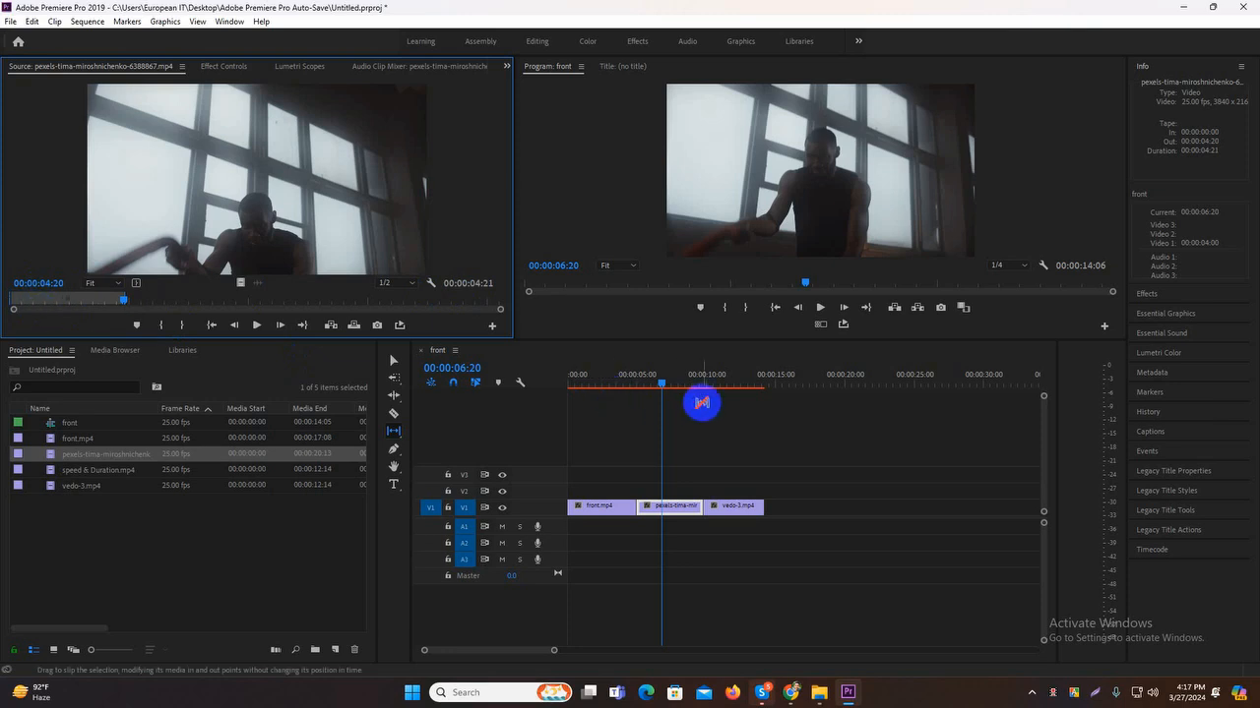
- Play the middle clip from about 00:00:04:24 and park the playhead near its start at 00:00:05:04
{"action": "left_click_drag", "start_coordinate": [663, 386], "coordinate": [636, 386]}
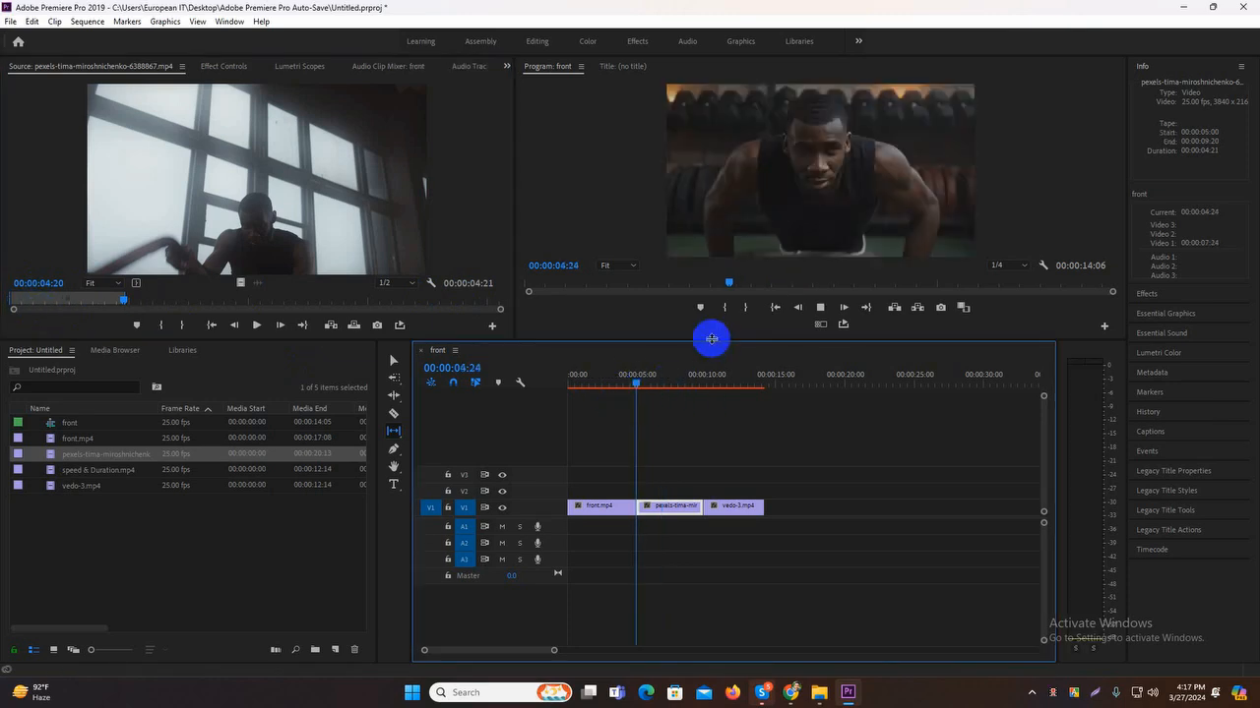
{"action": "key", "text": "space"}
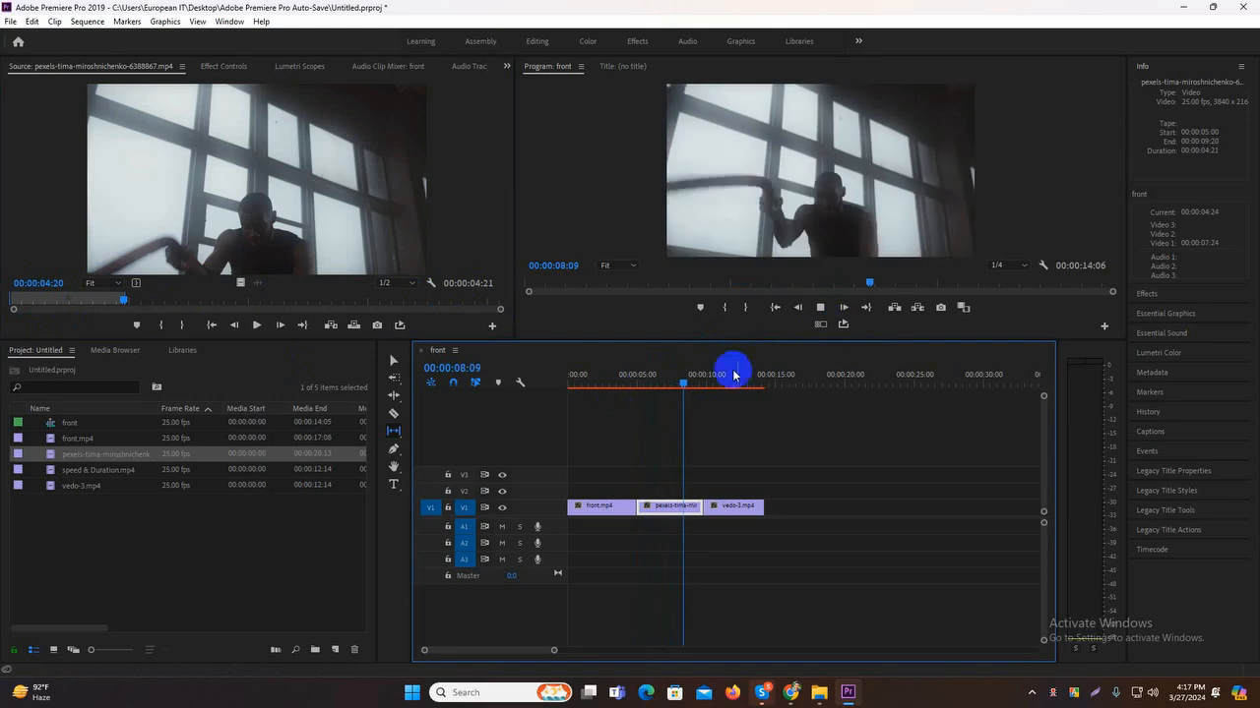
{"action": "left_click_drag", "start_coordinate": [699, 383], "coordinate": [644, 382]}
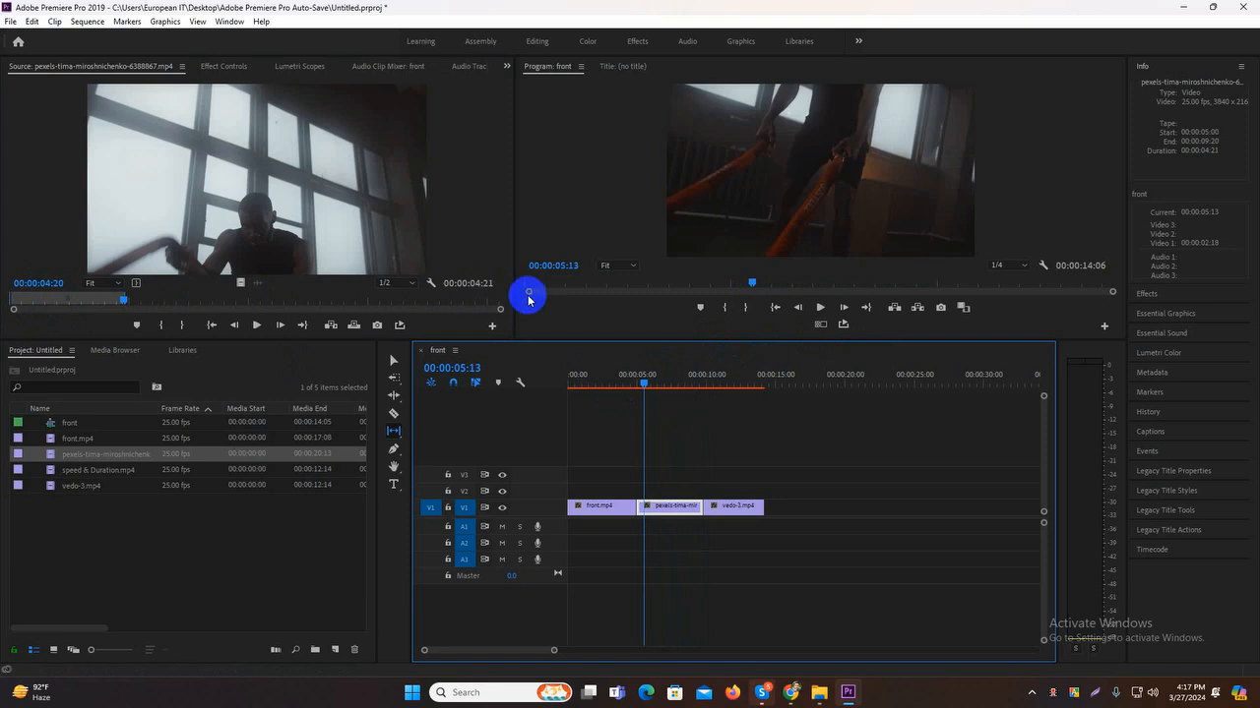
{"action": "mouse_move", "coordinate": [640, 385]}
{"action": "left_mouse_down"}
{"action": "mouse_move", "coordinate": [663, 385]}
{"action": "mouse_move", "coordinate": [641, 395]}
{"action": "left_mouse_up"}
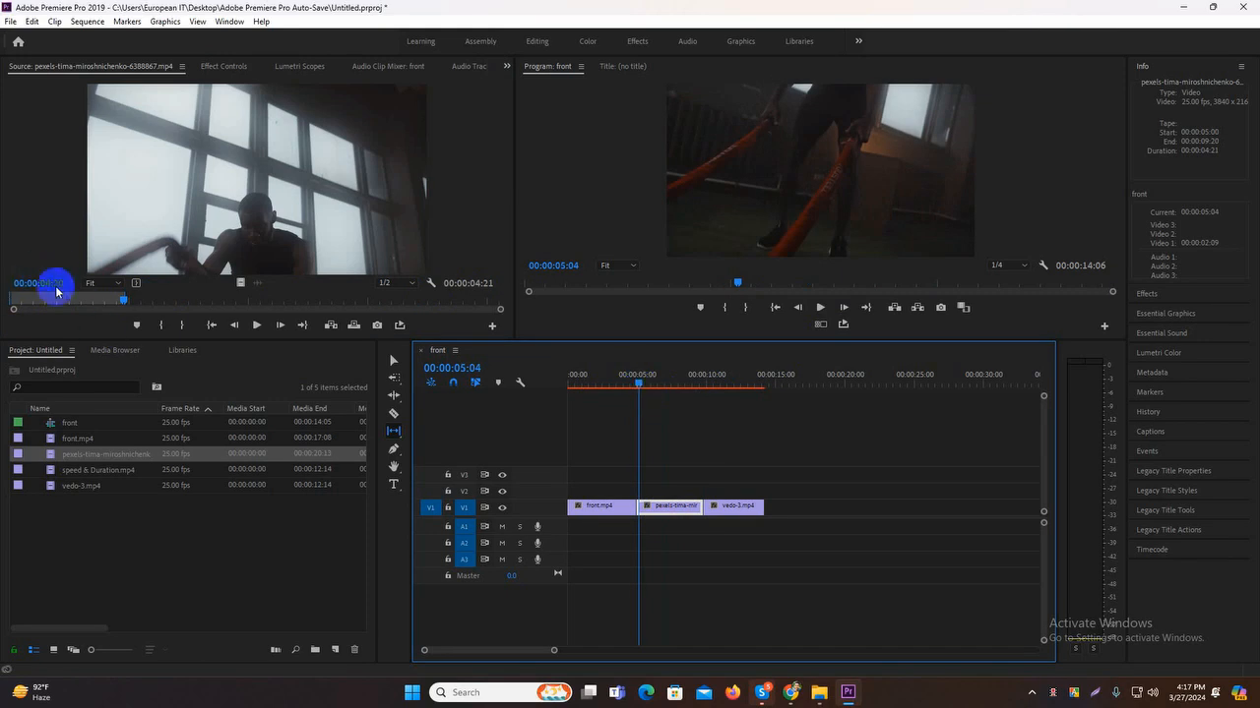
- Compare the original source footage with the middle clip by scrubbing both, and save the project
{"action": "left_click", "coordinate": [10, 305]}
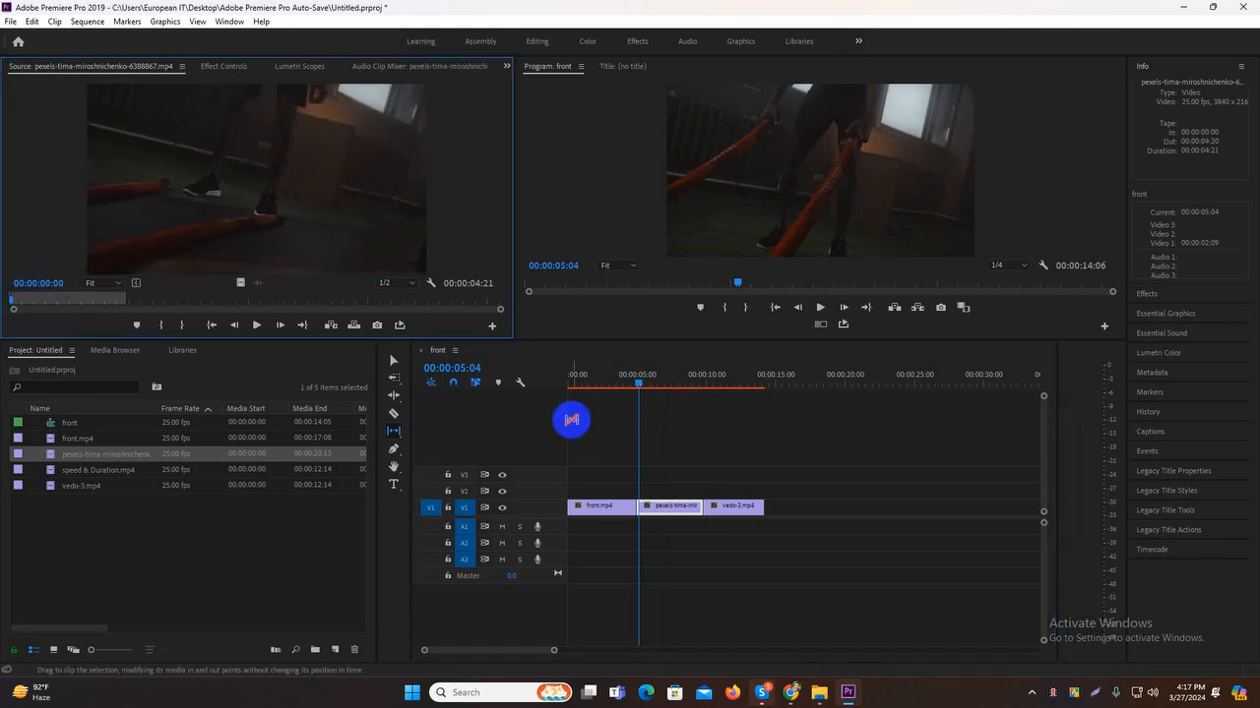
{"action": "left_click", "coordinate": [630, 386]}
{"action": "left_click_drag", "start_coordinate": [630, 385], "coordinate": [696, 395]}
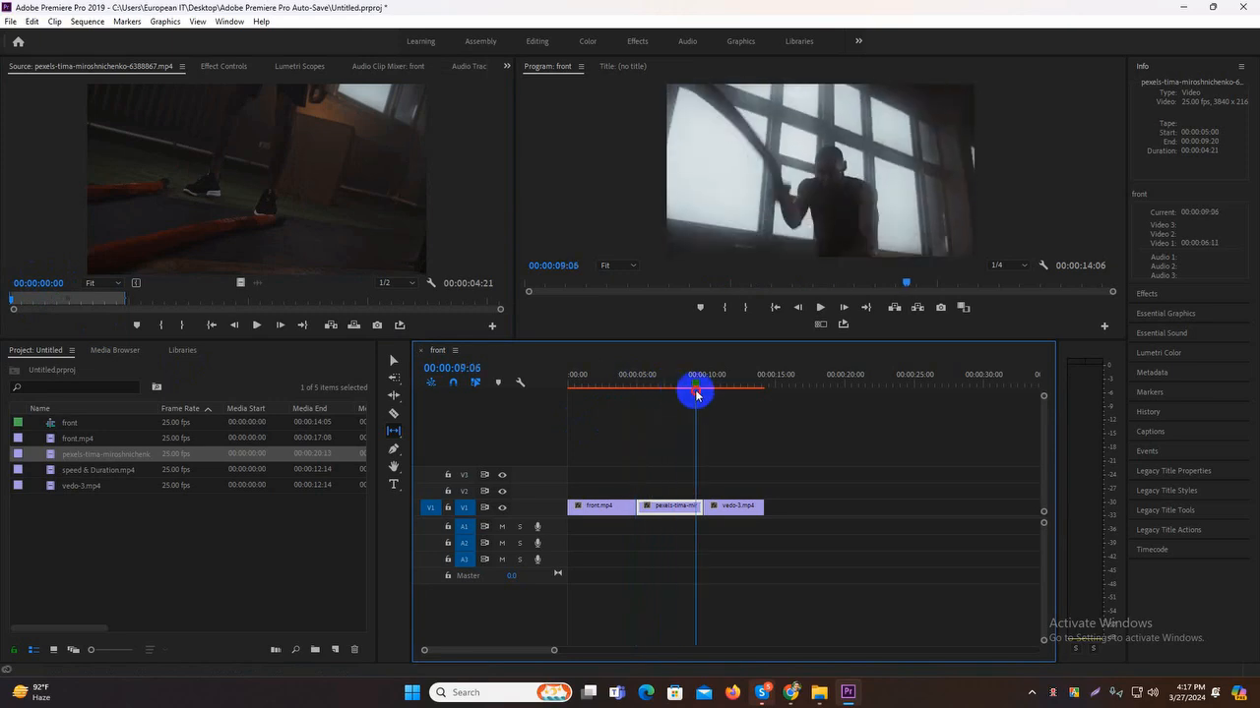
{"action": "left_click", "coordinate": [14, 303]}
{"action": "left_click_drag", "start_coordinate": [14, 303], "coordinate": [65, 294]}
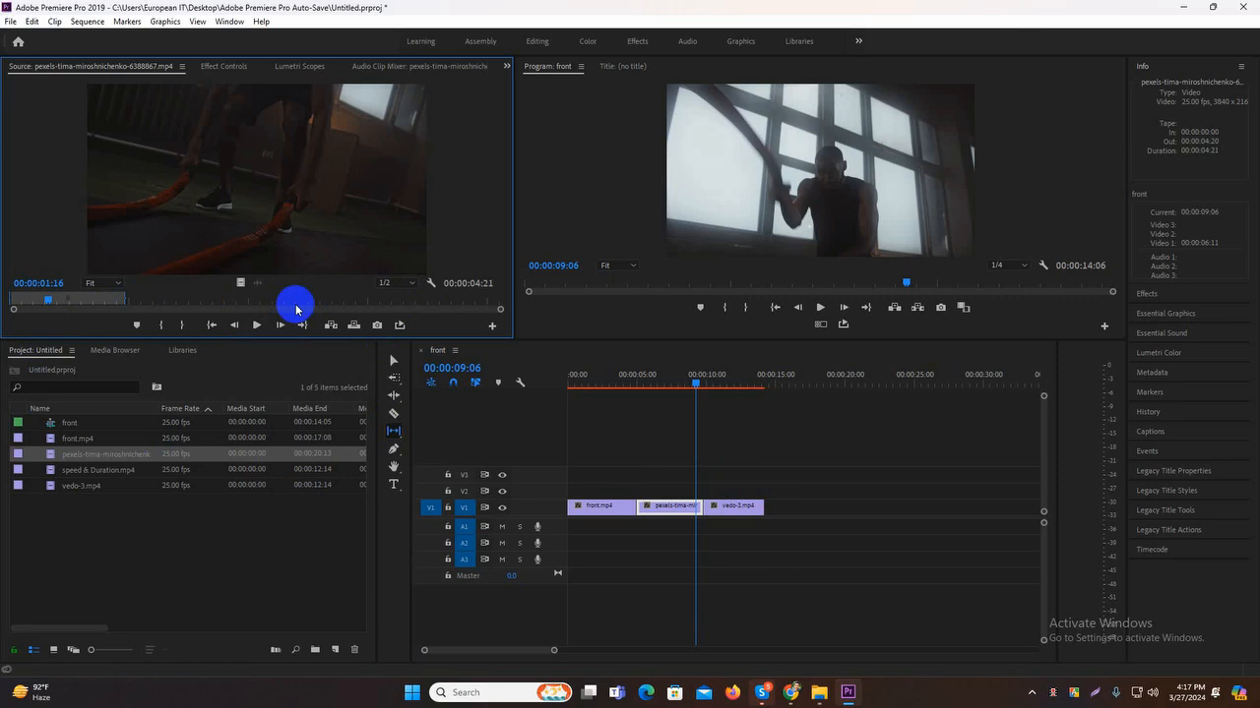
{"action": "key", "text": "ctrl+s"}
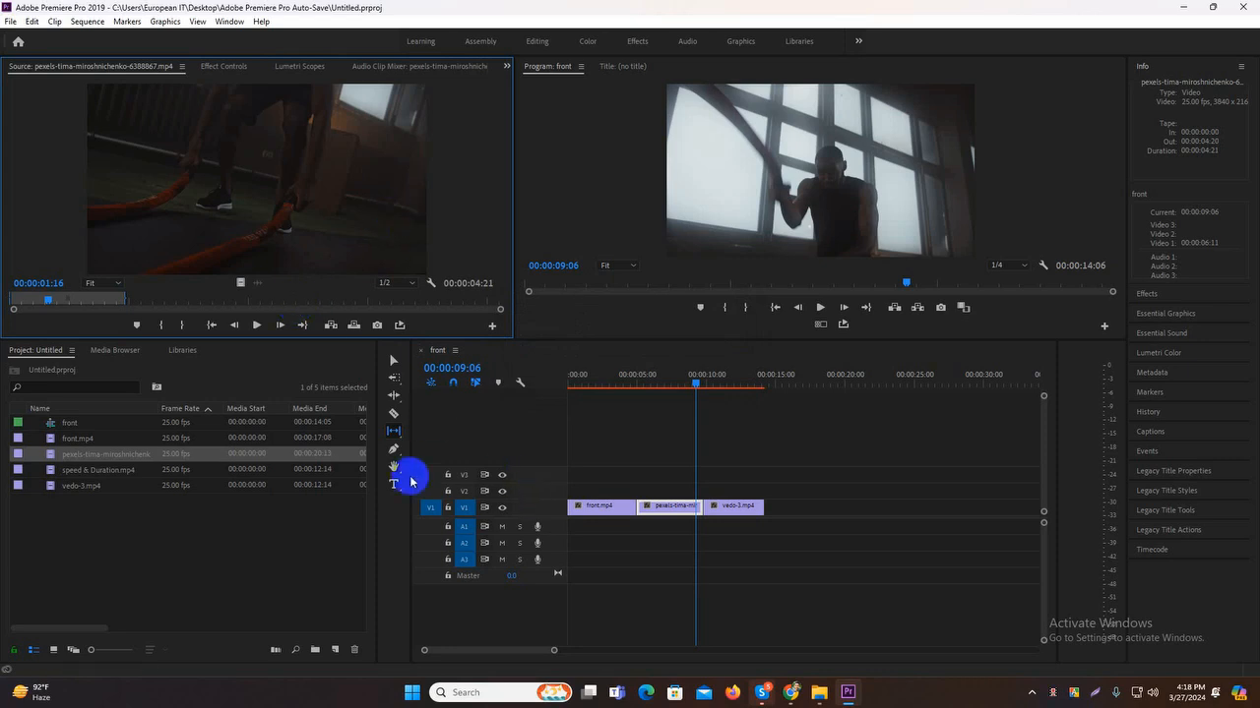
- Slip the middle clip to the very end of its source footage with the Slip tool, starting it at 00:00:15:18
{"action": "left_click", "coordinate": [392, 440]}
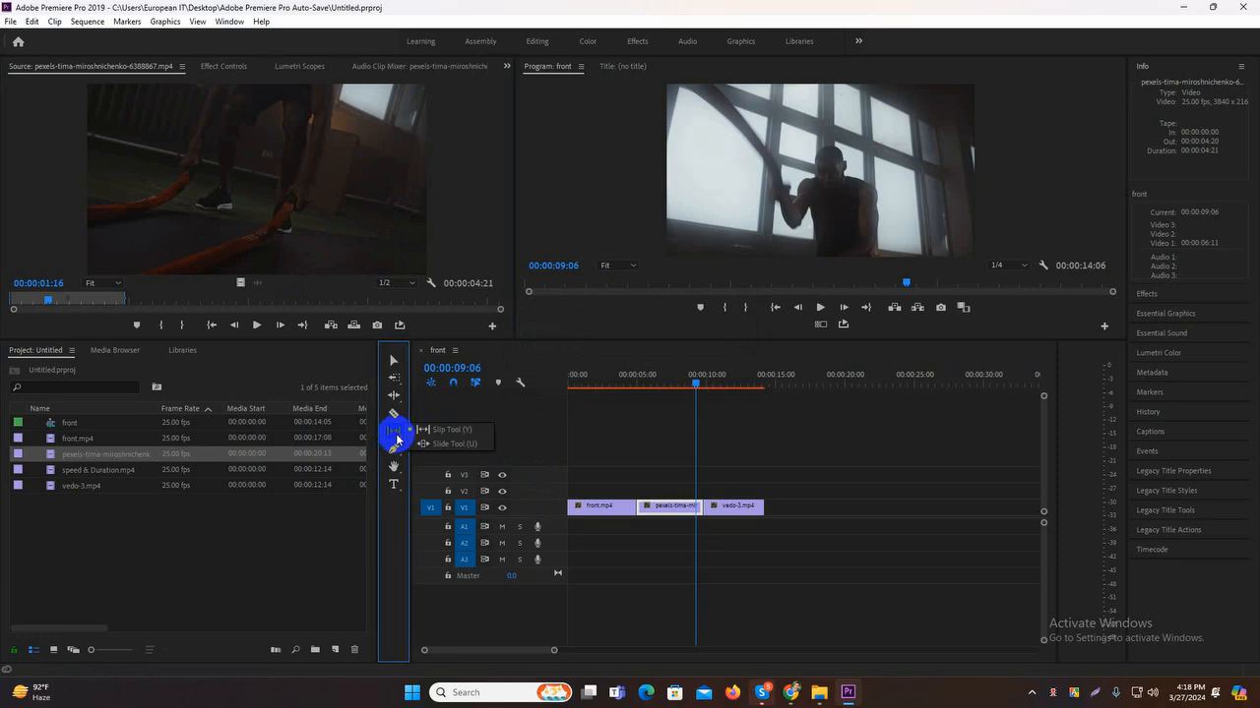
{"action": "left_click", "coordinate": [451, 431]}
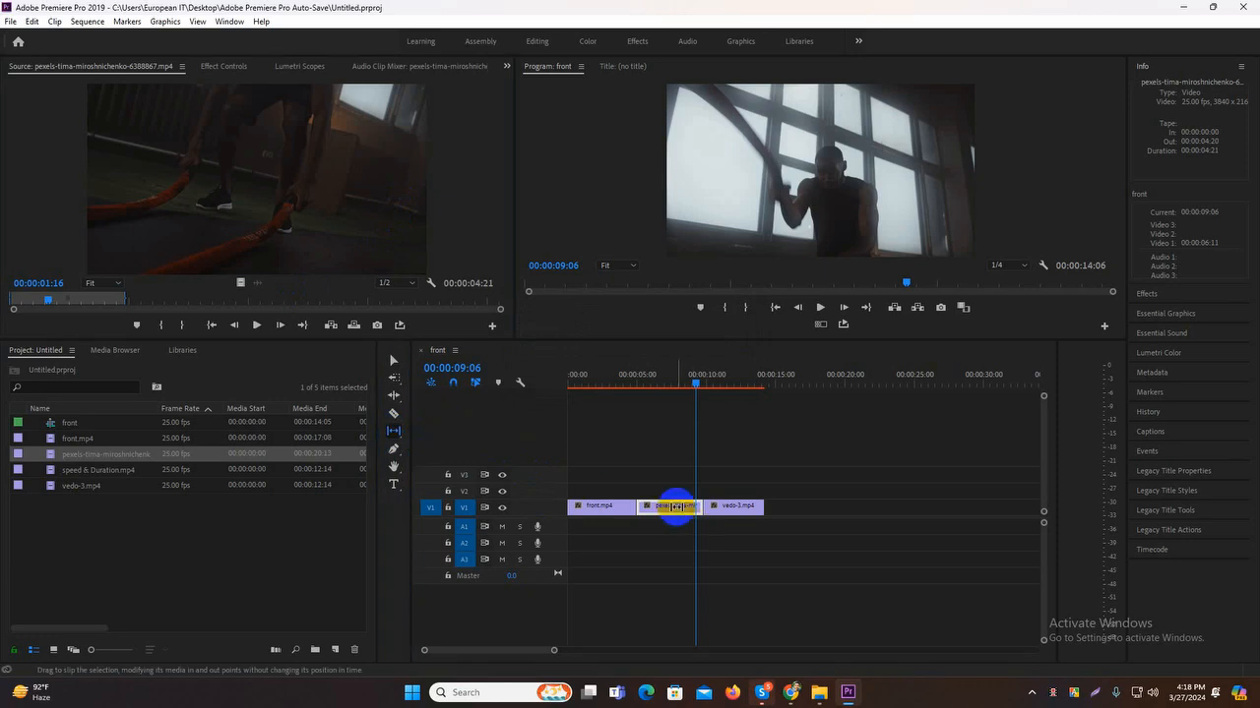
{"action": "left_click_drag", "start_coordinate": [675, 507], "coordinate": [668, 508]}
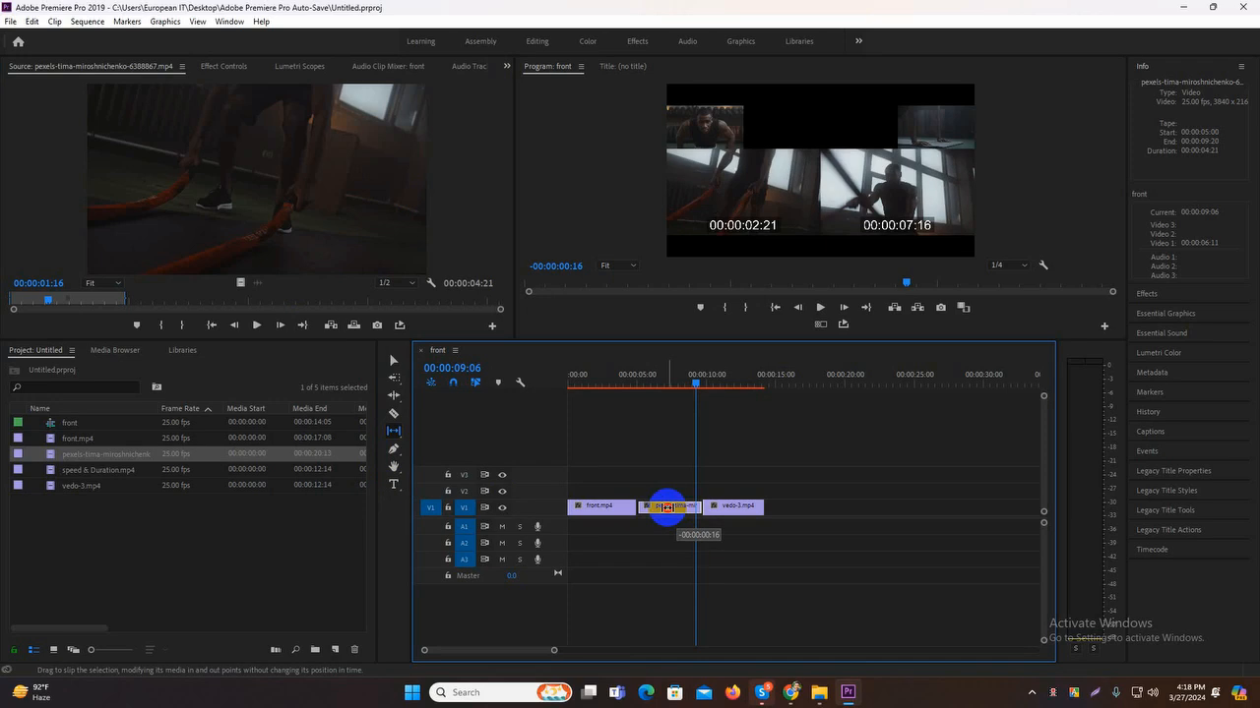
{"action": "left_click_drag", "start_coordinate": [667, 508], "coordinate": [573, 508]}
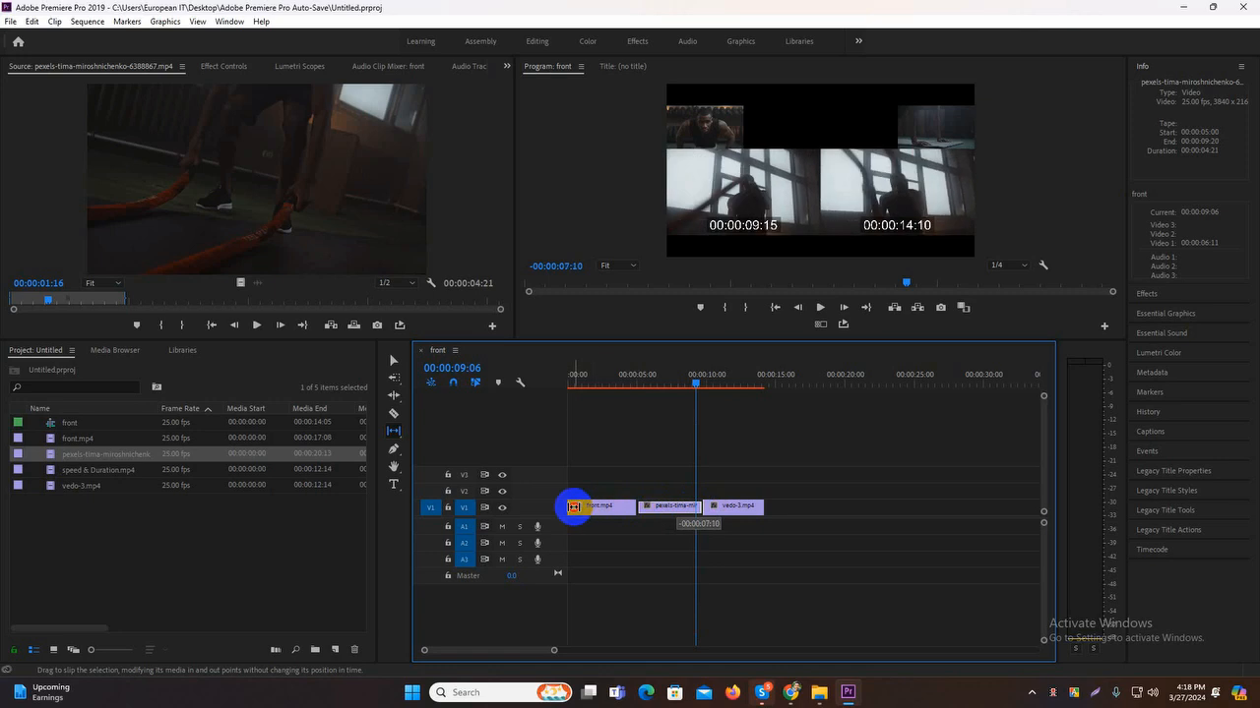
{"action": "left_click_drag", "start_coordinate": [573, 508], "coordinate": [394, 511]}
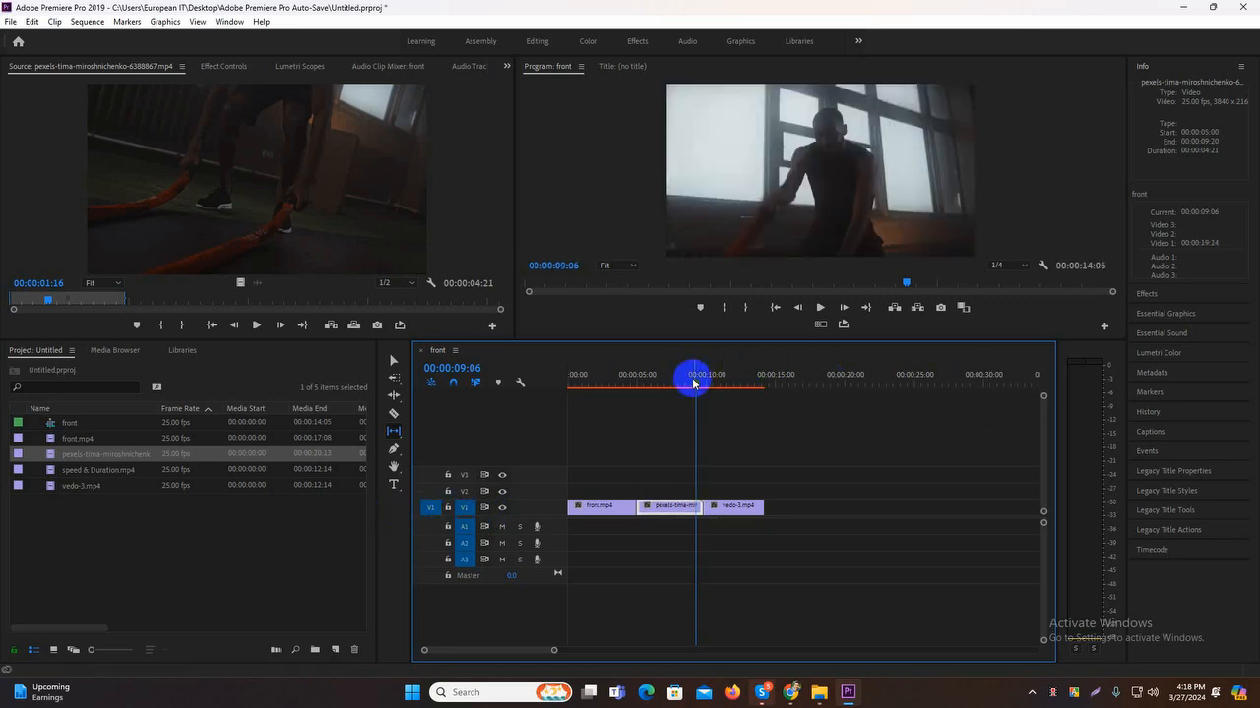
- Play the slipped middle clip from 00:00:05:00 and the last part of its source footage to compare them
{"action": "left_click_drag", "start_coordinate": [692, 383], "coordinate": [639, 397]}
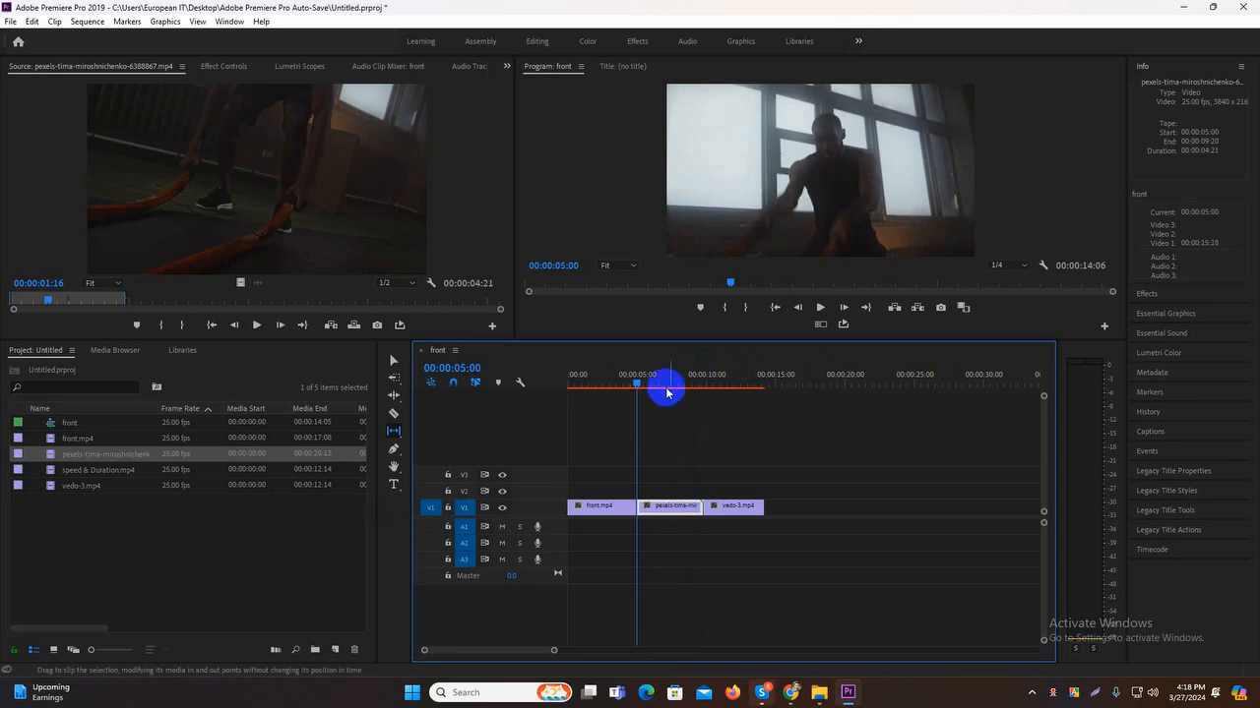
{"action": "key", "text": "space"}
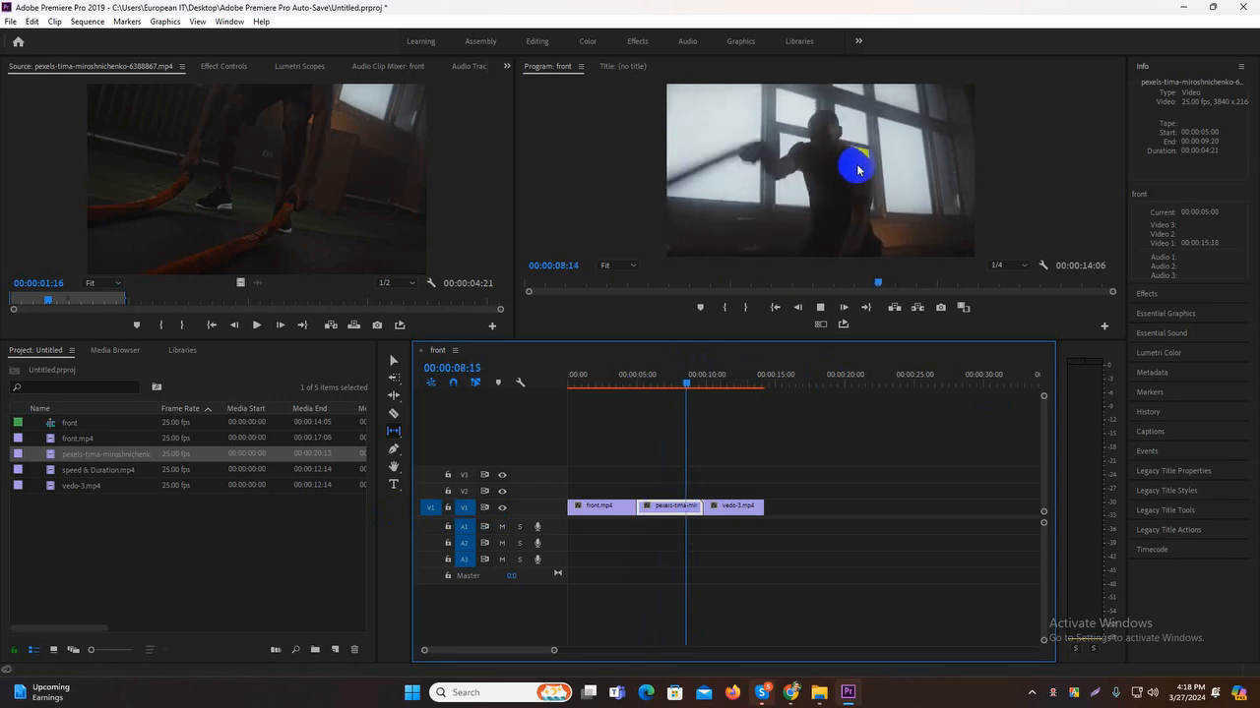
{"action": "left_click_drag", "start_coordinate": [31, 317], "coordinate": [403, 308]}
{"action": "key", "text": "space"}
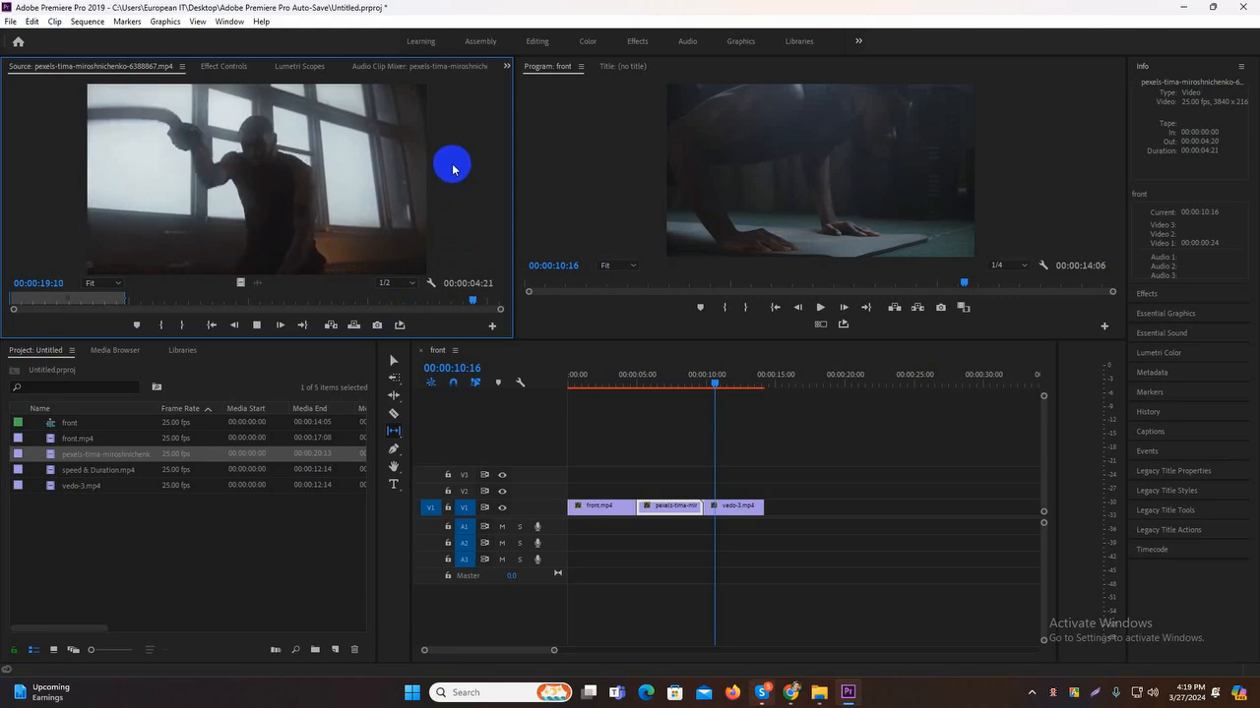
{"action": "left_click", "coordinate": [59, 300]}
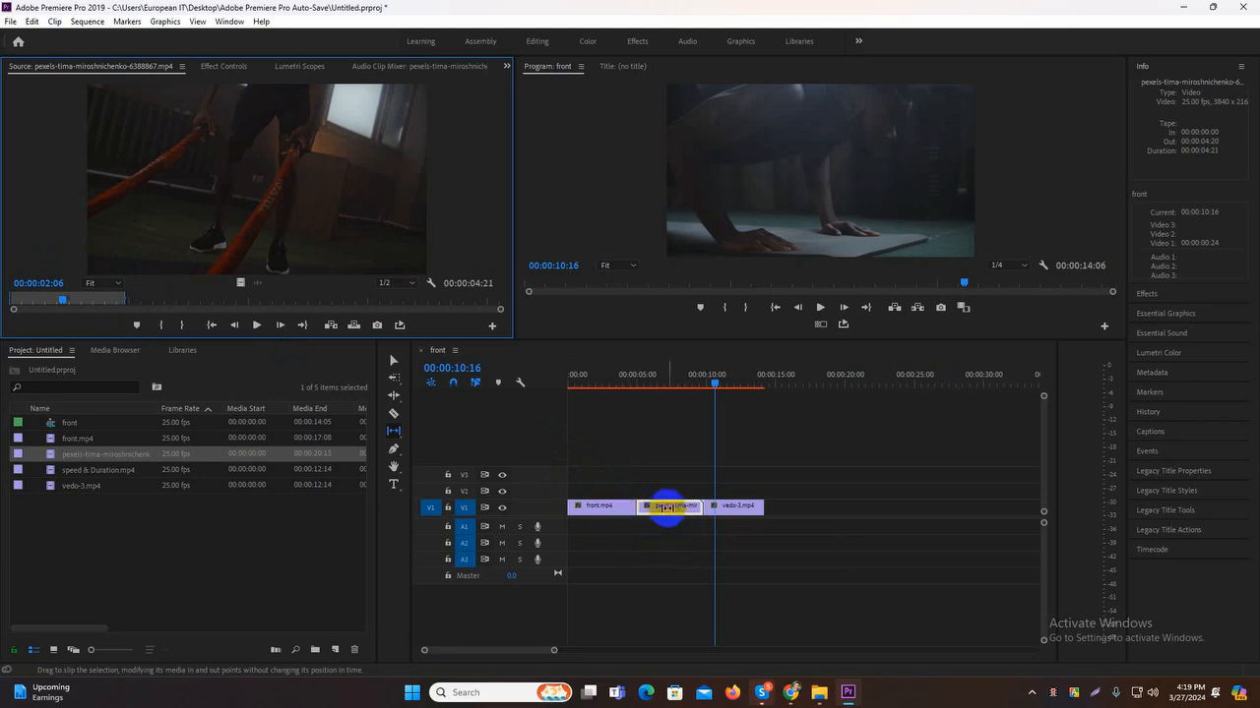
- Slide the middle clip later between its neighbours with the Slide tool so that it starts at 00:00:05:20
{"action": "left_click", "coordinate": [393, 434]}
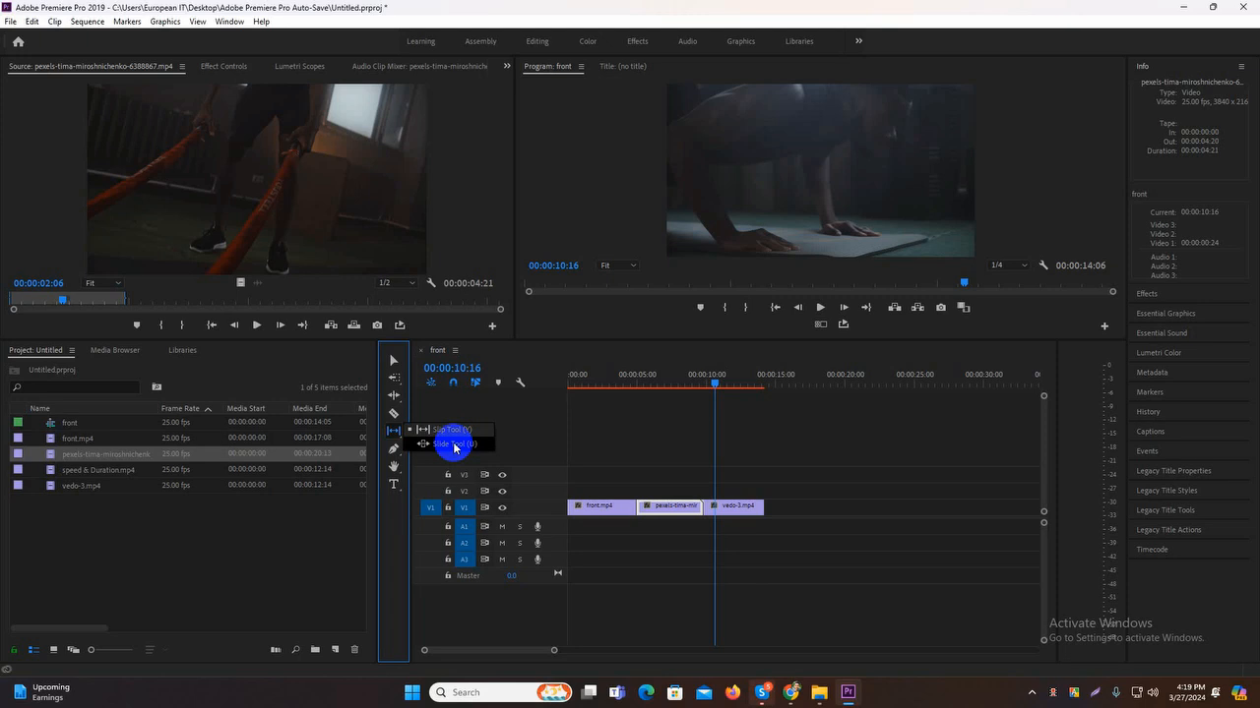
{"action": "left_click", "coordinate": [453, 444]}
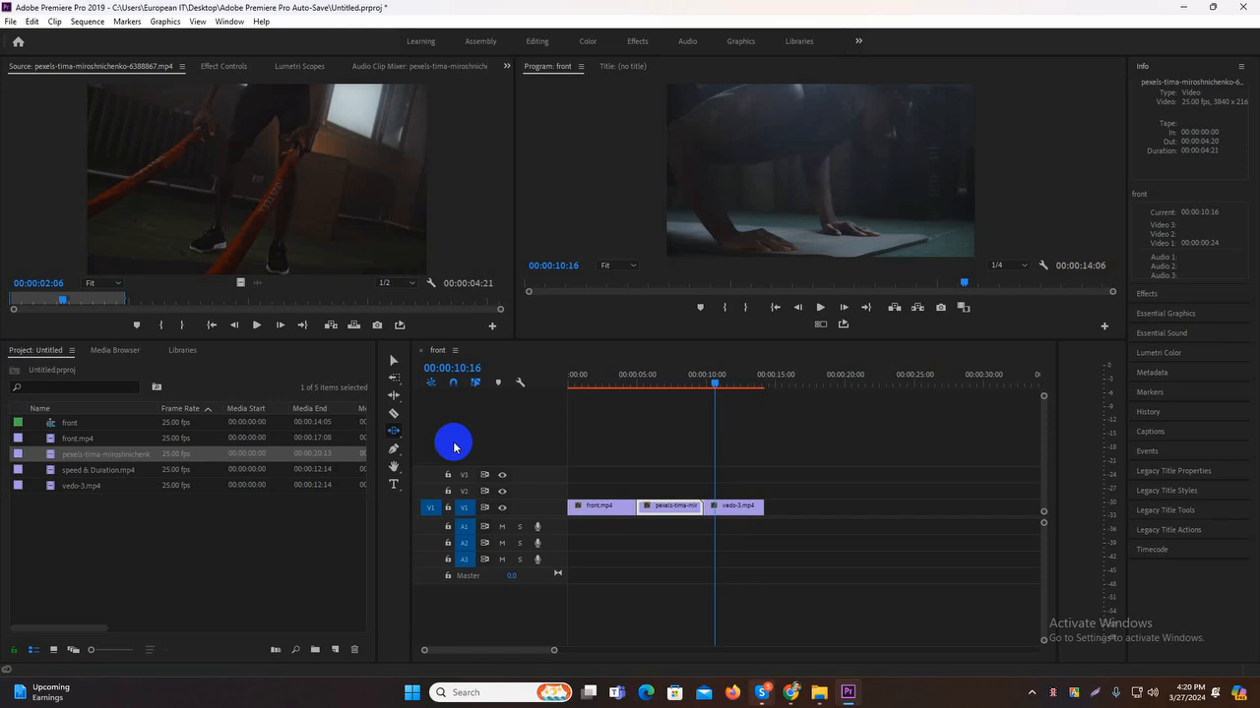
{"action": "left_click", "coordinate": [668, 508]}
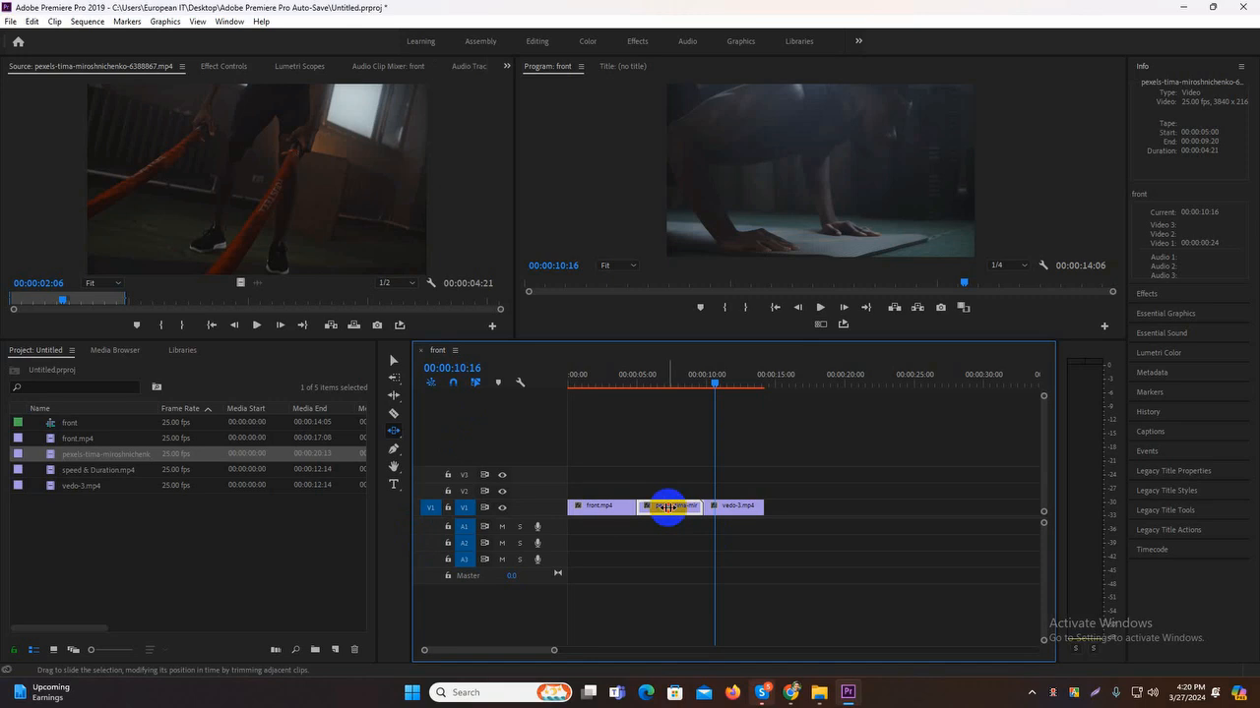
{"action": "left_click", "coordinate": [393, 430]}
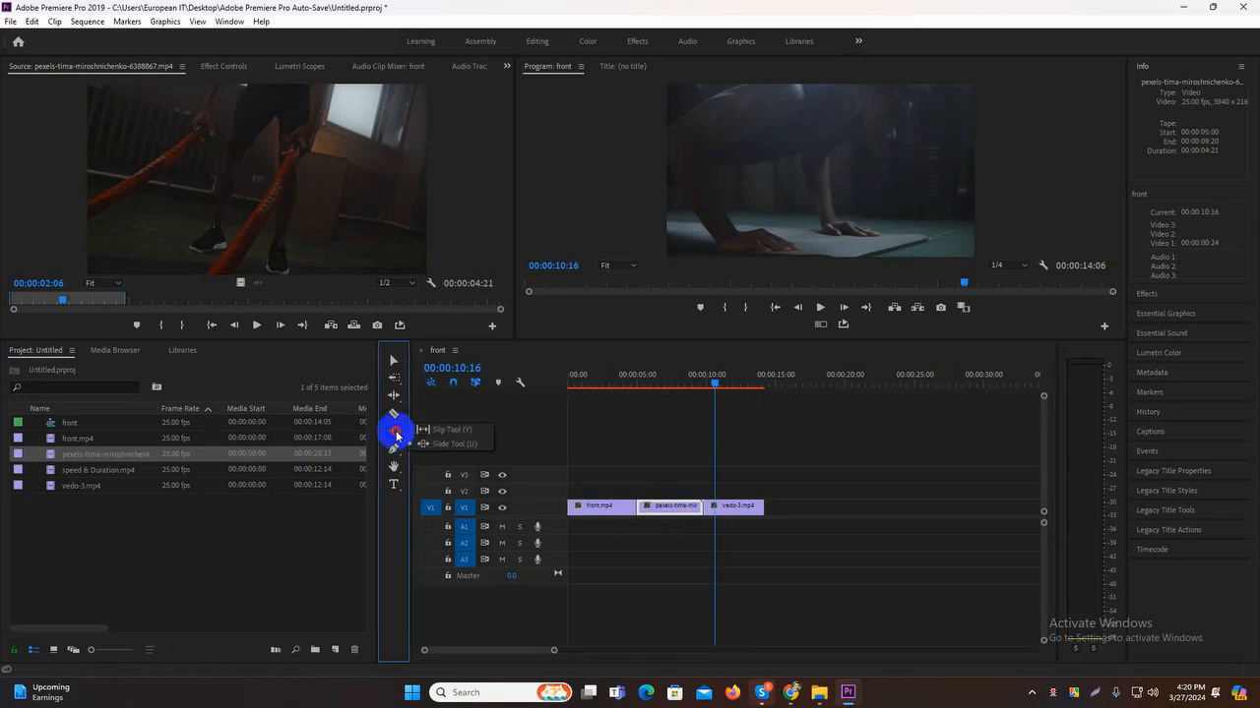
{"action": "left_click", "coordinate": [454, 445]}
{"action": "left_click", "coordinate": [671, 508]}
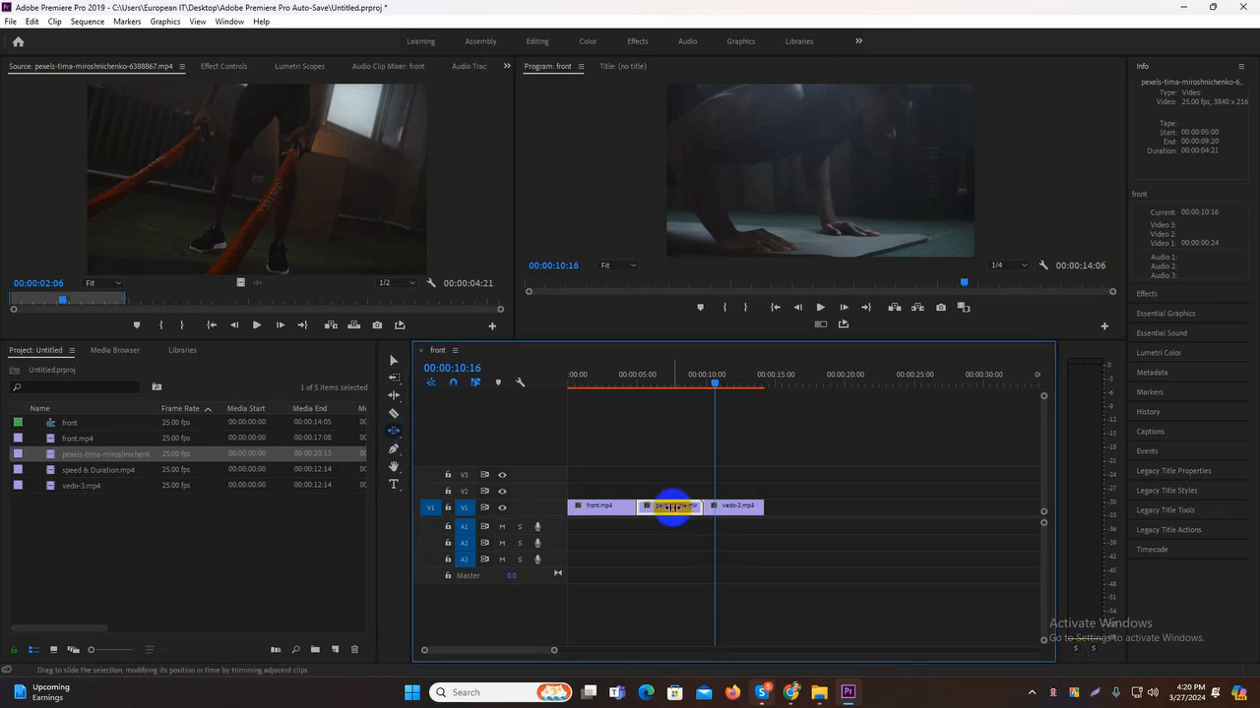
{"action": "left_click_drag", "start_coordinate": [671, 508], "coordinate": [666, 507]}
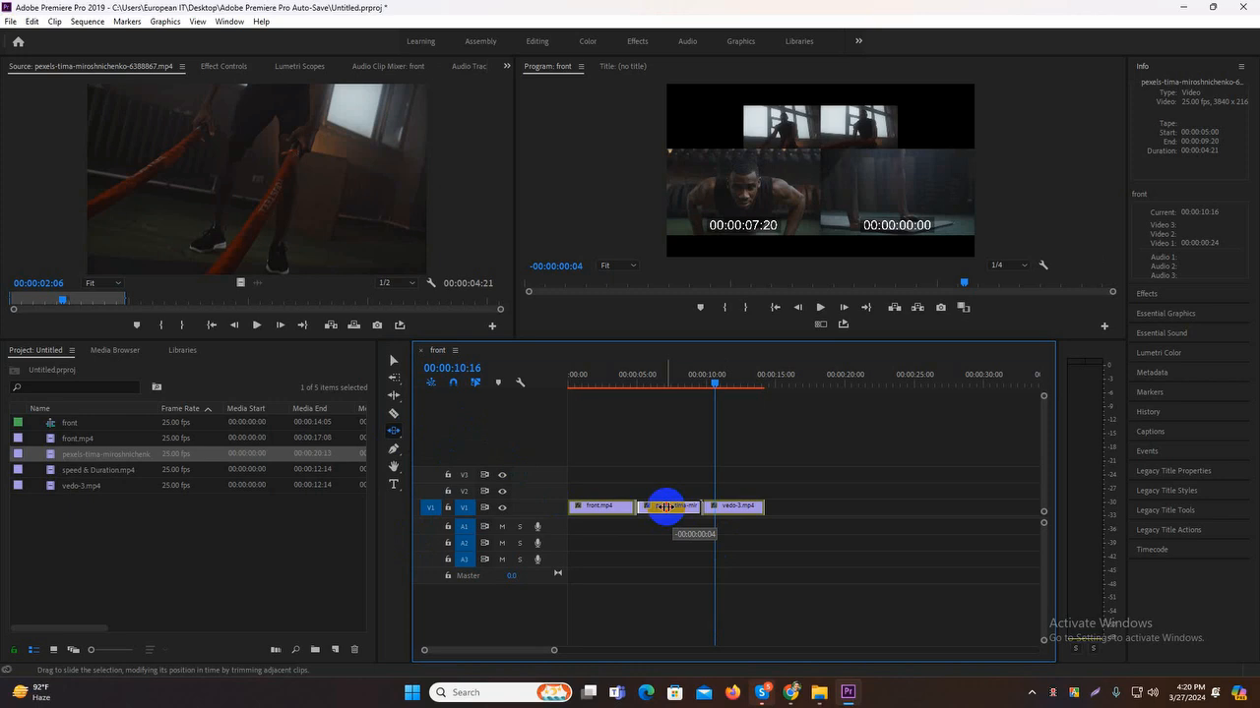
{"action": "mouse_move", "coordinate": [665, 507]}
{"action": "left_mouse_down"}
{"action": "mouse_move", "coordinate": [636, 508]}
{"action": "mouse_move", "coordinate": [681, 505]}
{"action": "left_mouse_up"}
{"action": "mouse_move", "coordinate": [668, 506]}
{"action": "left_mouse_down"}
{"action": "mouse_move", "coordinate": [643, 507]}
{"action": "mouse_move", "coordinate": [745, 509]}
{"action": "mouse_move", "coordinate": [626, 507]}
{"action": "mouse_move", "coordinate": [687, 512]}
{"action": "left_mouse_up"}
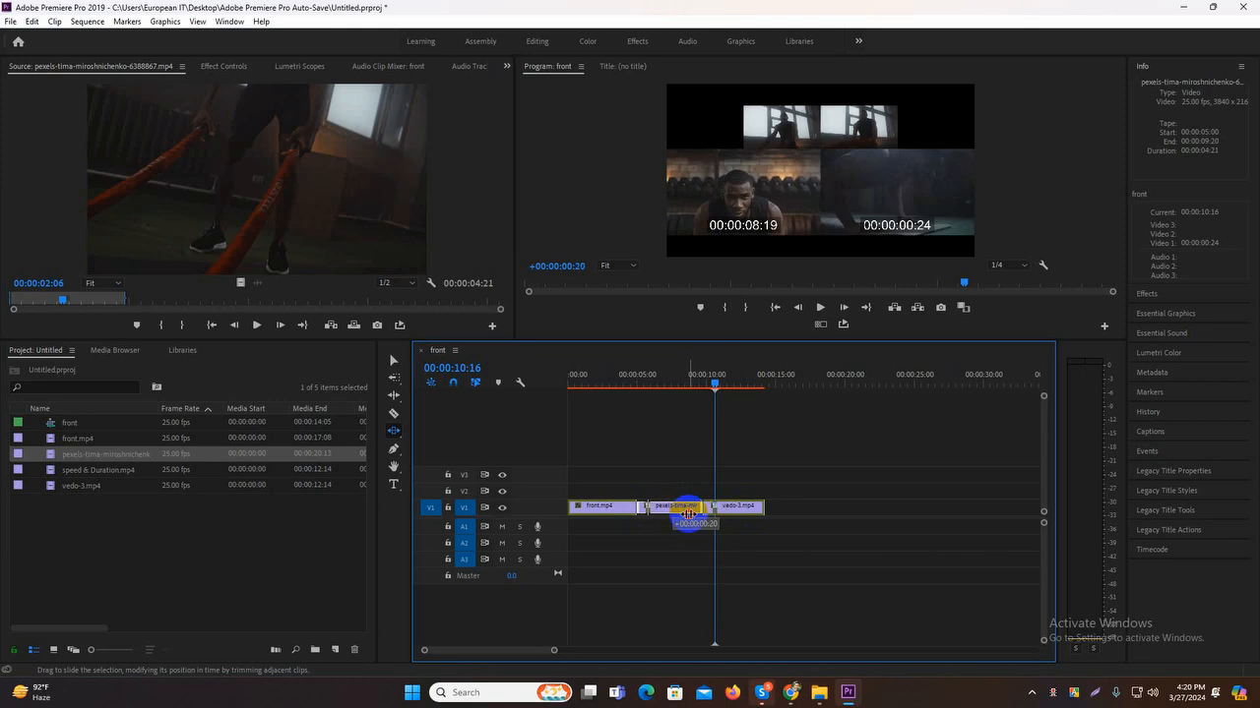
{"action": "mouse_move", "coordinate": [687, 513]}
{"action": "left_mouse_down"}
{"action": "mouse_move", "coordinate": [649, 513]}
{"action": "mouse_move", "coordinate": [680, 514]}
{"action": "left_mouse_up"}
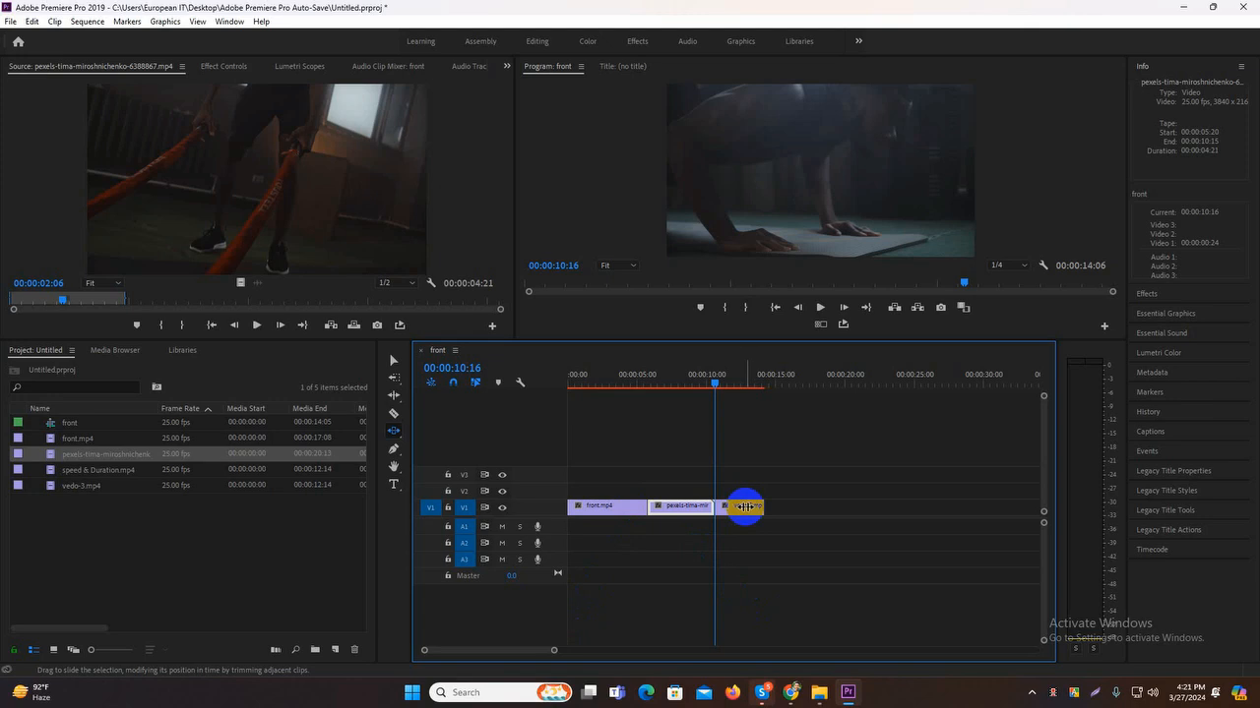
- Return the middle clip's start to 00:00:05:00, park the playhead at 00:00:12:07, and slide the clip to the sequence's end, starting at 00:00:09:09
{"action": "left_click_drag", "start_coordinate": [746, 506], "coordinate": [683, 524]}
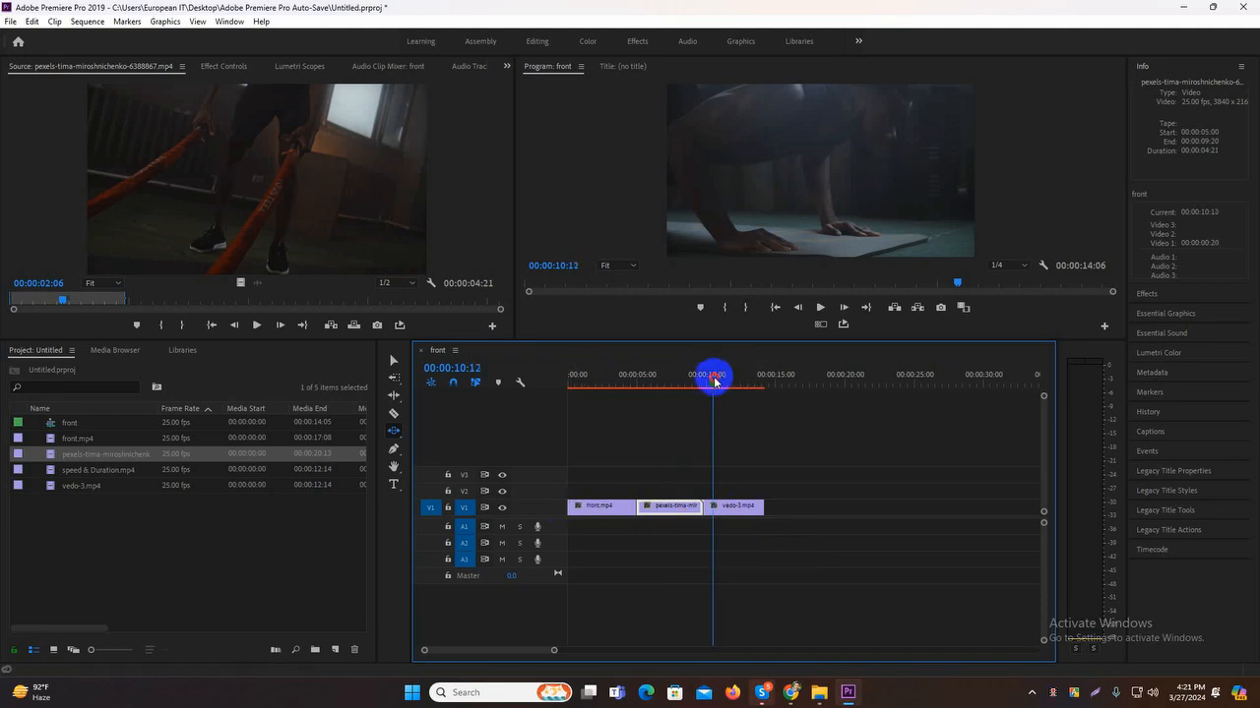
{"action": "left_click_drag", "start_coordinate": [718, 376], "coordinate": [737, 392]}
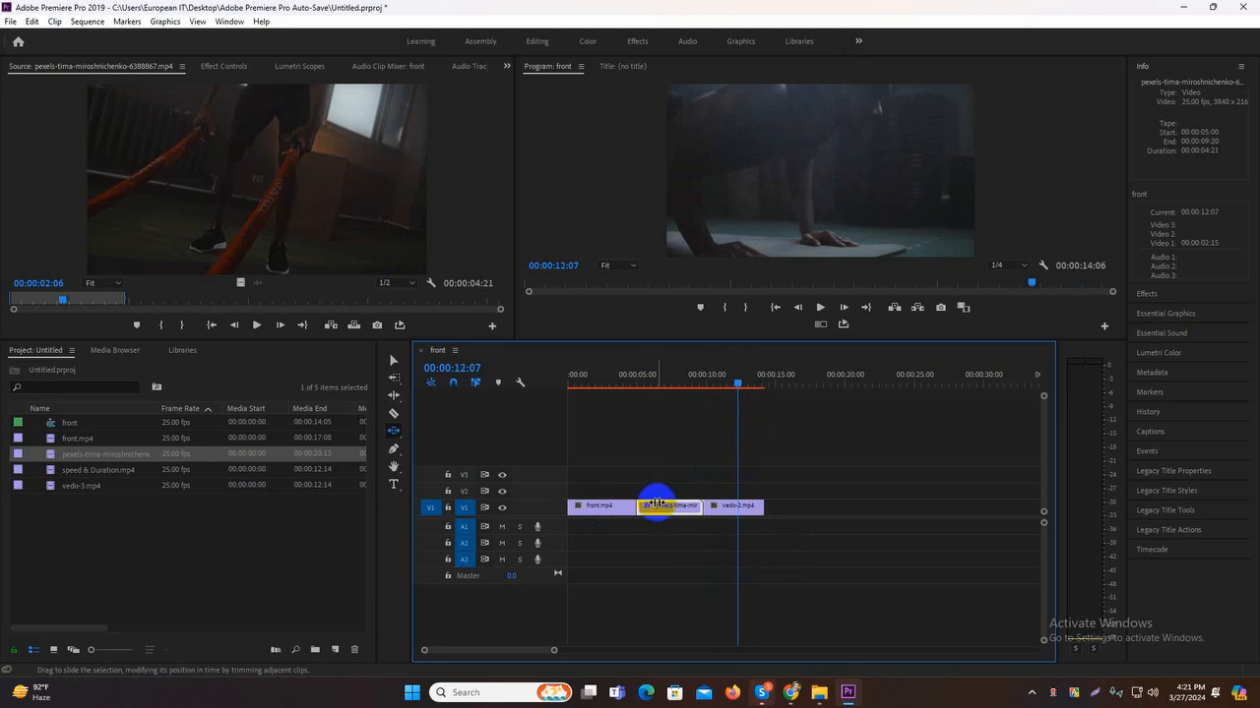
{"action": "left_click_drag", "start_coordinate": [655, 509], "coordinate": [723, 508]}
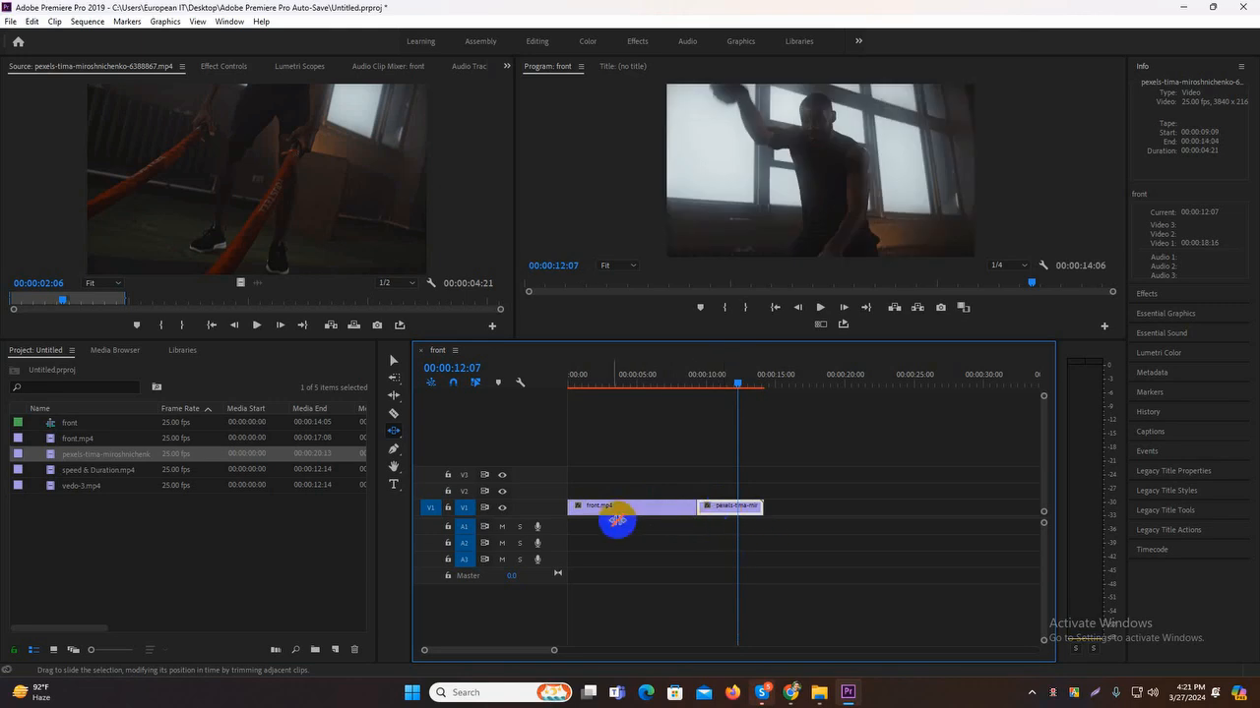
- Undo the last slide with the playhead at 00:00:07:06, and slide the middle clip to start at 00:00:05:19
{"action": "left_click_drag", "start_coordinate": [740, 384], "coordinate": [671, 387]}
{"action": "key", "text": "space"}
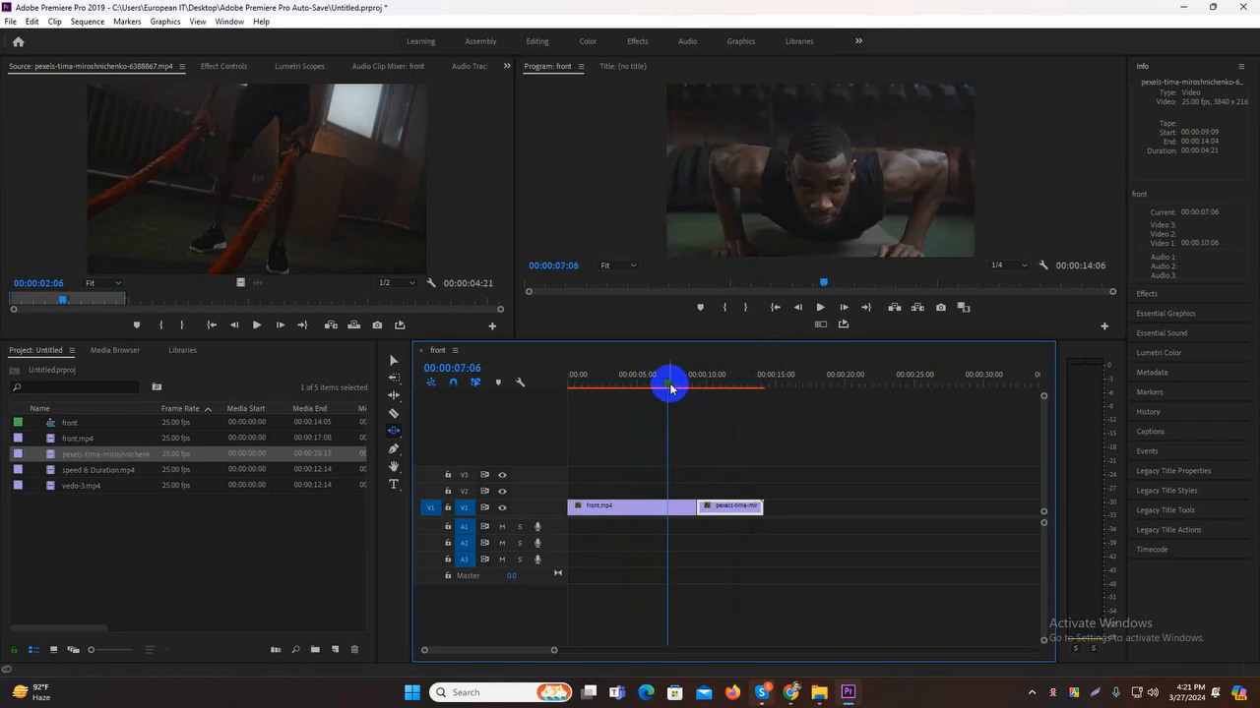
{"action": "key", "text": "ctrl+z"}
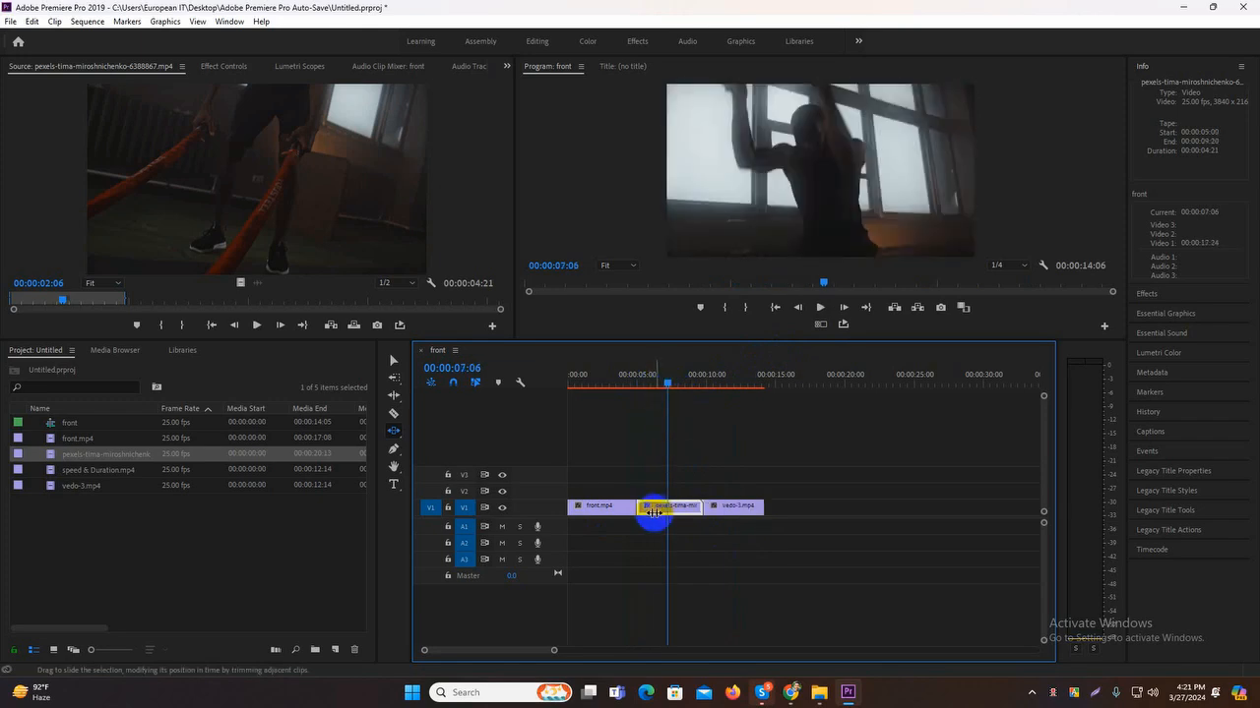
{"action": "left_click_drag", "start_coordinate": [649, 511], "coordinate": [659, 508]}
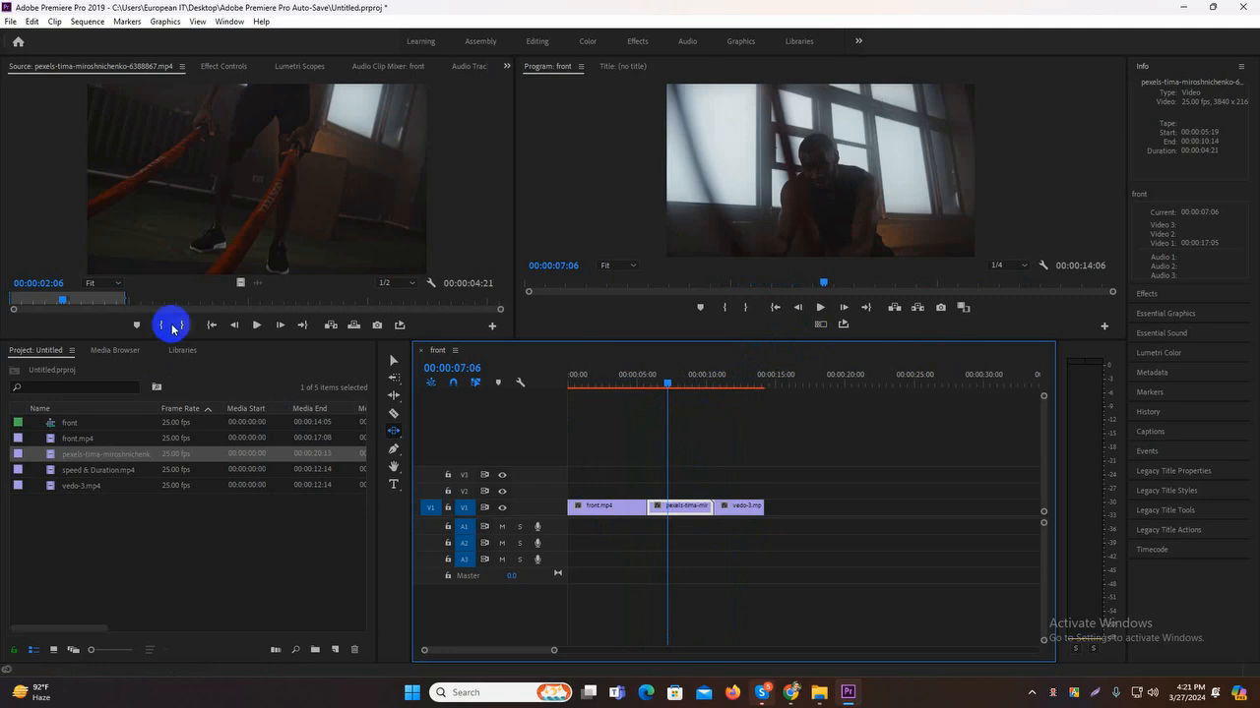
- Load the front.mp4 and vedo-3.mp4 sequence clips one after the other as source and examine their unused footage beyond the in and out points
{"action": "left_click", "coordinate": [395, 361]}
{"action": "left_click", "coordinate": [588, 505]}
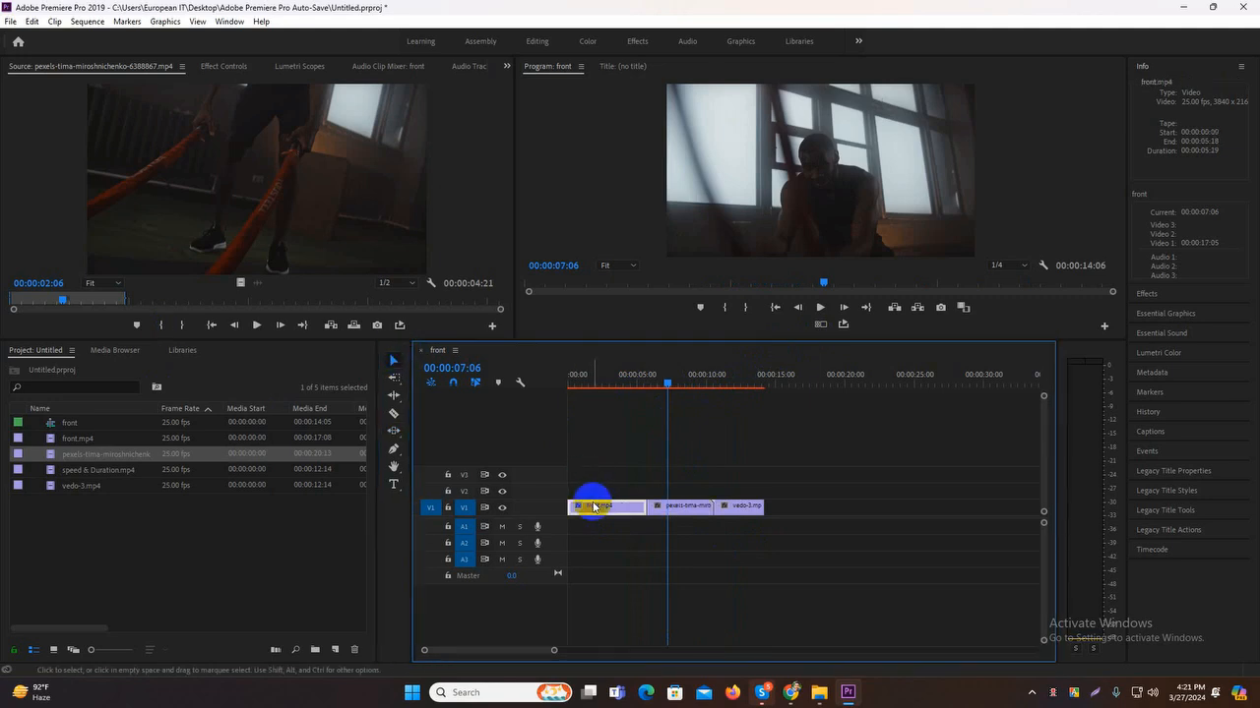
{"action": "double_click", "coordinate": [597, 508]}
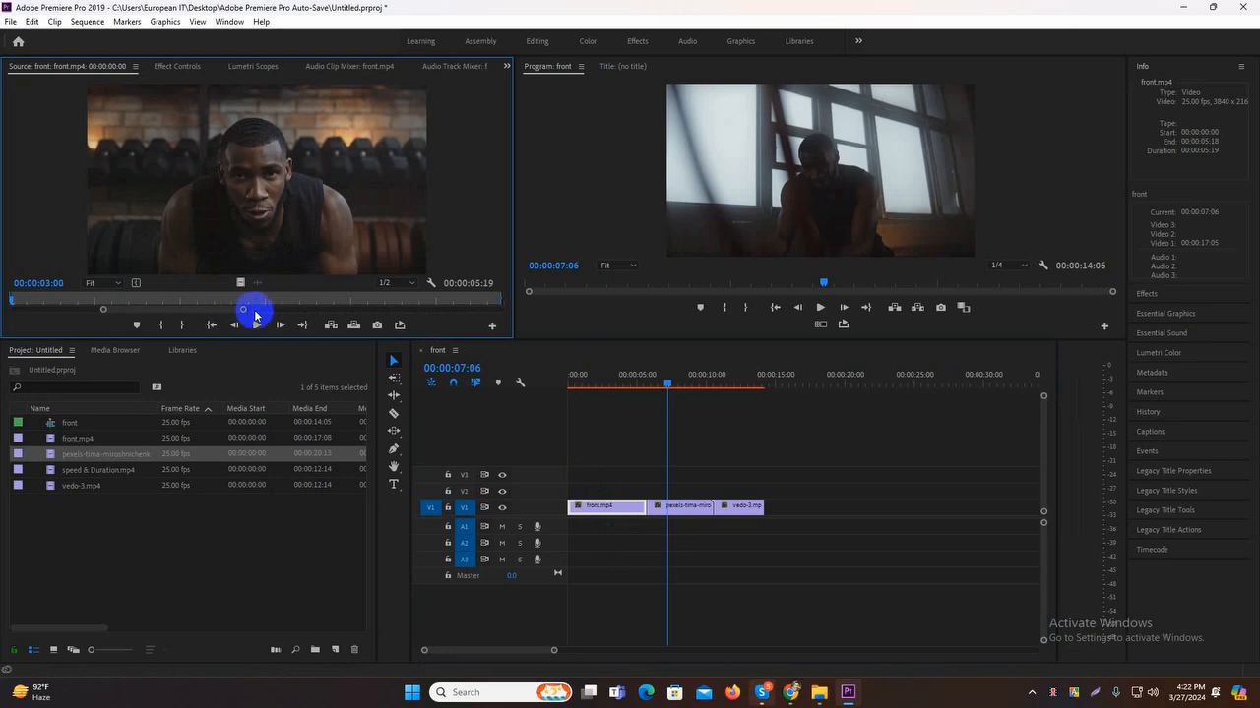
{"action": "left_click_drag", "start_coordinate": [244, 310], "coordinate": [402, 315]}
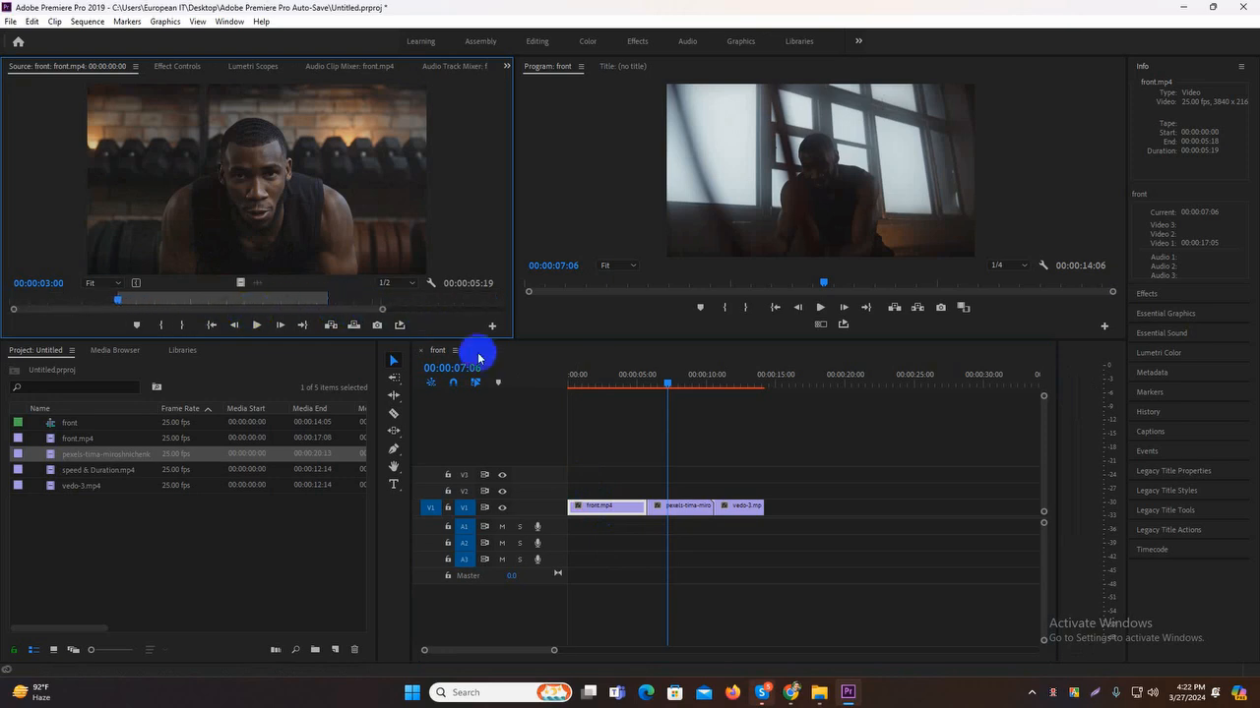
{"action": "left_click", "coordinate": [748, 507]}
{"action": "double_click", "coordinate": [748, 508]}
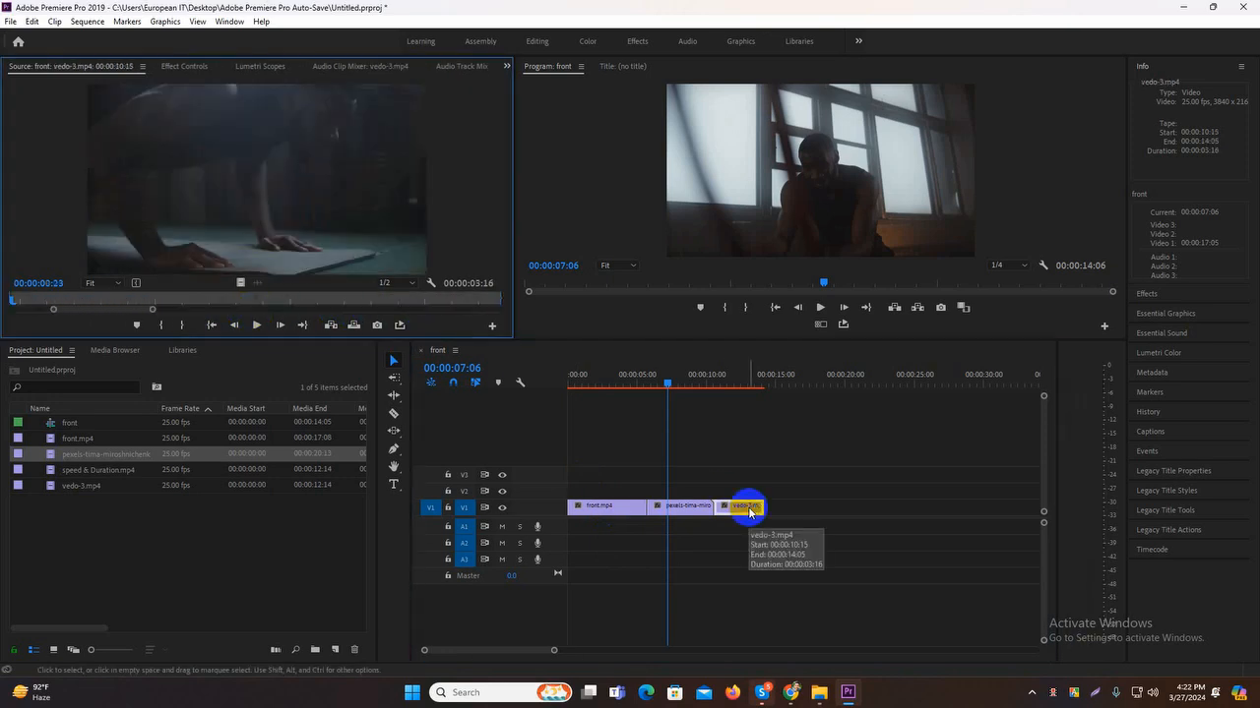
{"action": "left_click_drag", "start_coordinate": [153, 310], "coordinate": [461, 344]}
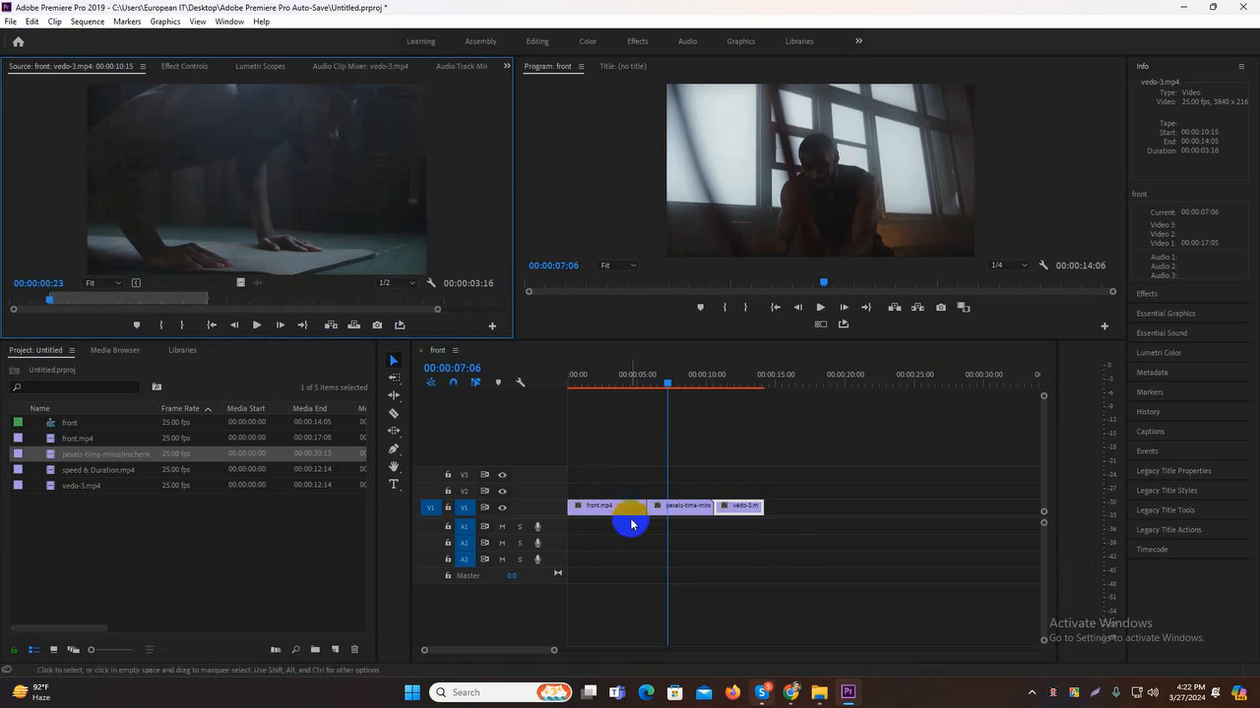
- Slide the middle clip back and forth to both limits with the Slide tool, leaving it at 00:00:04:21, and undo that slide
{"action": "left_click", "coordinate": [670, 509]}
{"action": "left_click", "coordinate": [393, 431]}
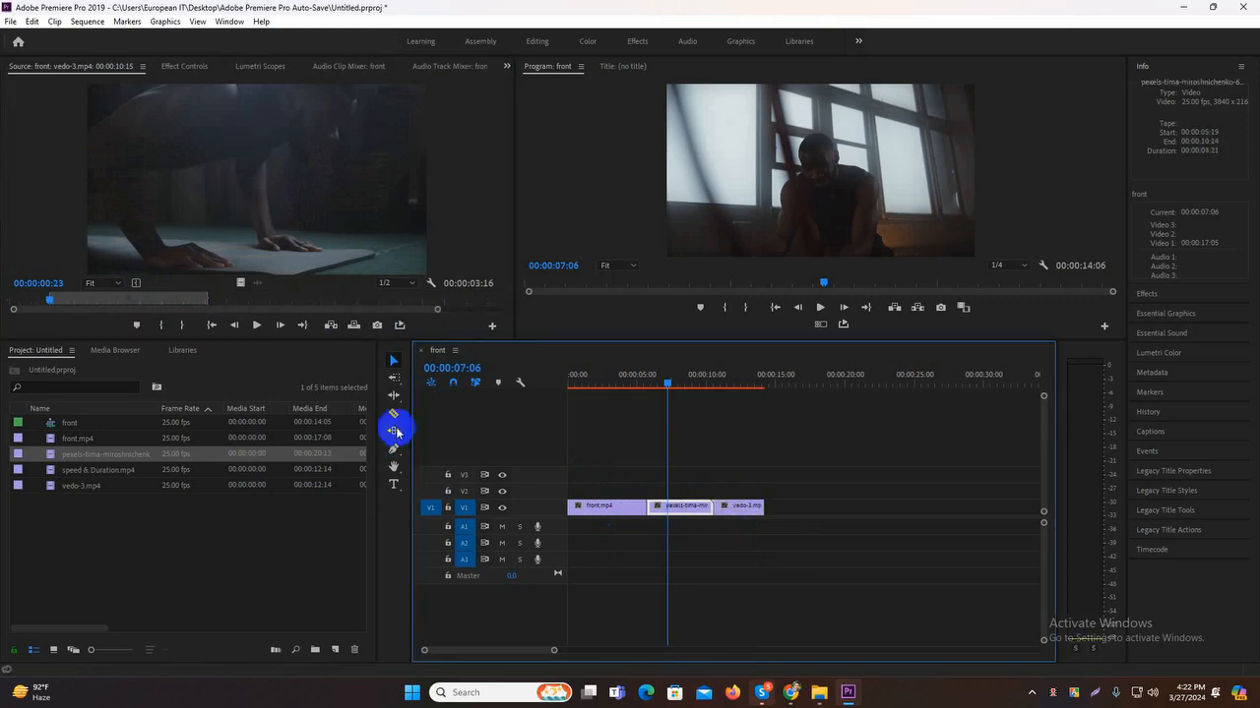
{"action": "mouse_move", "coordinate": [683, 509]}
{"action": "left_mouse_down"}
{"action": "mouse_move", "coordinate": [636, 509]}
{"action": "mouse_move", "coordinate": [707, 516]}
{"action": "mouse_move", "coordinate": [649, 509]}
{"action": "mouse_move", "coordinate": [662, 509]}
{"action": "left_mouse_up"}
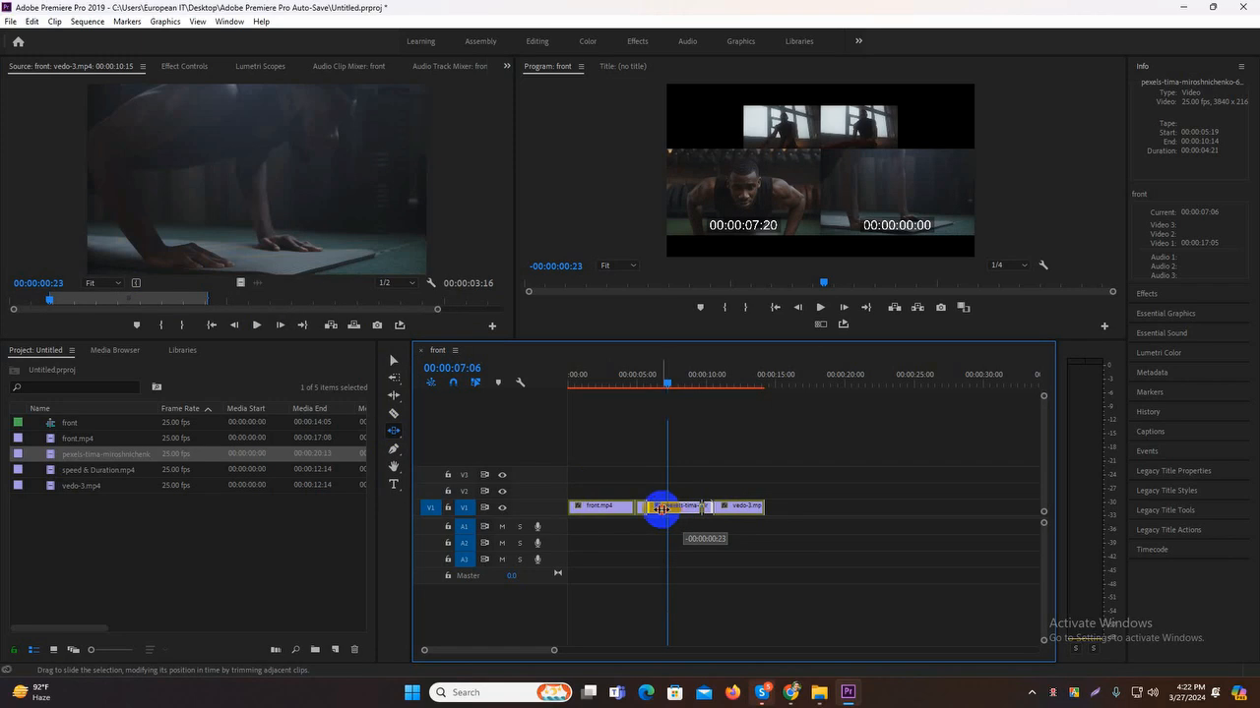
{"action": "left_click_drag", "start_coordinate": [662, 508], "coordinate": [726, 508]}
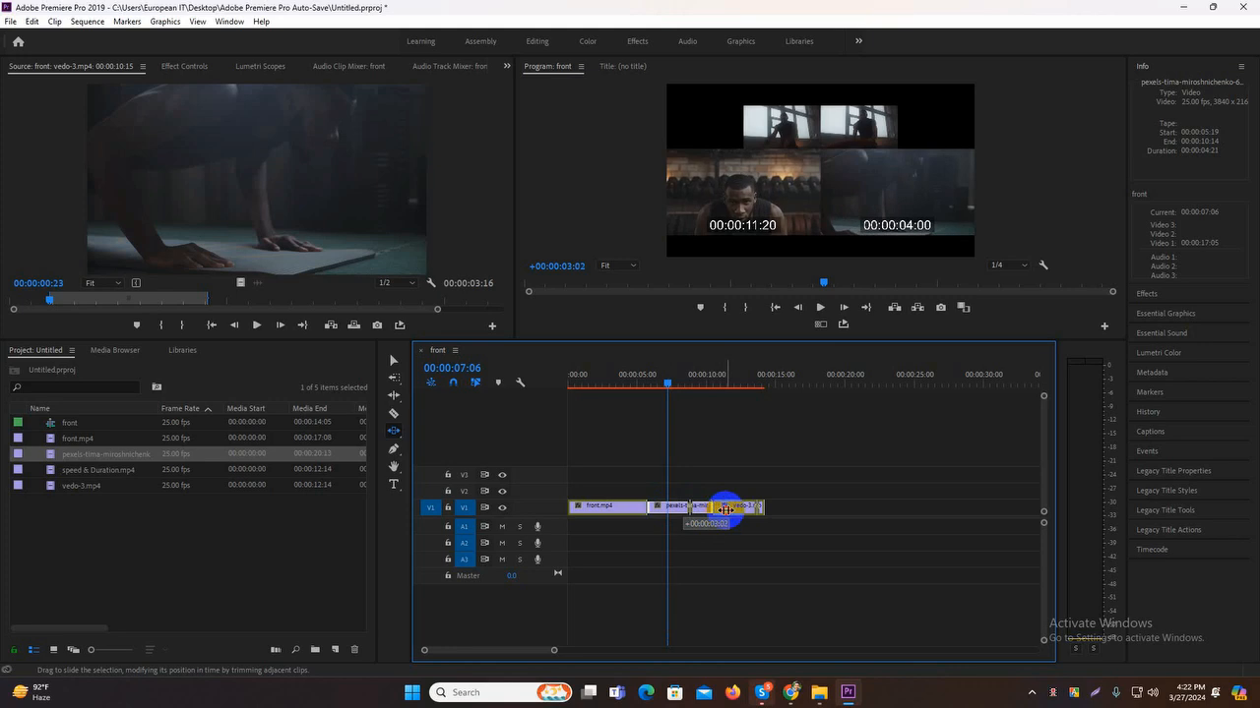
{"action": "left_click_drag", "start_coordinate": [726, 508], "coordinate": [659, 510]}
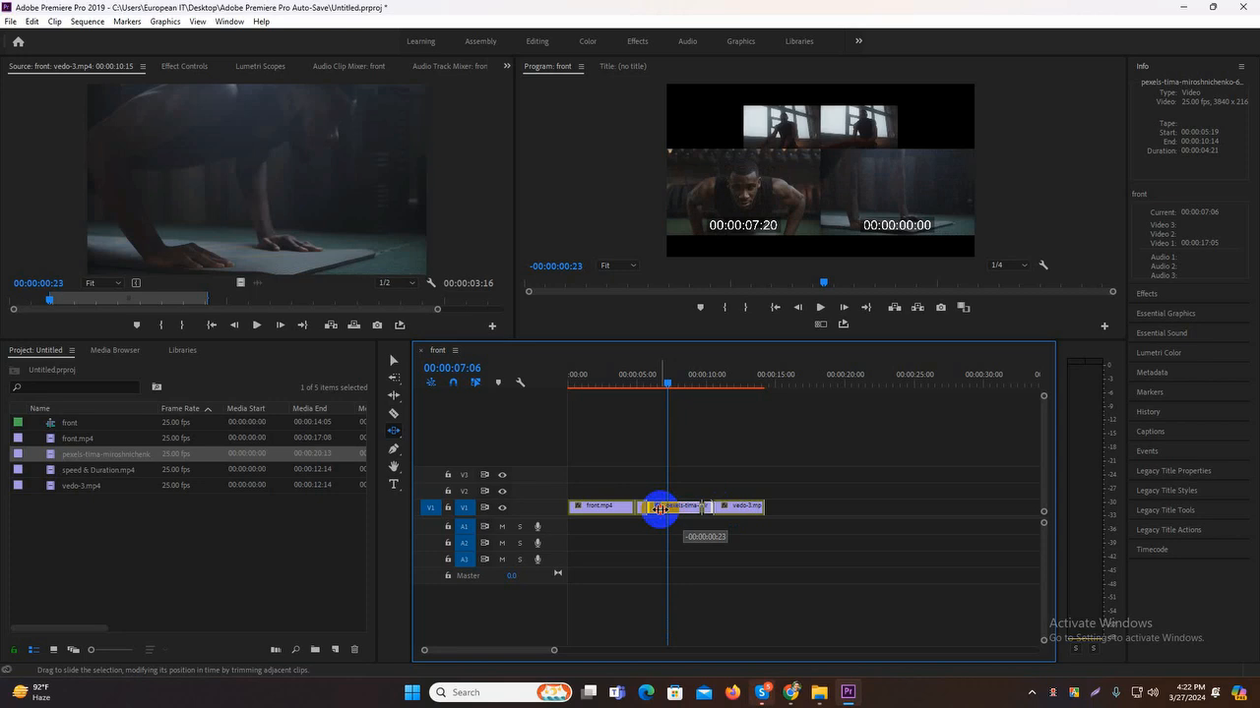
{"action": "left_click_drag", "start_coordinate": [660, 510], "coordinate": [729, 508]}
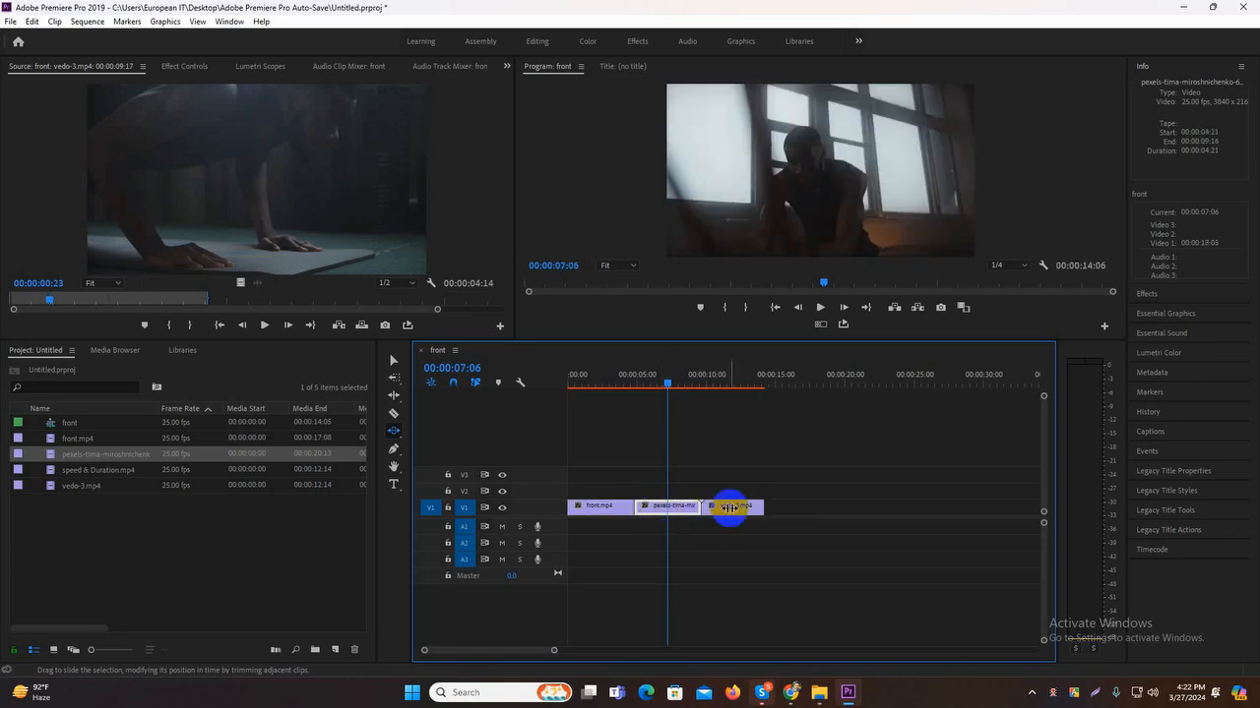
{"action": "key", "text": "ctrl+z"}
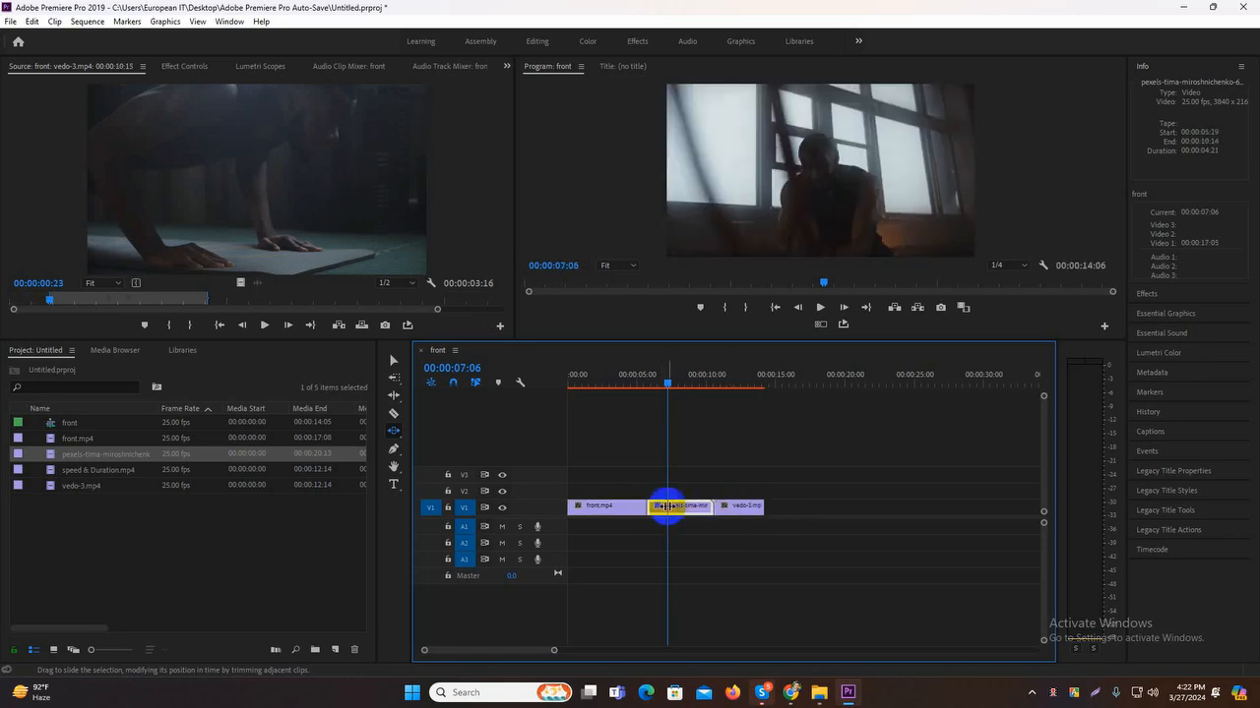
- Slide the middle clip later so that it starts at 00:00:07:06, and play the sequence from its beginning
{"action": "left_click_drag", "start_coordinate": [667, 506], "coordinate": [686, 505]}
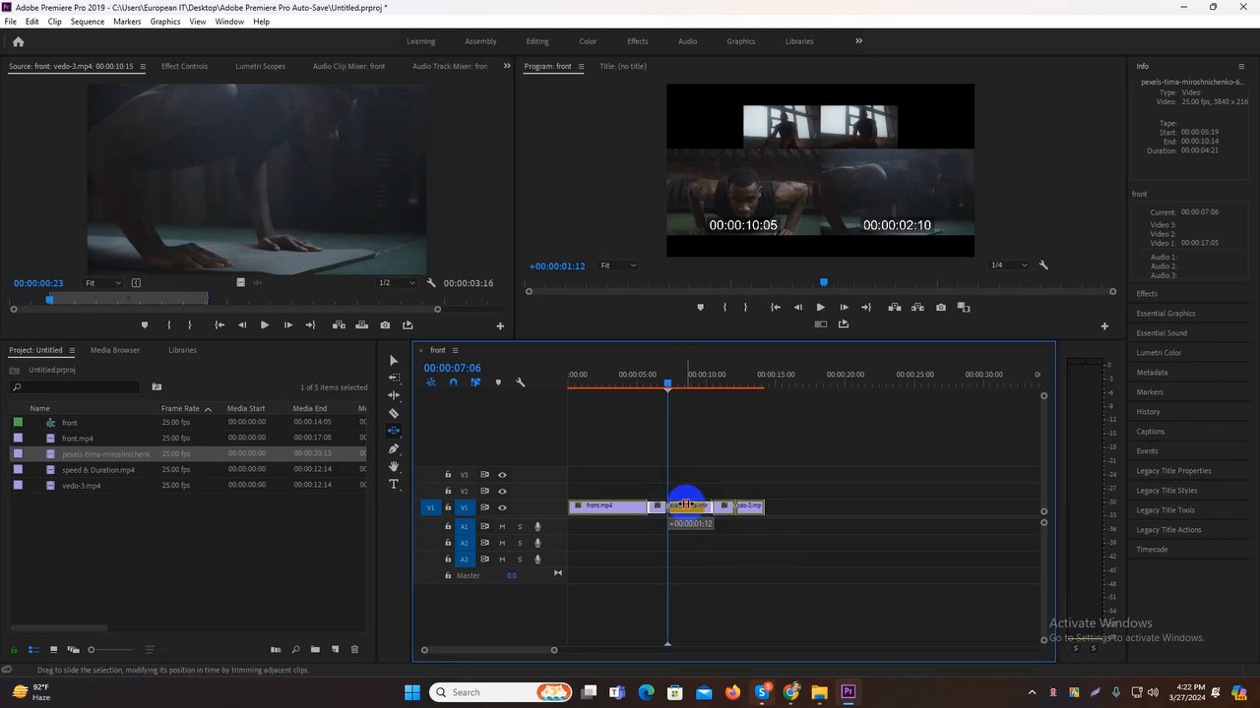
{"action": "left_click_drag", "start_coordinate": [686, 505], "coordinate": [686, 505]}
{"action": "left_click_drag", "start_coordinate": [669, 384], "coordinate": [534, 388]}
{"action": "key", "text": "space"}
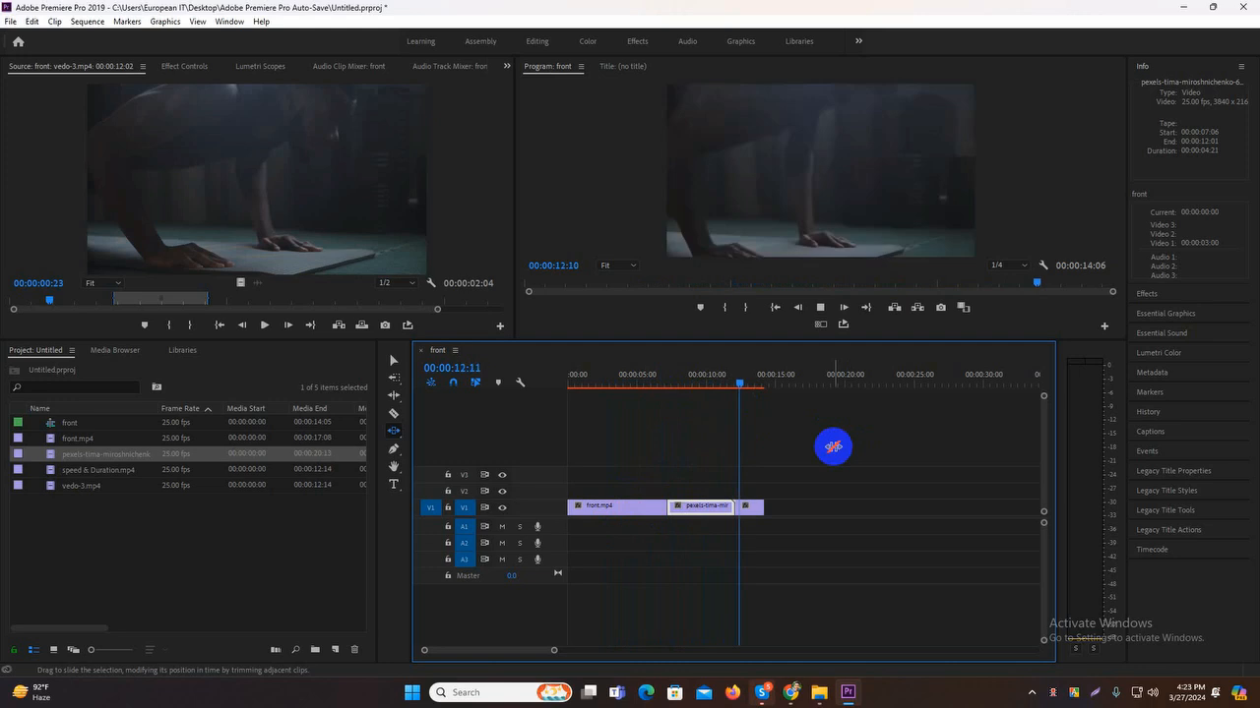
- Park the playhead at 00:00:08:24 and slide the middle clip as early as possible, starting it at 00:00:04:21
{"action": "left_click", "coordinate": [755, 386]}
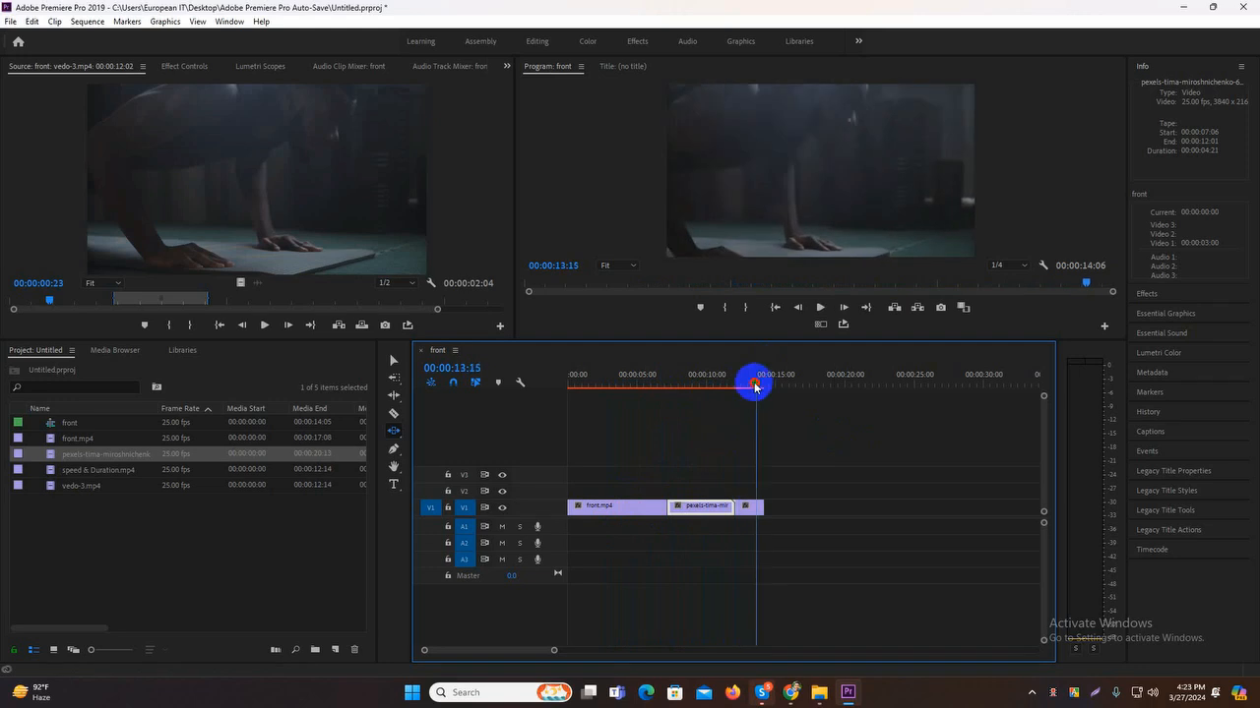
{"action": "left_click_drag", "start_coordinate": [755, 386], "coordinate": [692, 388]}
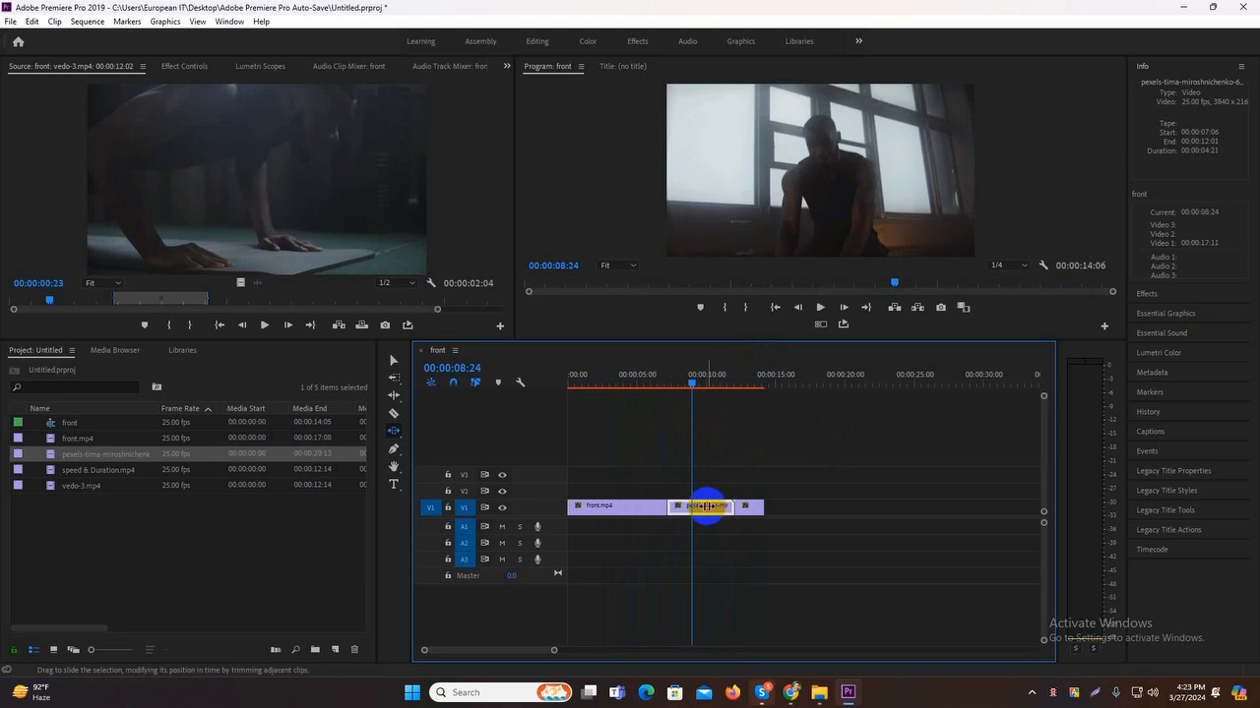
{"action": "left_click_drag", "start_coordinate": [705, 507], "coordinate": [666, 507]}
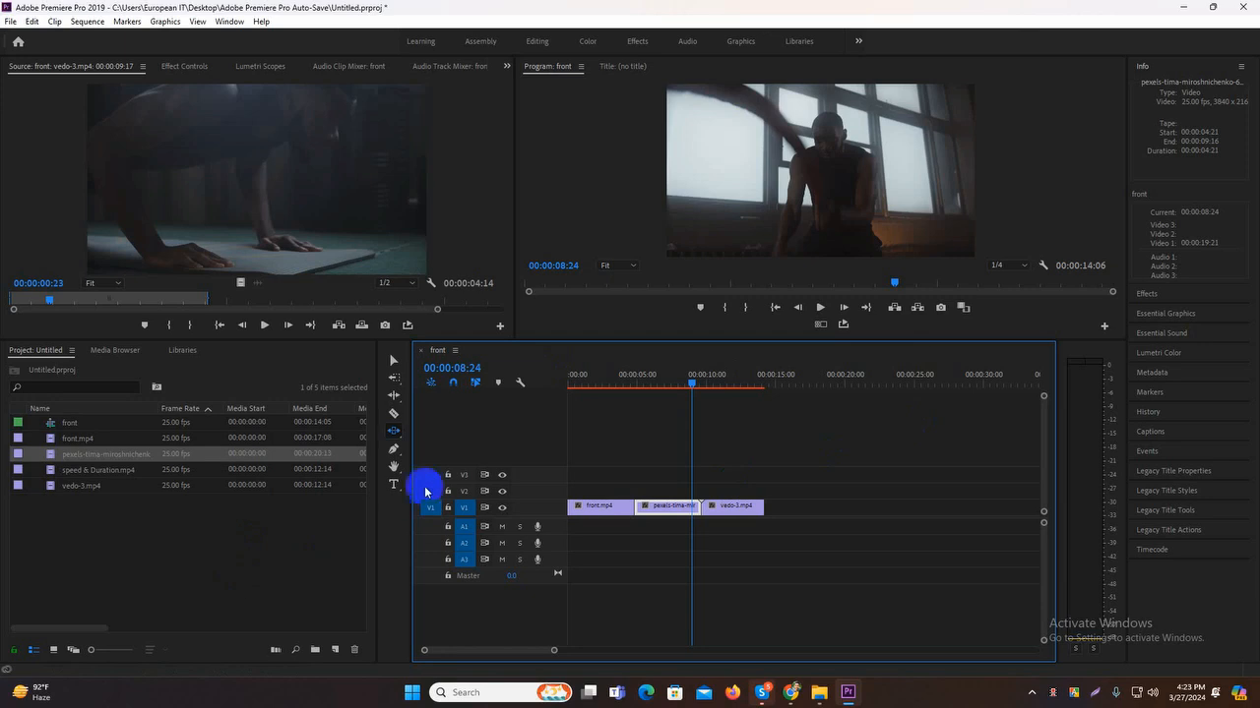
- Revisit the Slip tool, return to the Selection tool, and open the middle clip in the Source monitor
{"action": "left_click", "coordinate": [395, 431]}
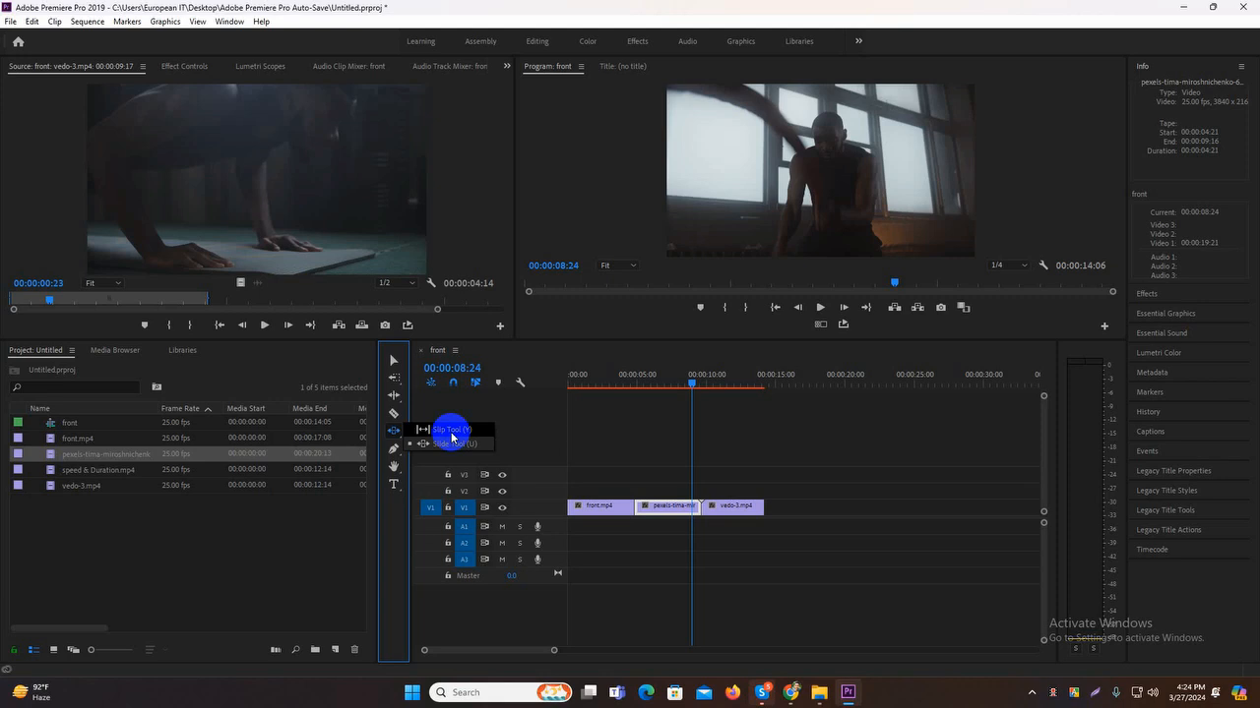
{"action": "left_click", "coordinate": [395, 360]}
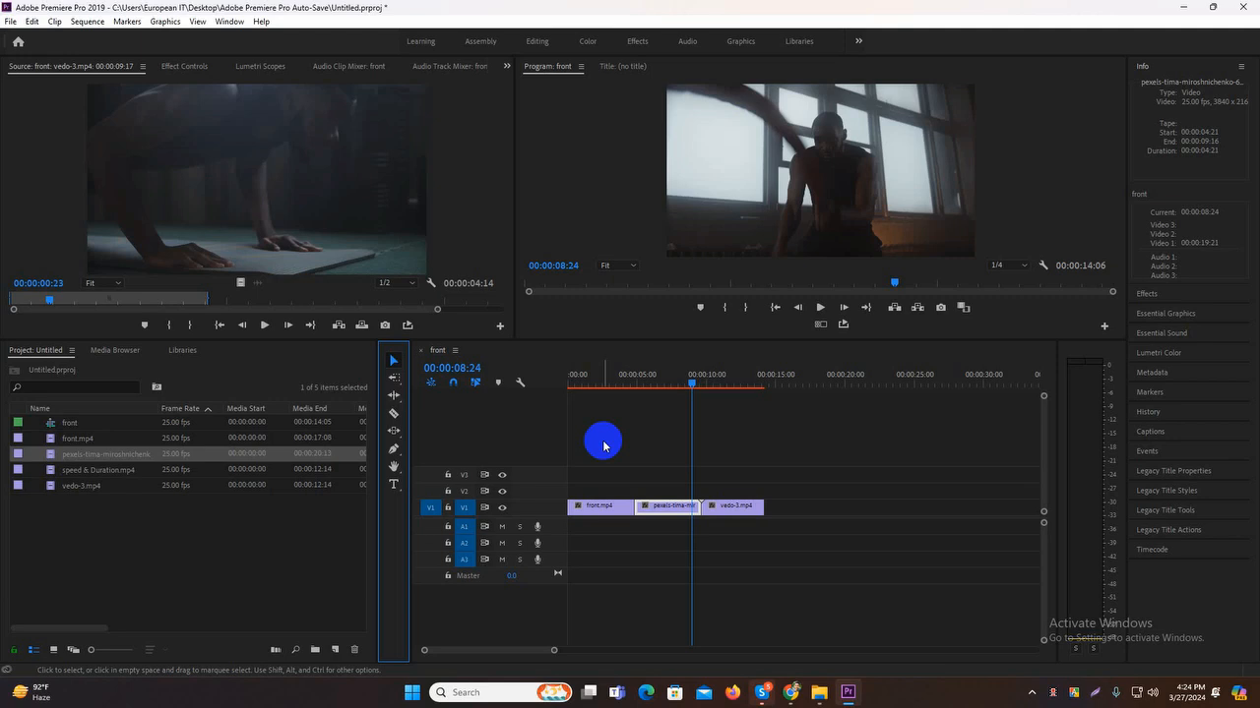
{"action": "left_click", "coordinate": [393, 433]}
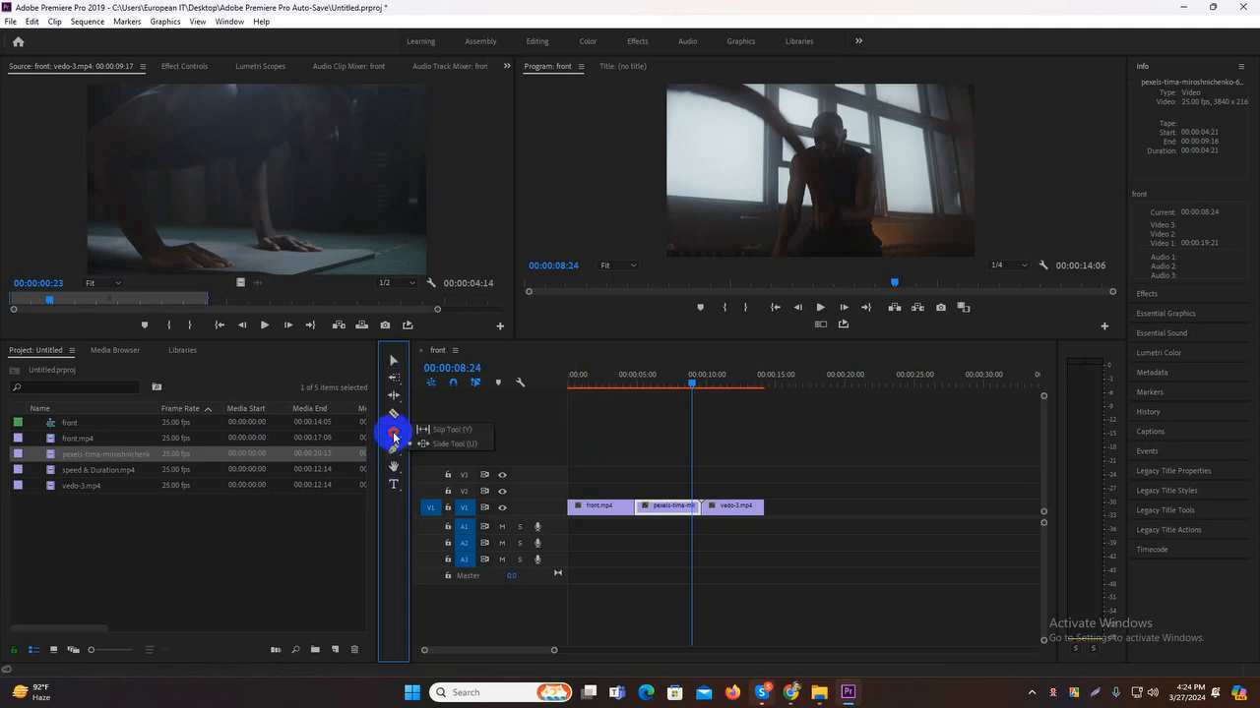
{"action": "left_click_drag", "start_coordinate": [393, 436], "coordinate": [447, 431]}
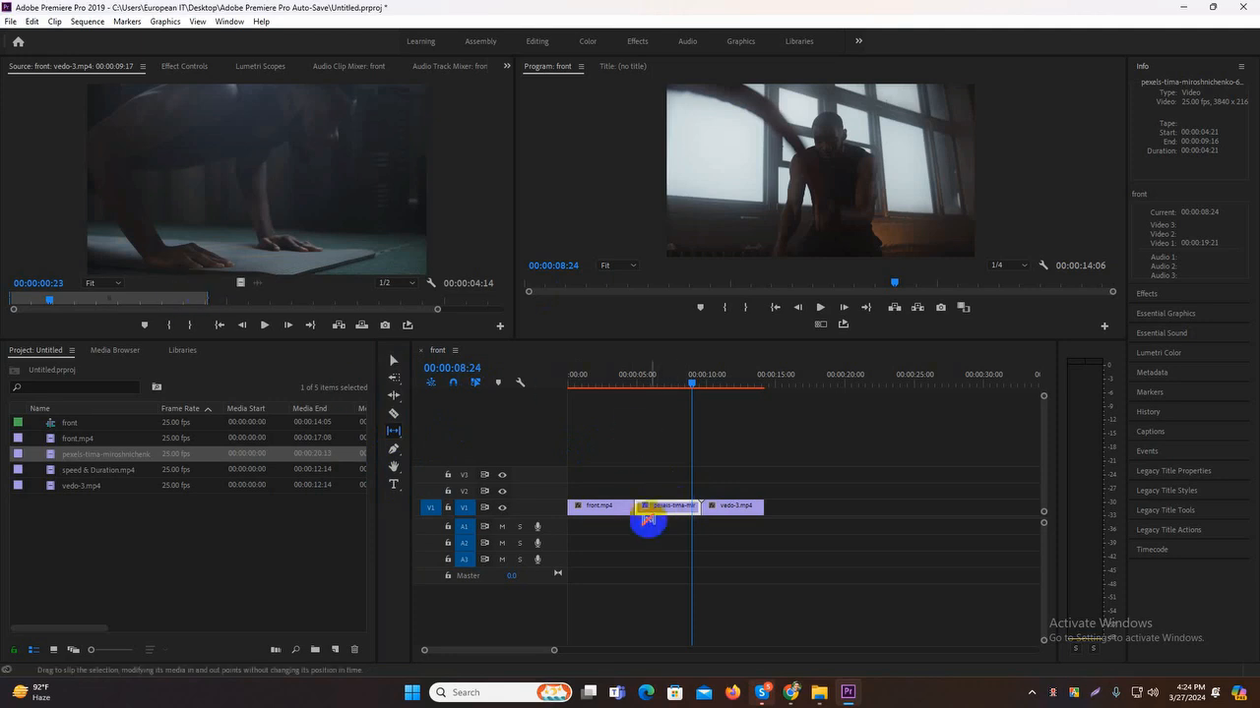
{"action": "left_click", "coordinate": [393, 362]}
{"action": "double_click", "coordinate": [673, 512]}
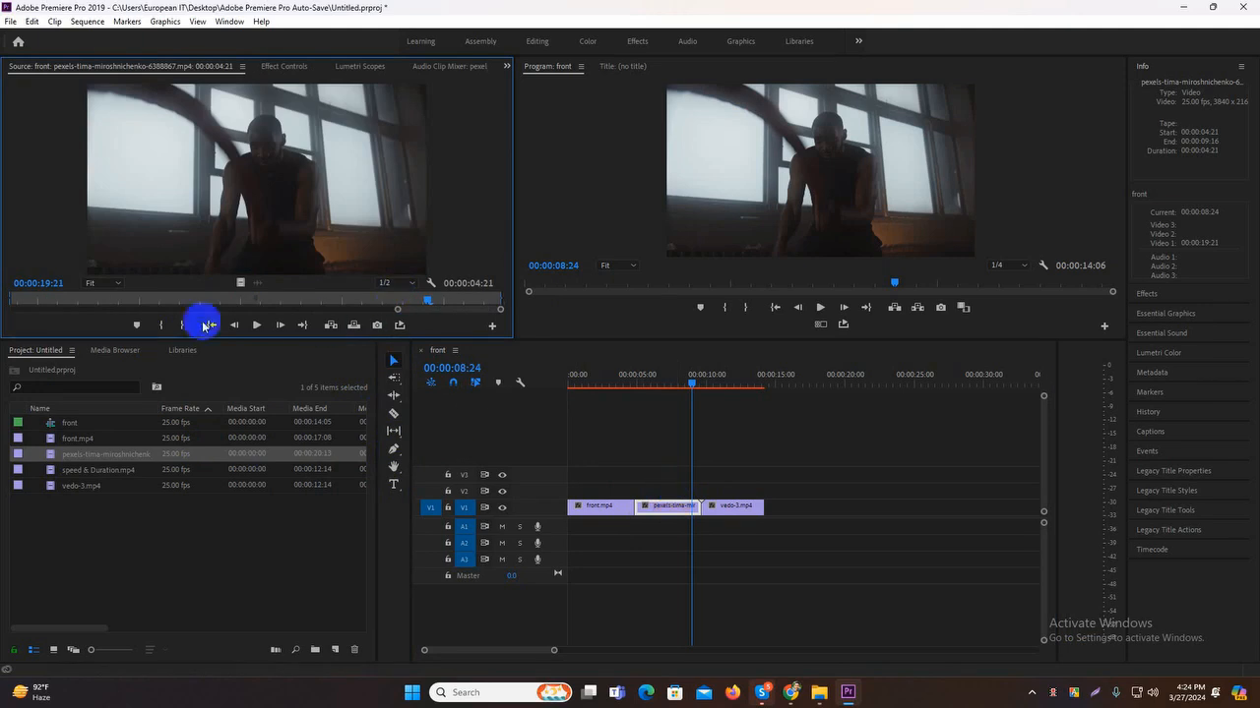
- Shift the middle clip's source range in the Source monitor back towards the beginning of its footage
{"action": "left_click_drag", "start_coordinate": [394, 313], "coordinate": [2, 318]}
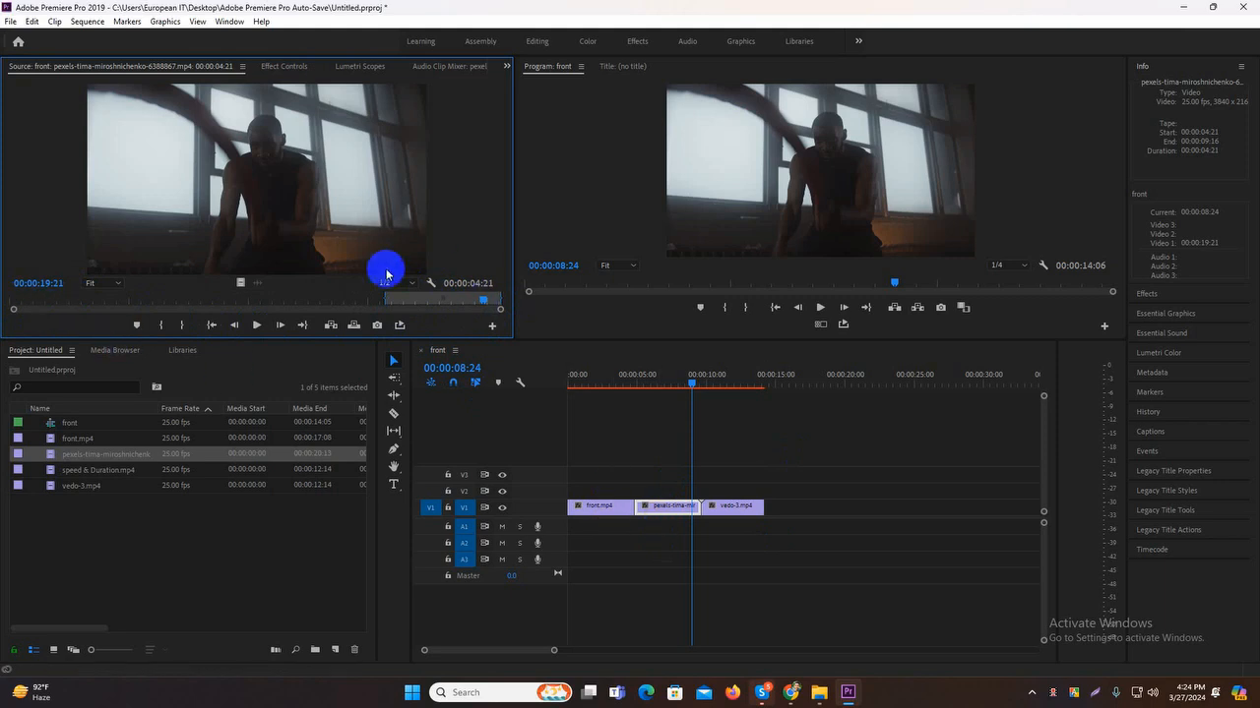
{"action": "left_click_drag", "start_coordinate": [443, 299], "coordinate": [104, 301]}
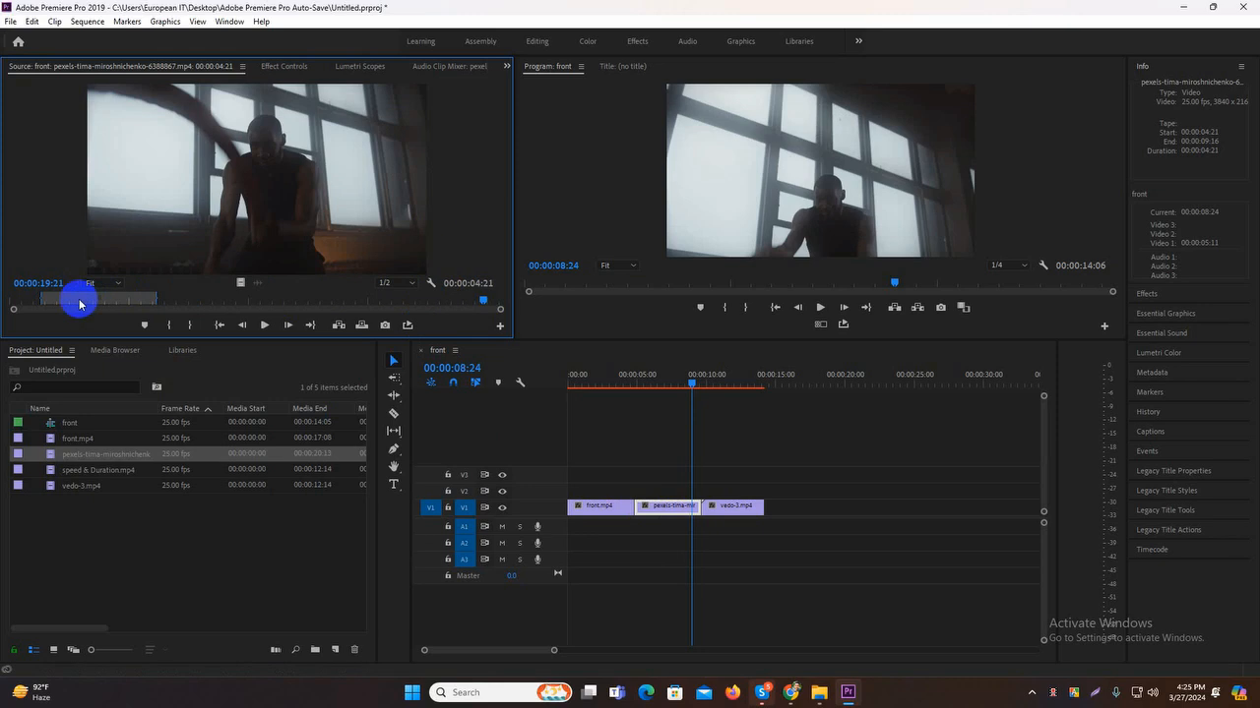
{"action": "mouse_move", "coordinate": [80, 303]}
{"action": "left_mouse_down"}
{"action": "mouse_move", "coordinate": [135, 297]}
{"action": "mouse_move", "coordinate": [65, 299]}
{"action": "mouse_move", "coordinate": [98, 298]}
{"action": "left_mouse_up"}
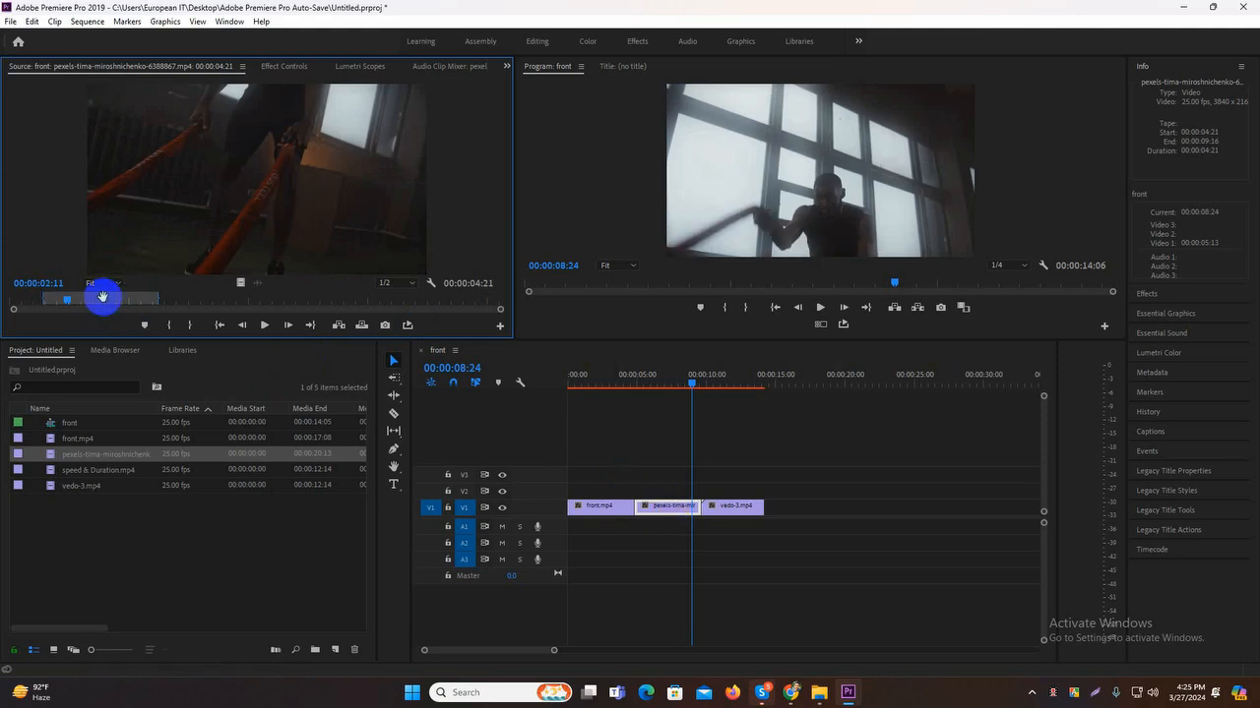
{"action": "mouse_move", "coordinate": [104, 298]}
{"action": "left_mouse_down"}
{"action": "mouse_move", "coordinate": [118, 298]}
{"action": "mouse_move", "coordinate": [103, 298]}
{"action": "left_mouse_up"}
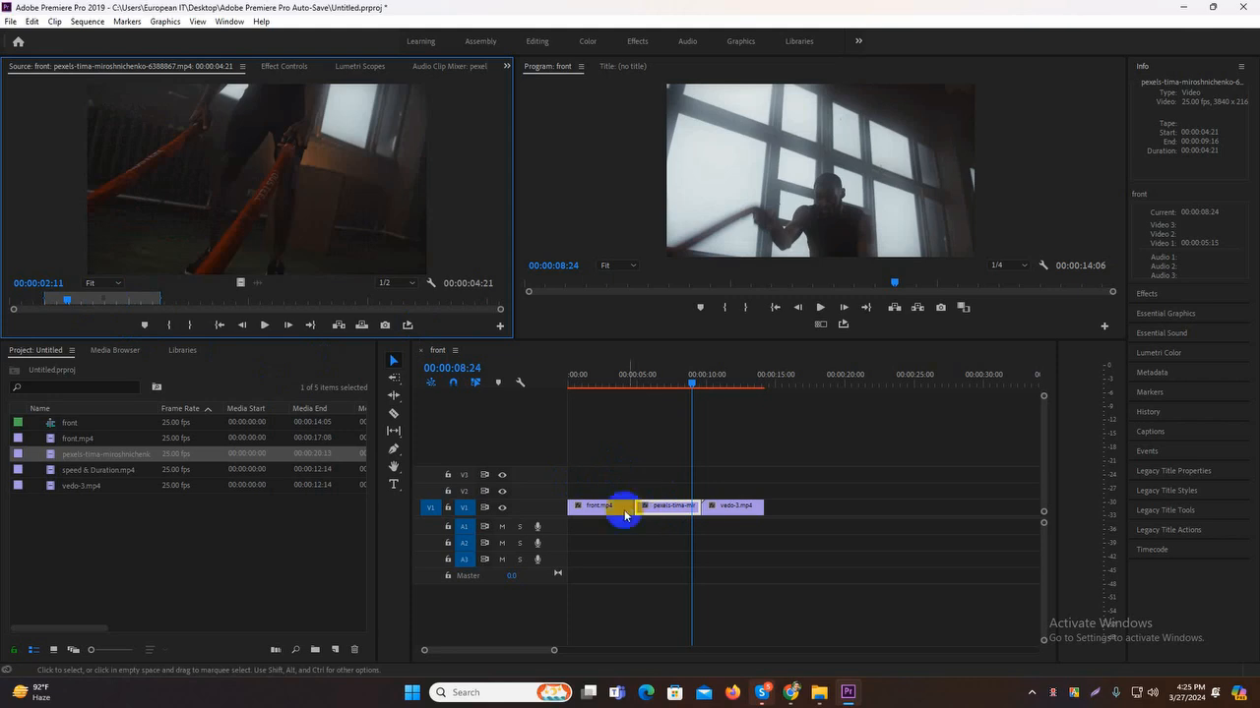
- Activate the Slip tool and shift the middle clip's source range later within its footage in the Source monitor
{"action": "left_click", "coordinate": [395, 450]}
{"action": "left_click_drag", "start_coordinate": [394, 432], "coordinate": [441, 429]}
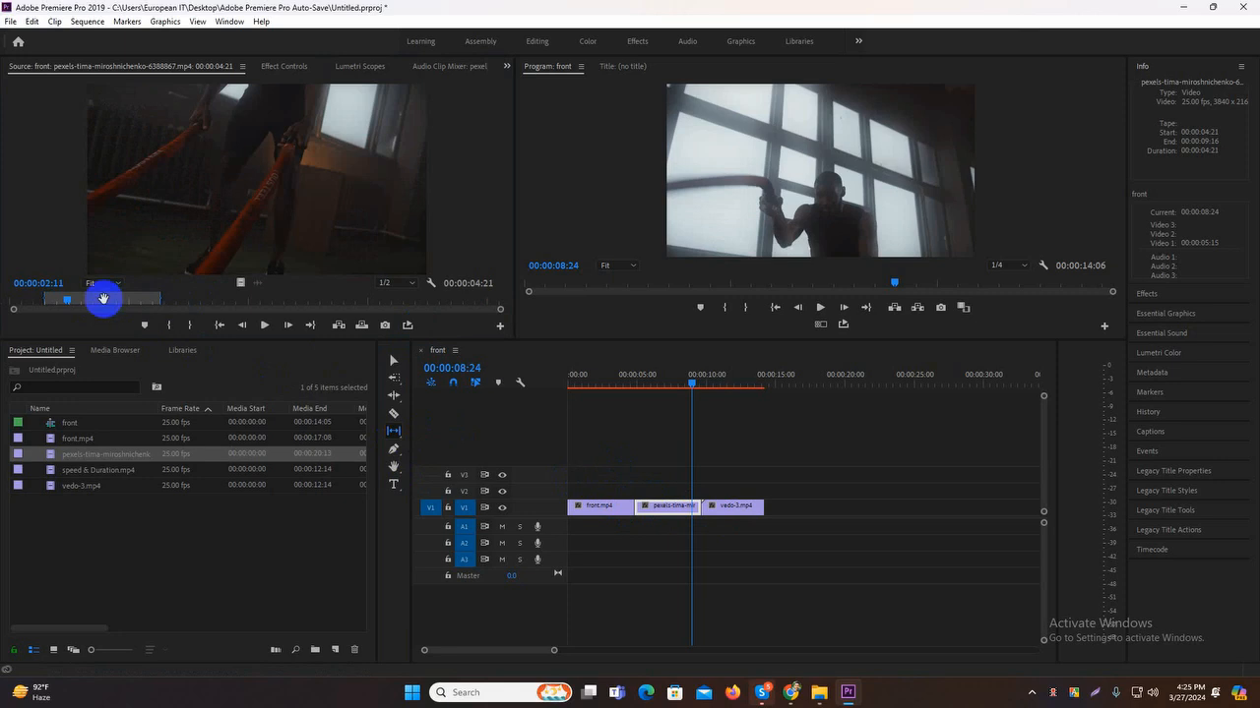
{"action": "left_click_drag", "start_coordinate": [98, 297], "coordinate": [179, 306]}
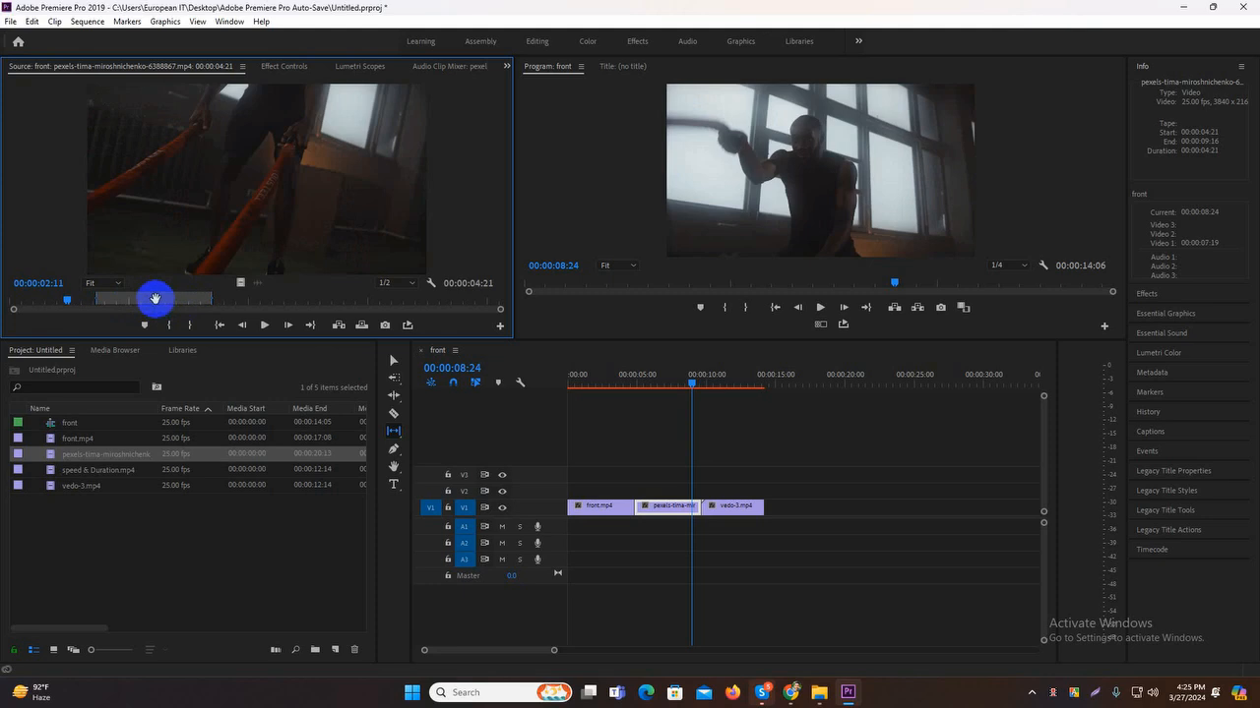
{"action": "left_click_drag", "start_coordinate": [155, 299], "coordinate": [192, 299]}
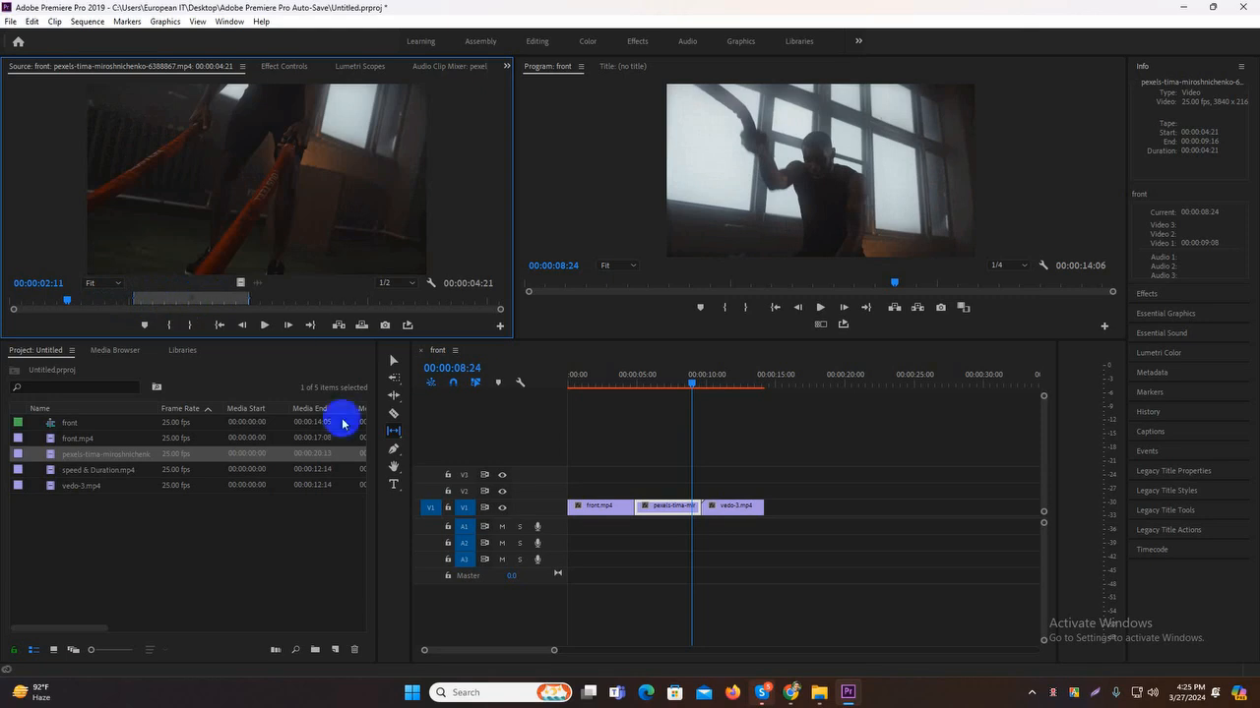
- Try the Slide tool, return to the Selection tool, and open the first clip, front.mp4, in the Source monitor
{"action": "left_click", "coordinate": [393, 434]}
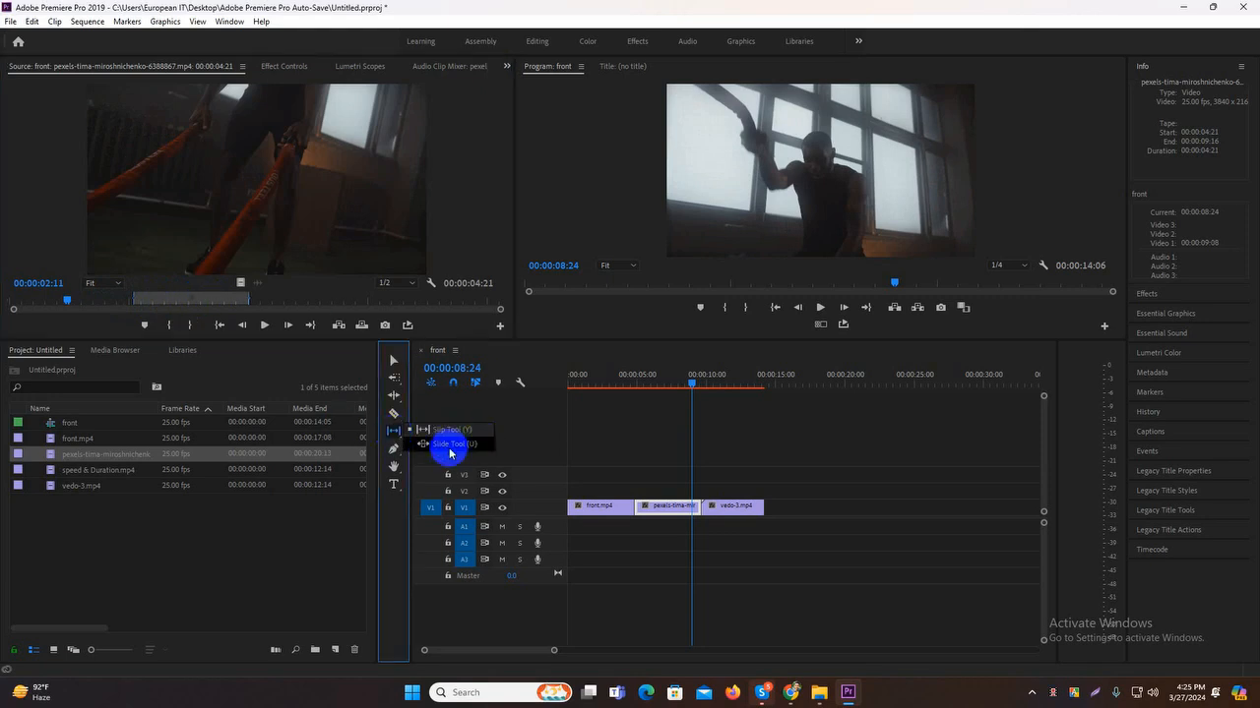
{"action": "left_click", "coordinate": [450, 446]}
{"action": "mouse_move", "coordinate": [590, 505]}
{"action": "left_mouse_down"}
{"action": "mouse_move", "coordinate": [613, 507]}
{"action": "mouse_move", "coordinate": [598, 506]}
{"action": "left_mouse_up"}
{"action": "left_click", "coordinate": [393, 361]}
{"action": "left_click", "coordinate": [599, 506]}
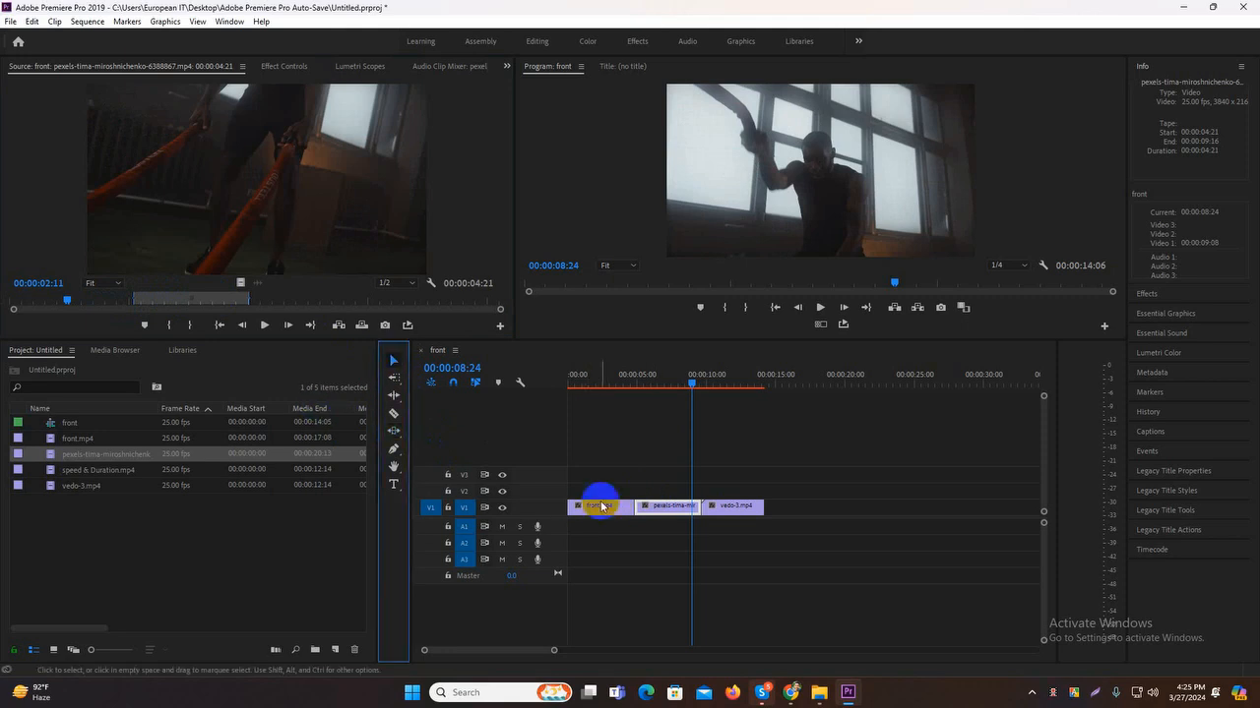
{"action": "left_click", "coordinate": [622, 511]}
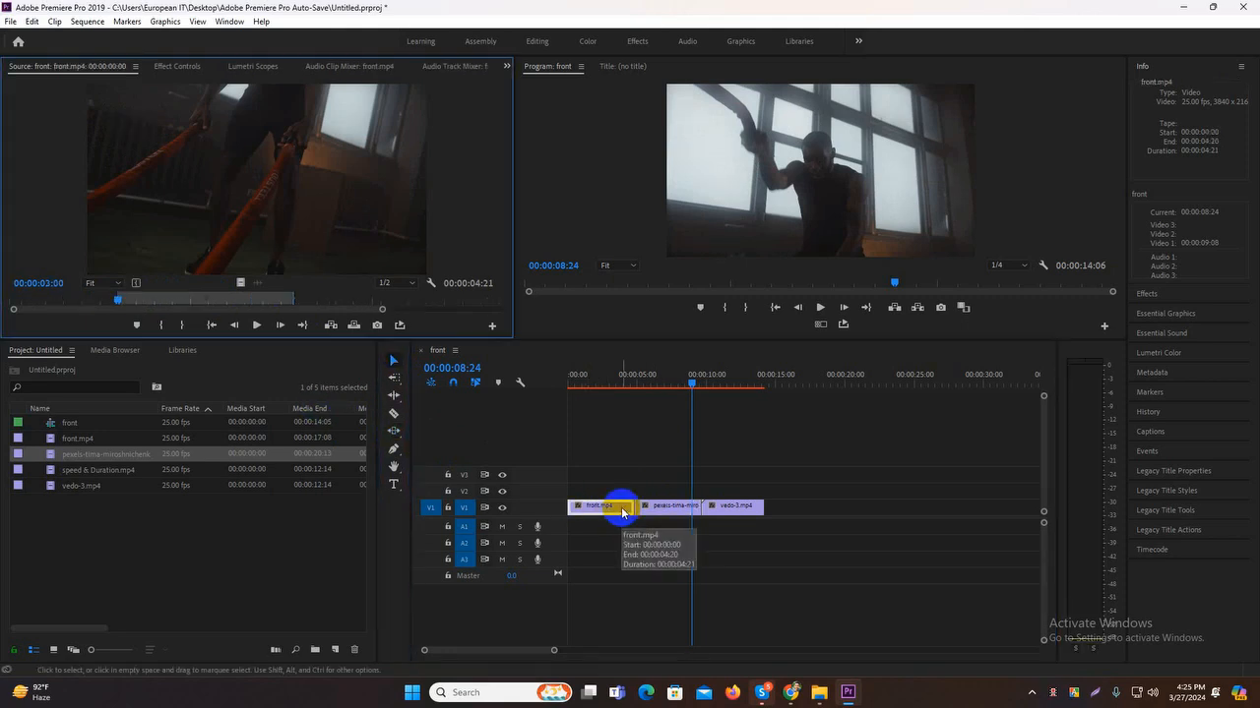
{"action": "double_click", "coordinate": [622, 512]}
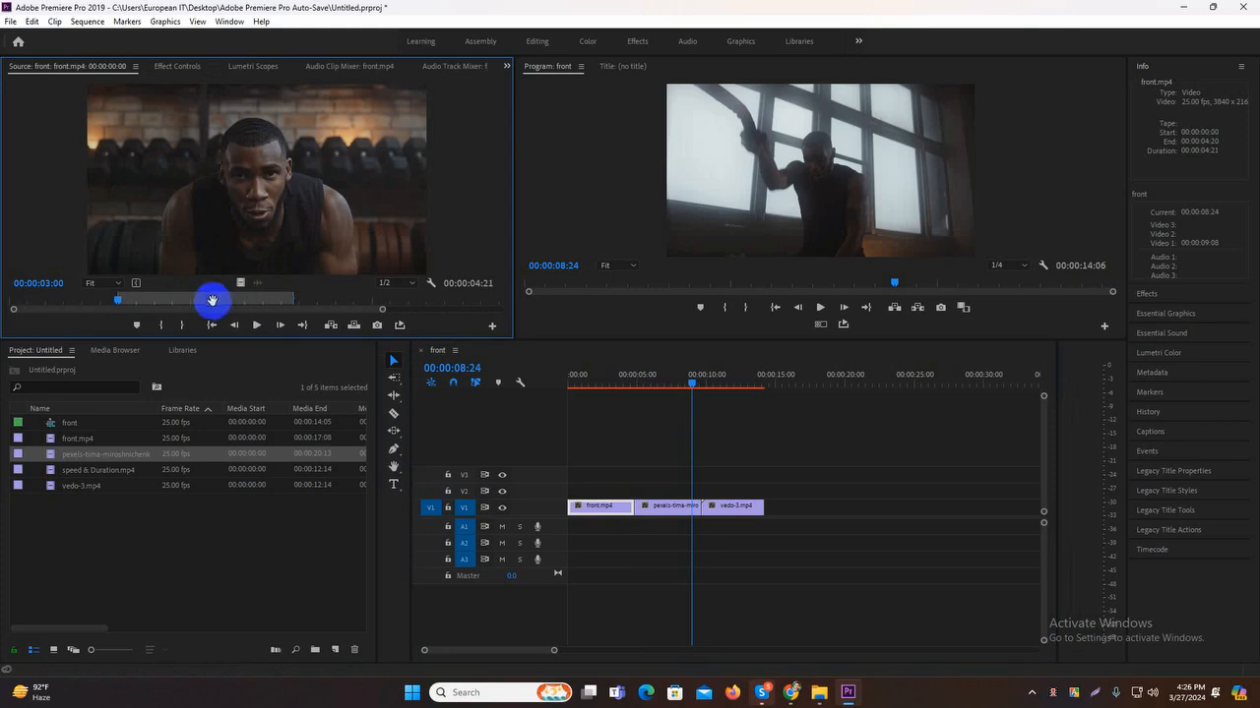
- Reopen front.mp4 from the sequence in the Source monitor, shift its source range slightly earlier, and select the middle clip
{"action": "double_click", "coordinate": [744, 511]}
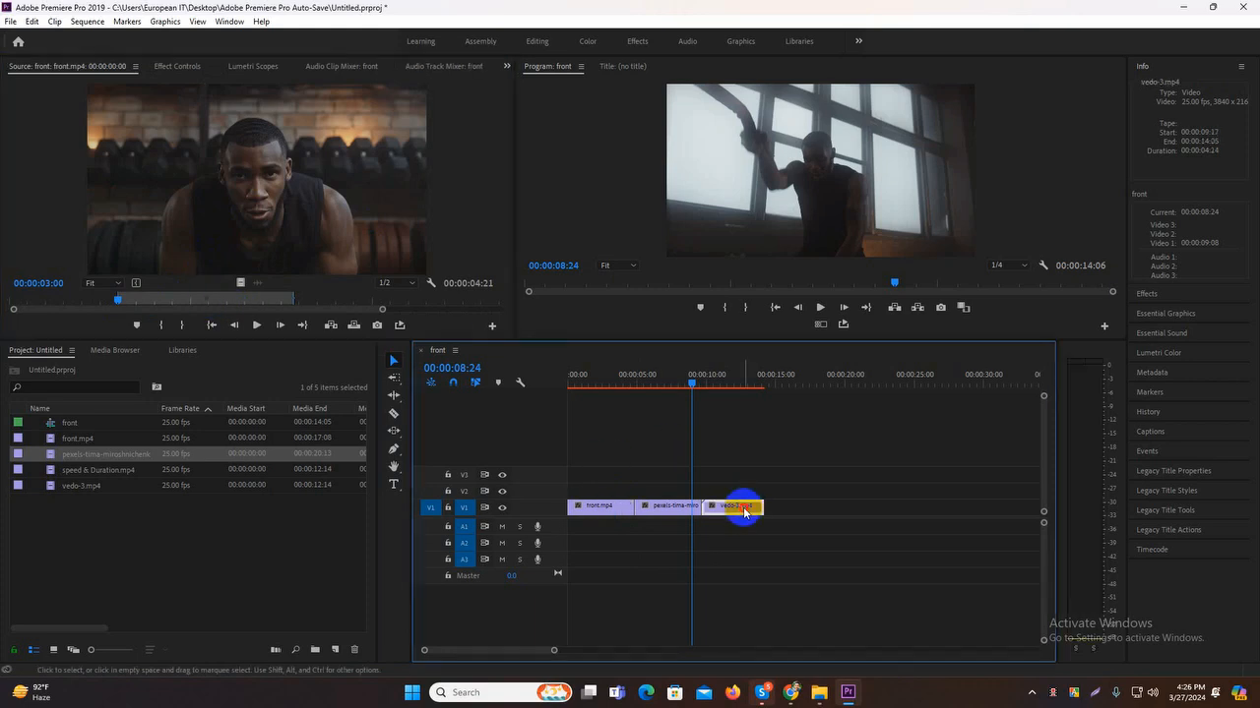
{"action": "double_click", "coordinate": [602, 512]}
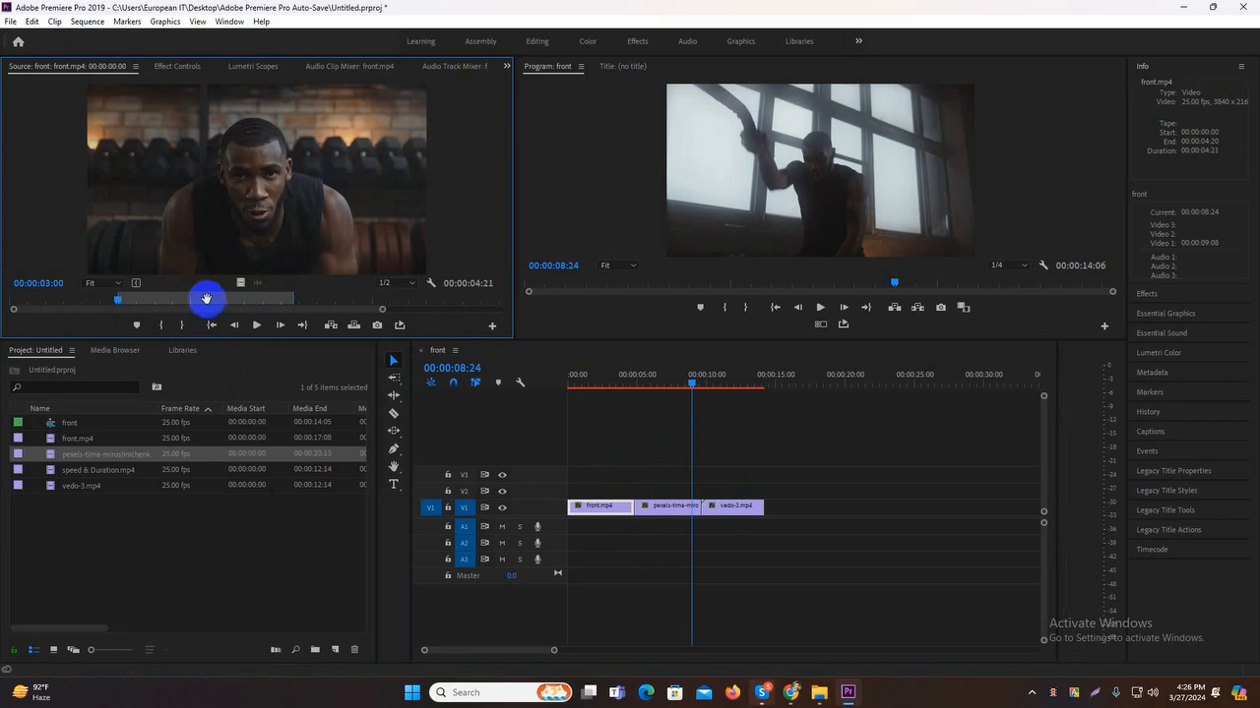
{"action": "left_click_drag", "start_coordinate": [207, 299], "coordinate": [266, 301]}
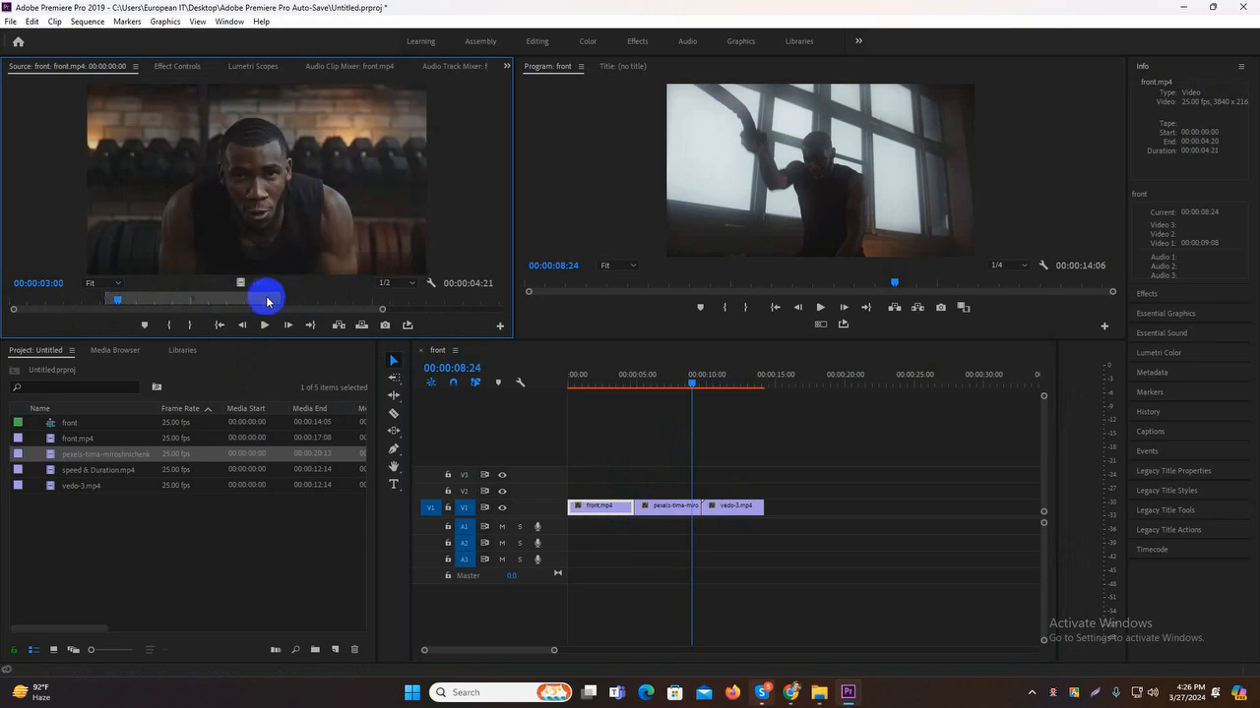
{"action": "left_click", "coordinate": [683, 509]}
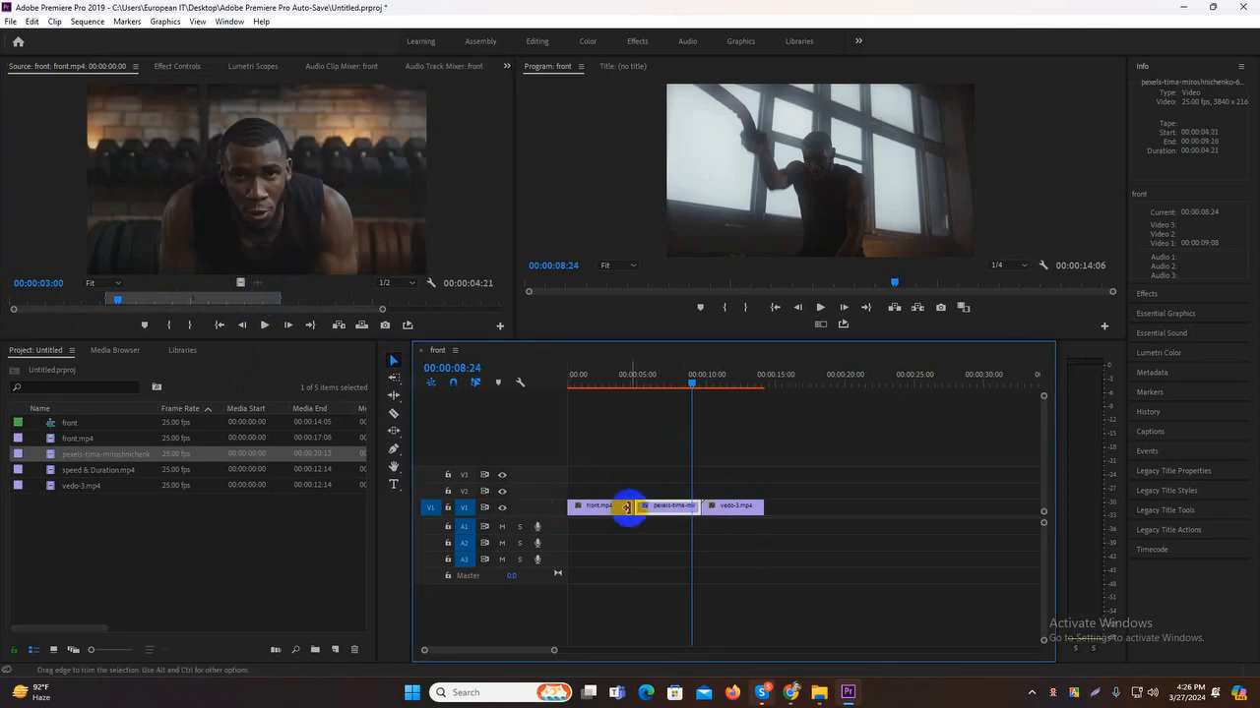
- Review the Slip and Slide tool options with the middle clip selected, and return to the Selection tool
{"action": "left_click_drag", "start_coordinate": [393, 434], "coordinate": [466, 431]}
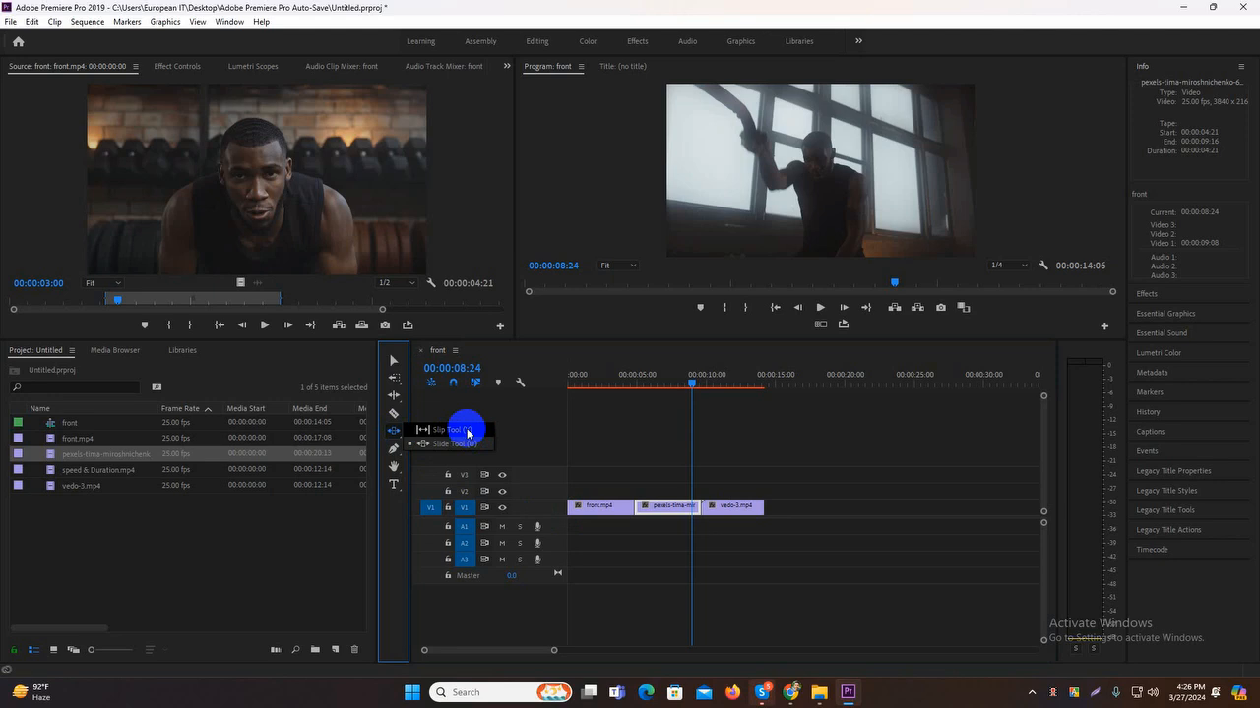
{"action": "left_click_drag", "start_coordinate": [465, 431], "coordinate": [466, 433]}
{"action": "left_click", "coordinate": [484, 231]}
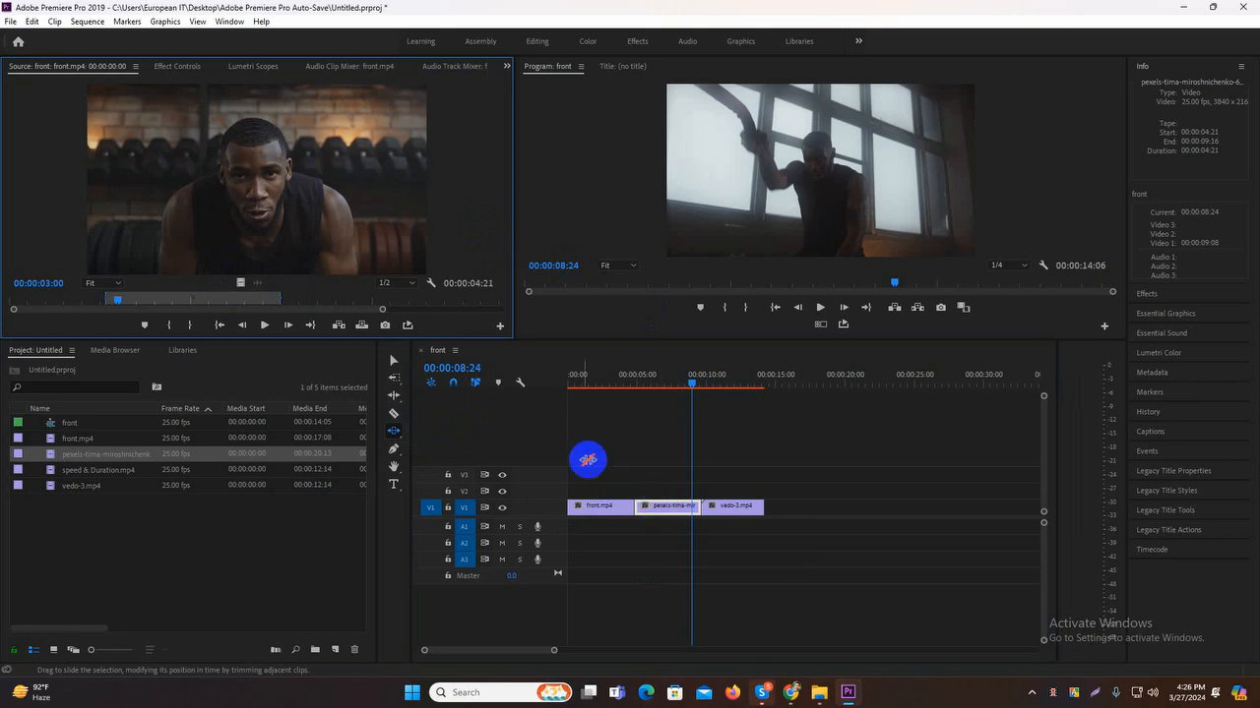
{"action": "left_click", "coordinate": [610, 507]}
{"action": "left_click", "coordinate": [390, 362]}
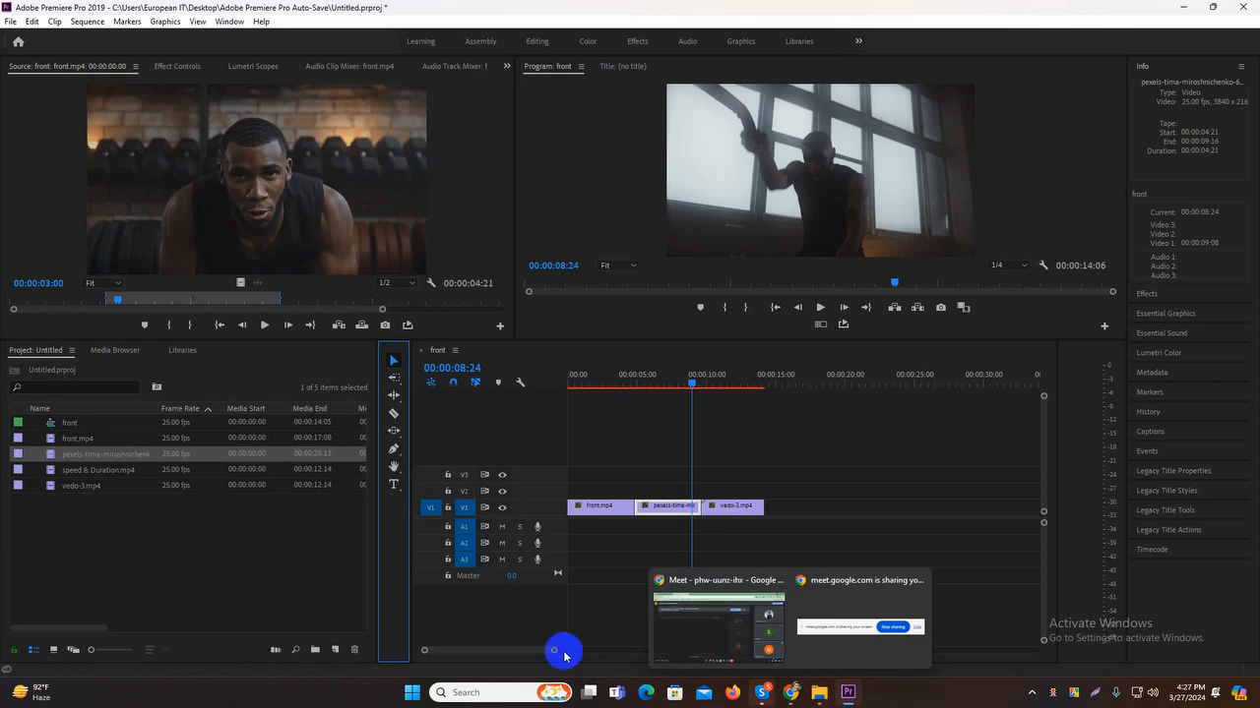
- Park the playhead at 00:00:03:15, revisit the Slip and Slide tools, and return to the Selection tool
{"action": "left_click_drag", "start_coordinate": [555, 652], "coordinate": [584, 653]}
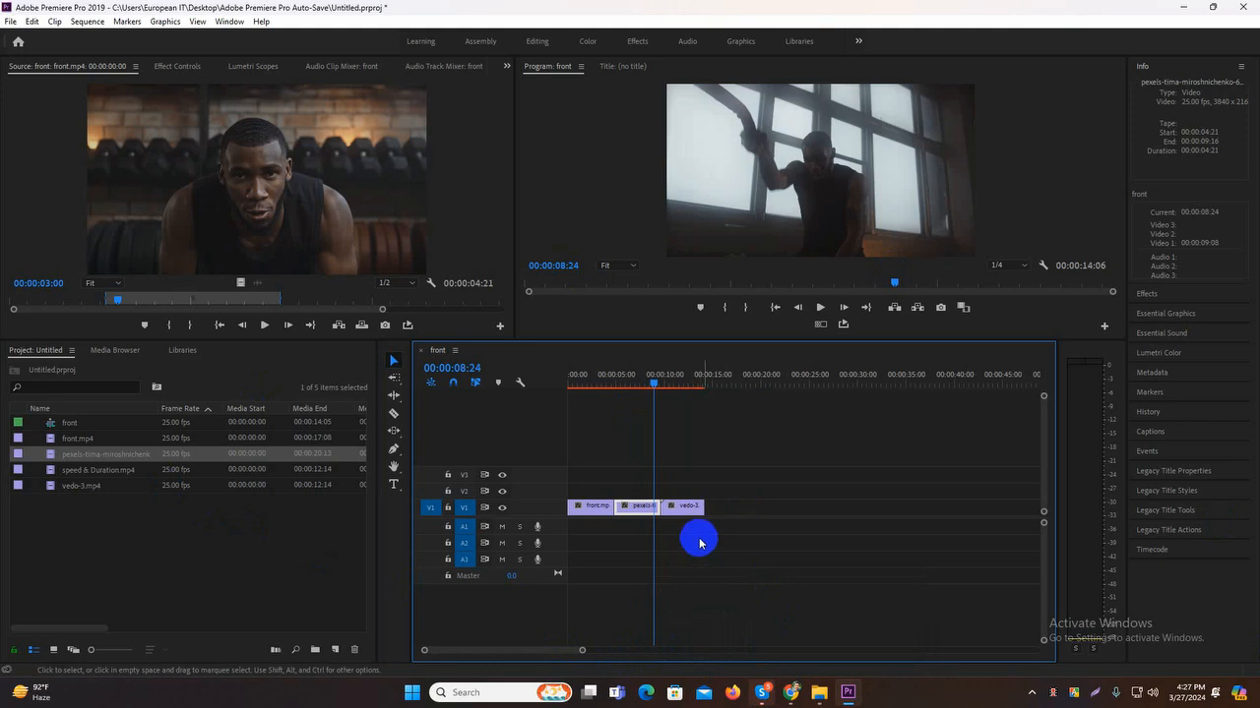
{"action": "left_click", "coordinate": [648, 384]}
{"action": "left_click_drag", "start_coordinate": [647, 384], "coordinate": [602, 382]}
{"action": "left_click", "coordinate": [396, 435]}
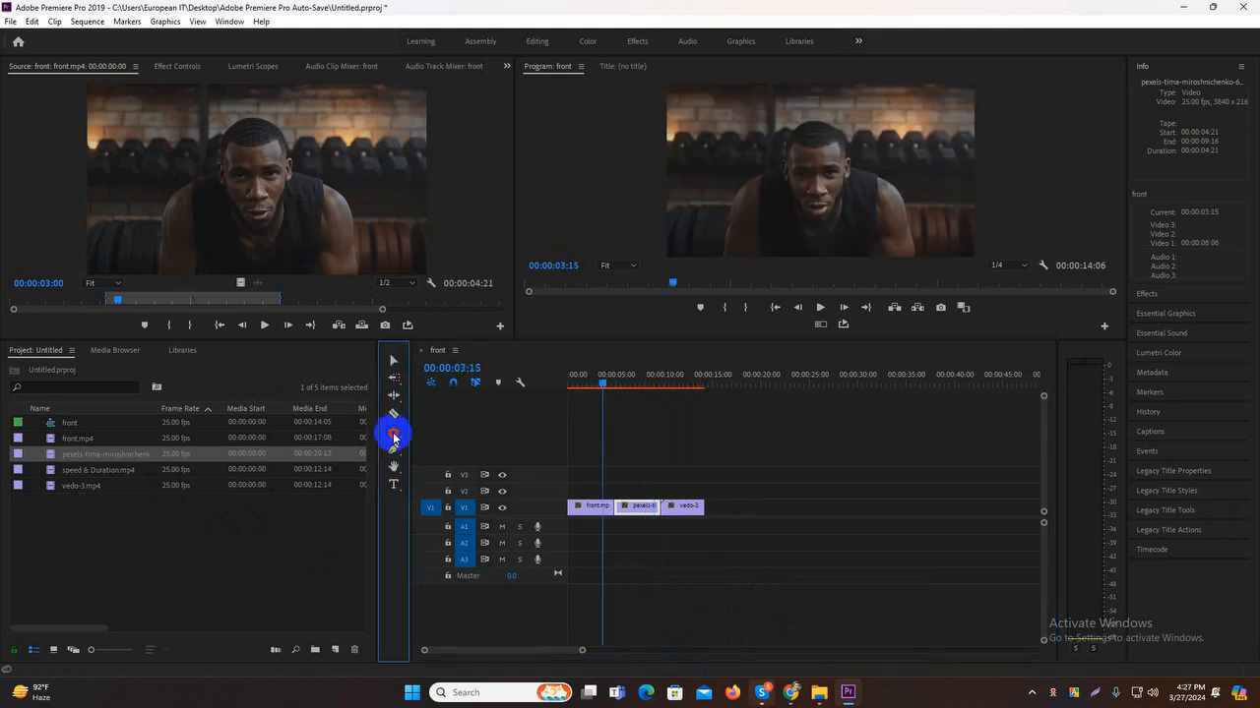
{"action": "left_click", "coordinate": [443, 447]}
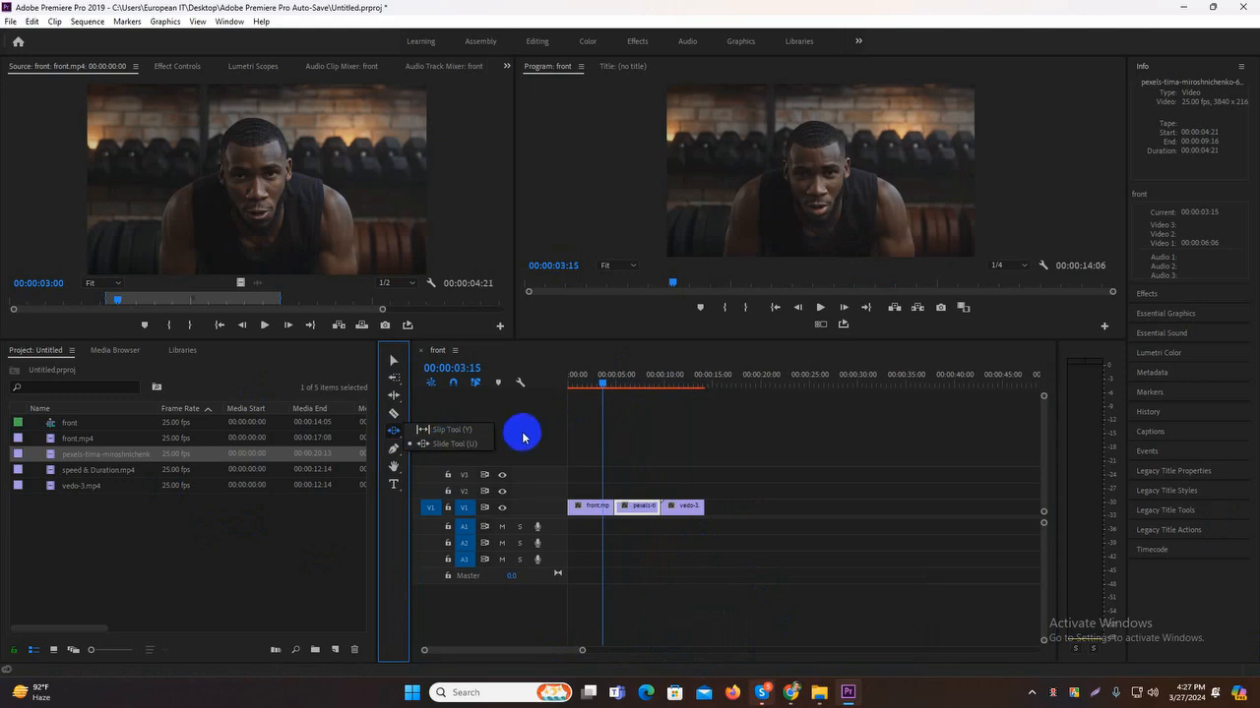
{"action": "left_click", "coordinate": [519, 430]}
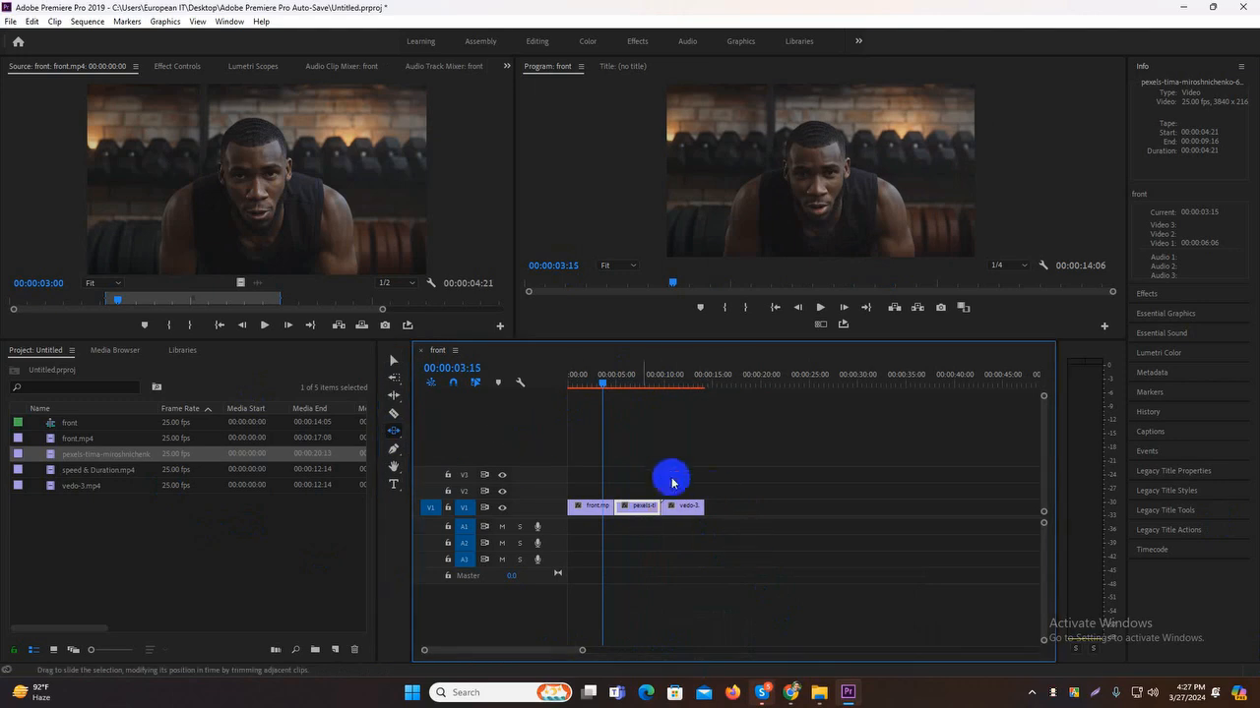
{"action": "left_click", "coordinate": [394, 360]}
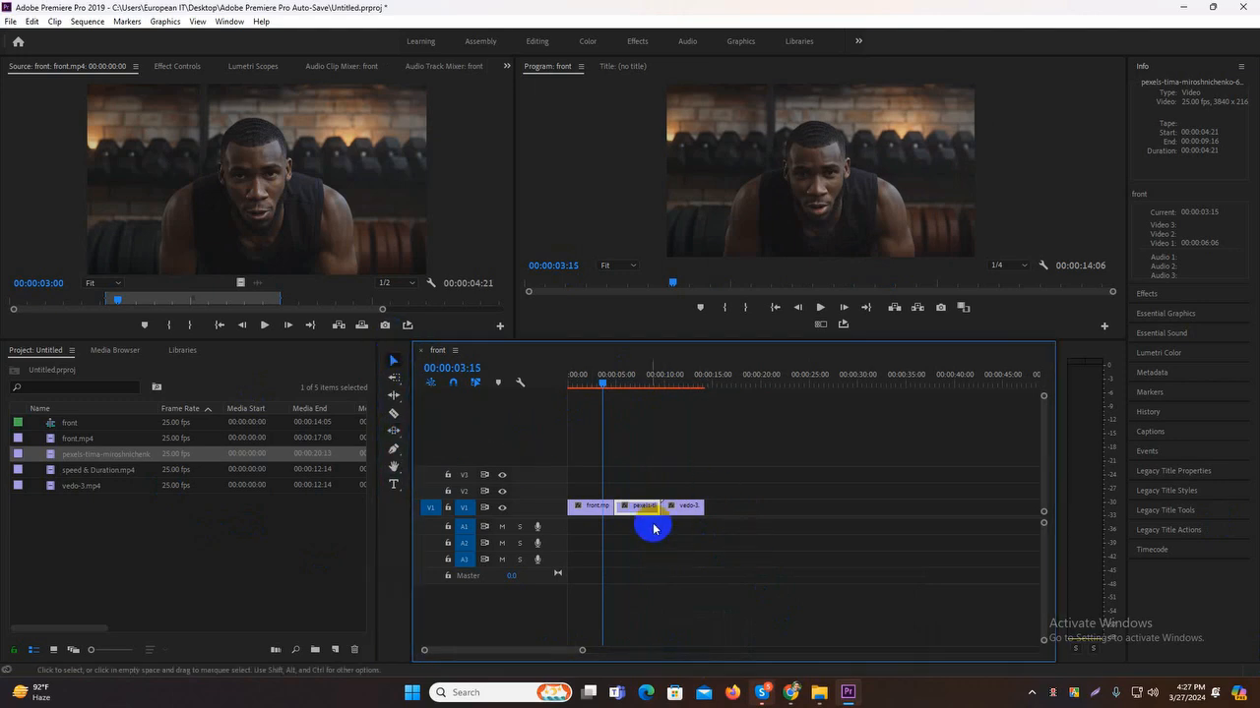
- Select all three clips in the sequence and delete them
{"action": "left_click_drag", "start_coordinate": [582, 649], "coordinate": [617, 647]}
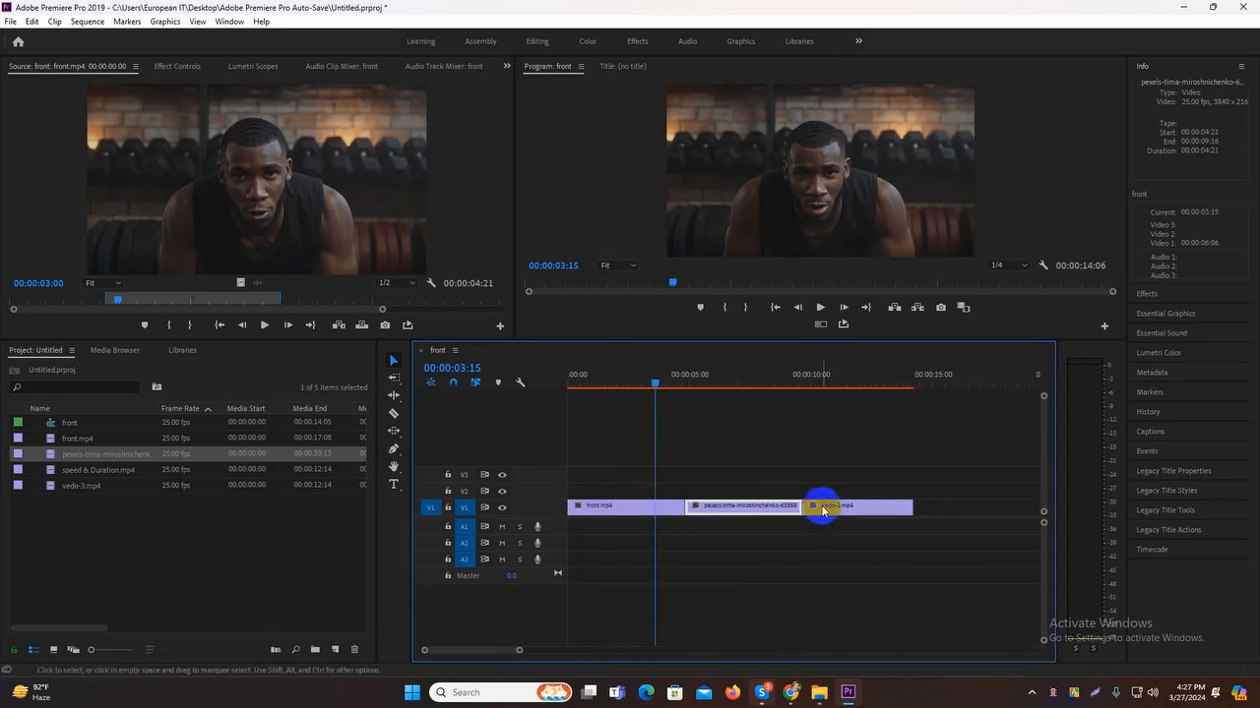
{"action": "left_click_drag", "start_coordinate": [597, 479], "coordinate": [928, 554]}
{"action": "key", "text": "Delete"}
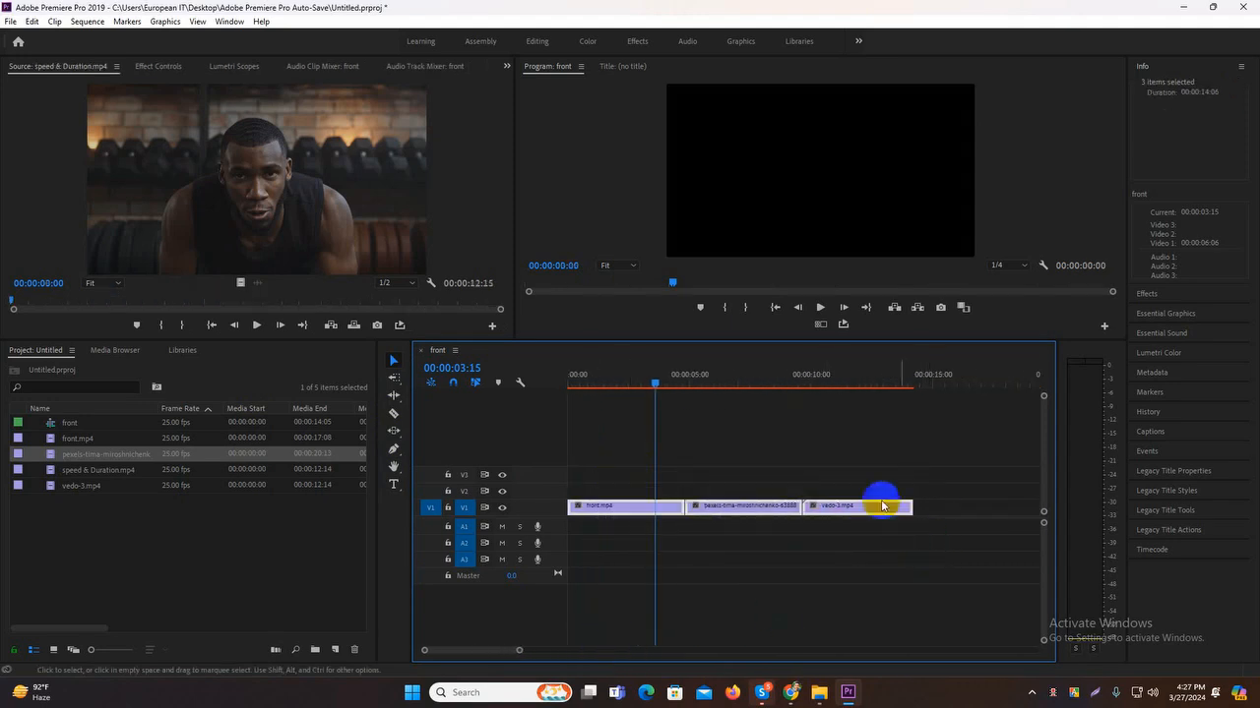
- Place front.mp4 from the project at the start of video track V2 and park the playhead at 00:00:01:05
{"action": "double_click", "coordinate": [94, 470]}
{"action": "left_click", "coordinate": [51, 456]}
{"action": "left_click", "coordinate": [53, 445]}
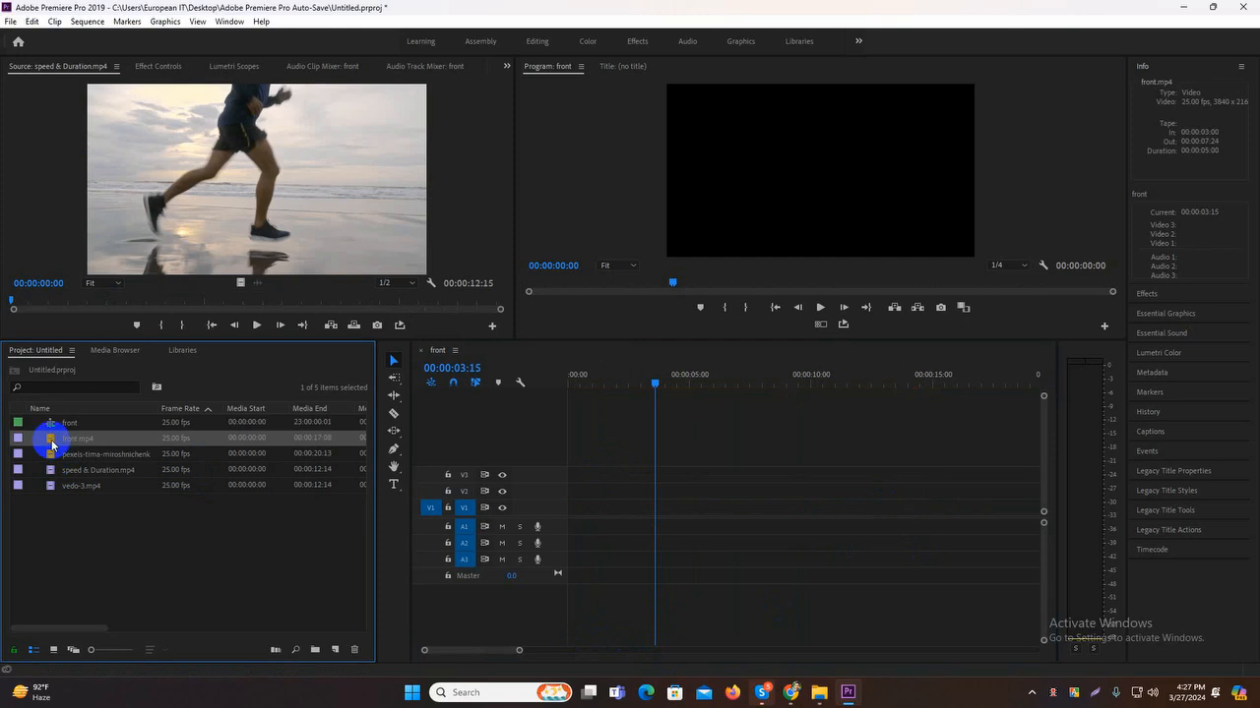
{"action": "left_click_drag", "start_coordinate": [52, 444], "coordinate": [572, 492]}
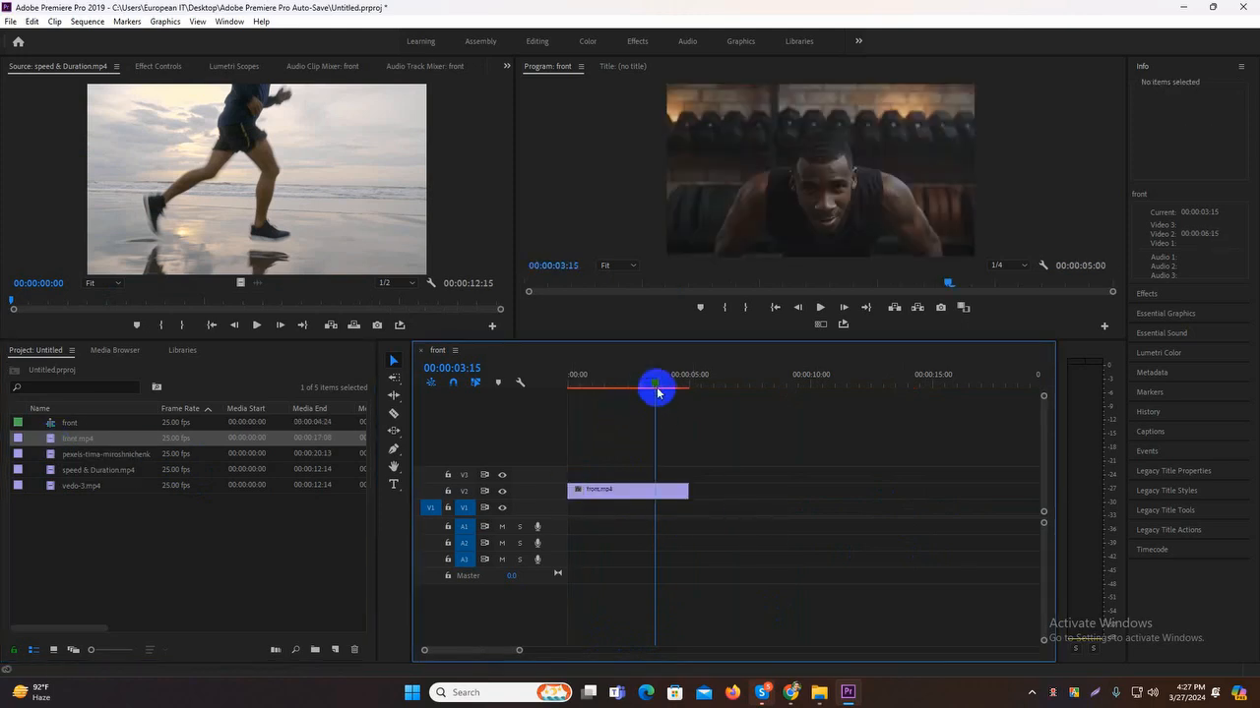
{"action": "mouse_move", "coordinate": [601, 394]}
{"action": "left_mouse_down"}
{"action": "mouse_move", "coordinate": [664, 376]}
{"action": "mouse_move", "coordinate": [596, 384]}
{"action": "left_mouse_up"}
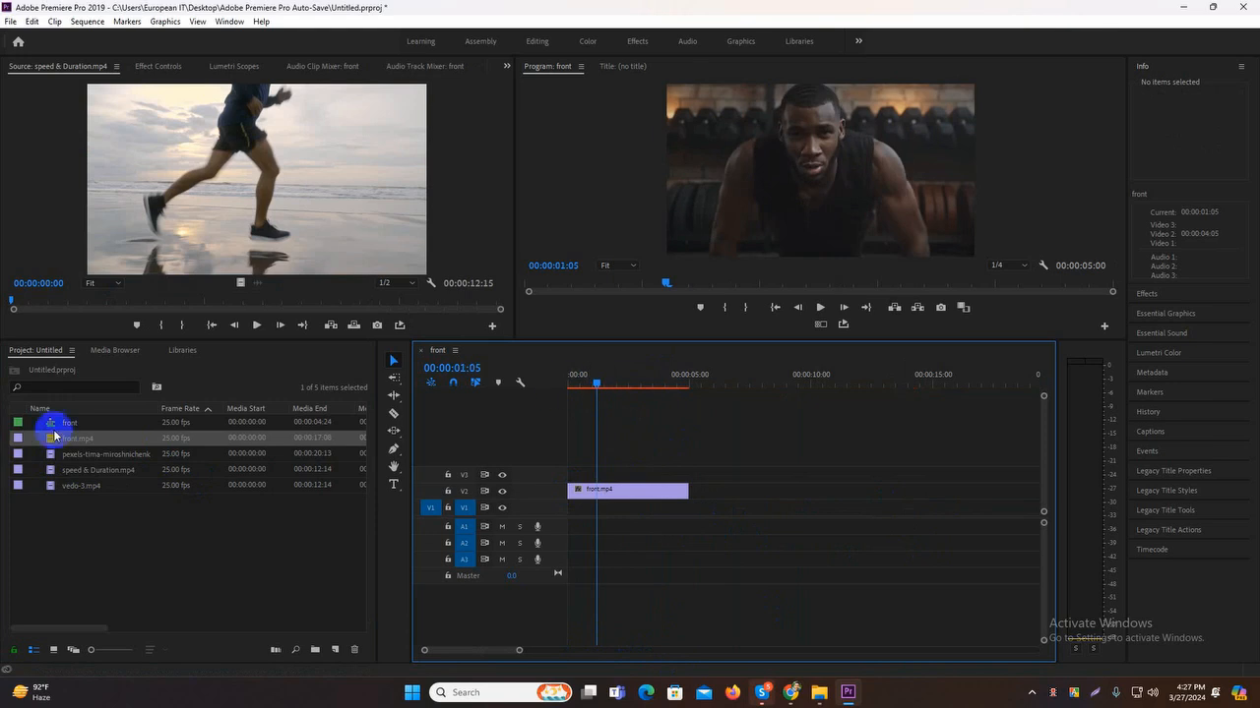
- Place speed & Duration.mp4 on video track V2 directly after front.mp4
{"action": "left_click", "coordinate": [55, 471]}
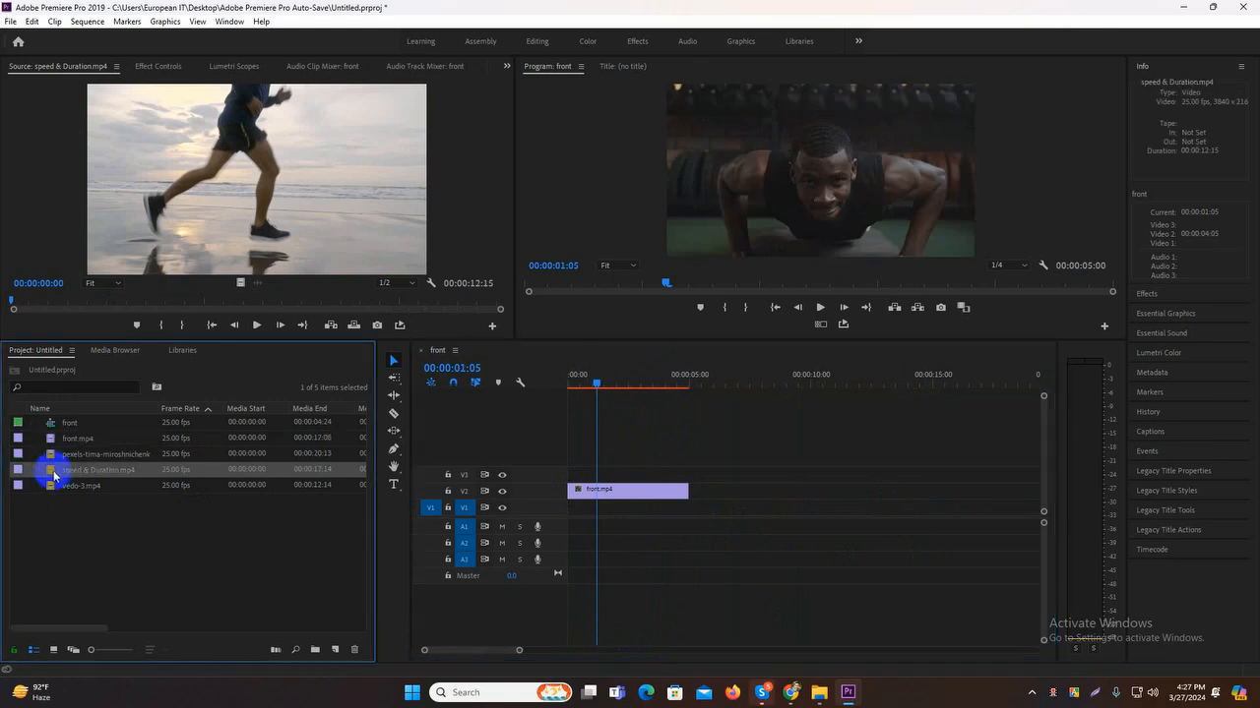
{"action": "double_click", "coordinate": [49, 472]}
{"action": "left_click_drag", "start_coordinate": [49, 477], "coordinate": [690, 491]}
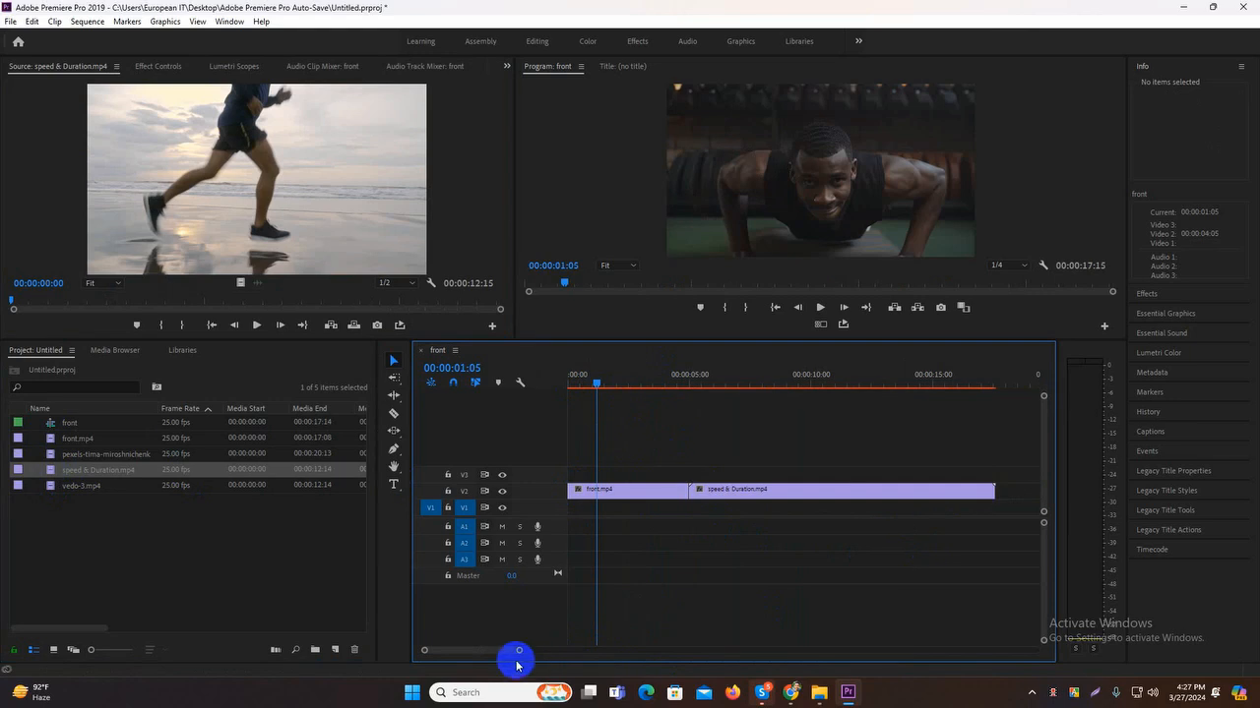
- Scrub through front.mp4 in the sequence and park the playhead at 00:00:03:01
{"action": "left_click_drag", "start_coordinate": [518, 649], "coordinate": [638, 649]}
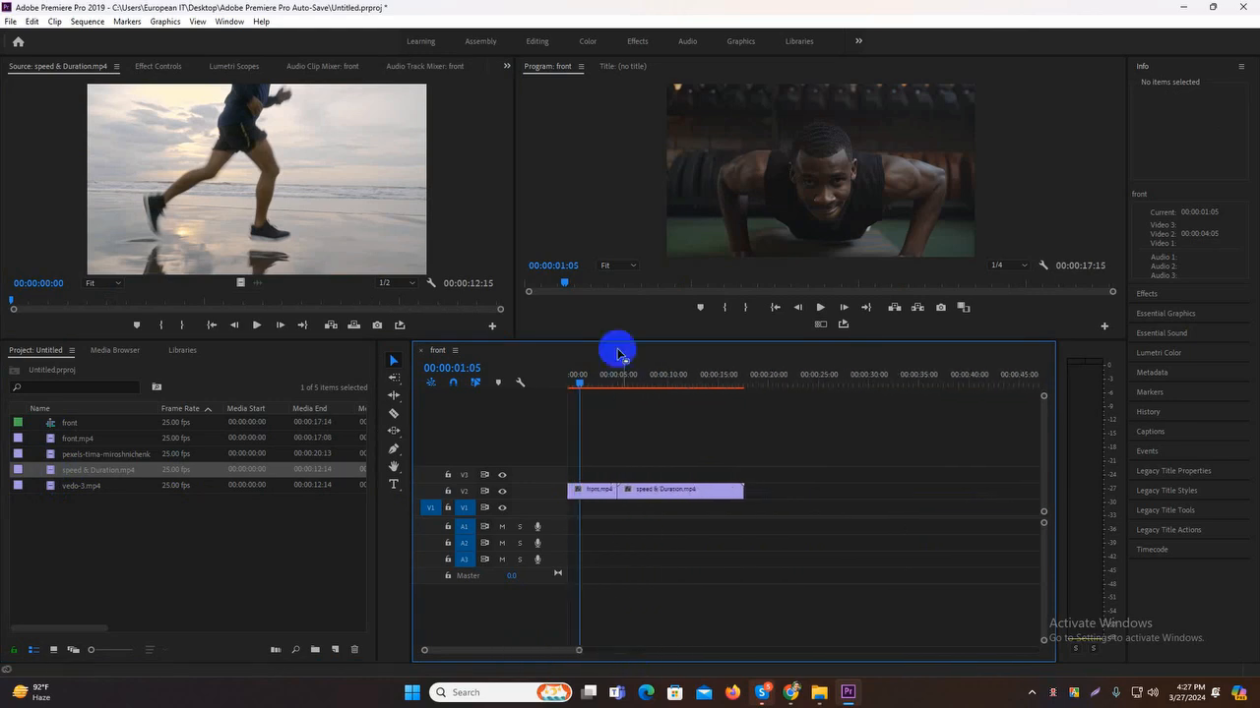
{"action": "mouse_move", "coordinate": [590, 392]}
{"action": "left_mouse_down"}
{"action": "mouse_move", "coordinate": [568, 388]}
{"action": "mouse_move", "coordinate": [582, 387]}
{"action": "left_mouse_up"}
{"action": "left_click_drag", "start_coordinate": [580, 652], "coordinate": [521, 651]}
{"action": "left_click_drag", "start_coordinate": [593, 389], "coordinate": [637, 385]}
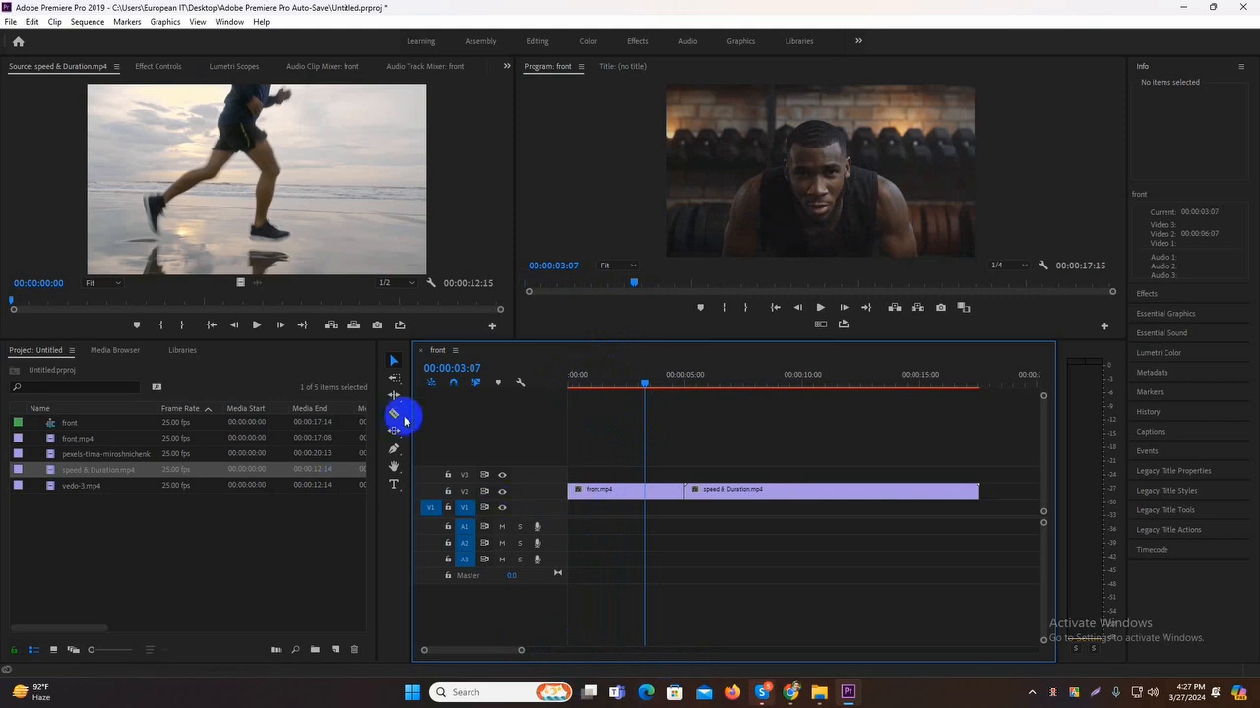
{"action": "left_click", "coordinate": [619, 489]}
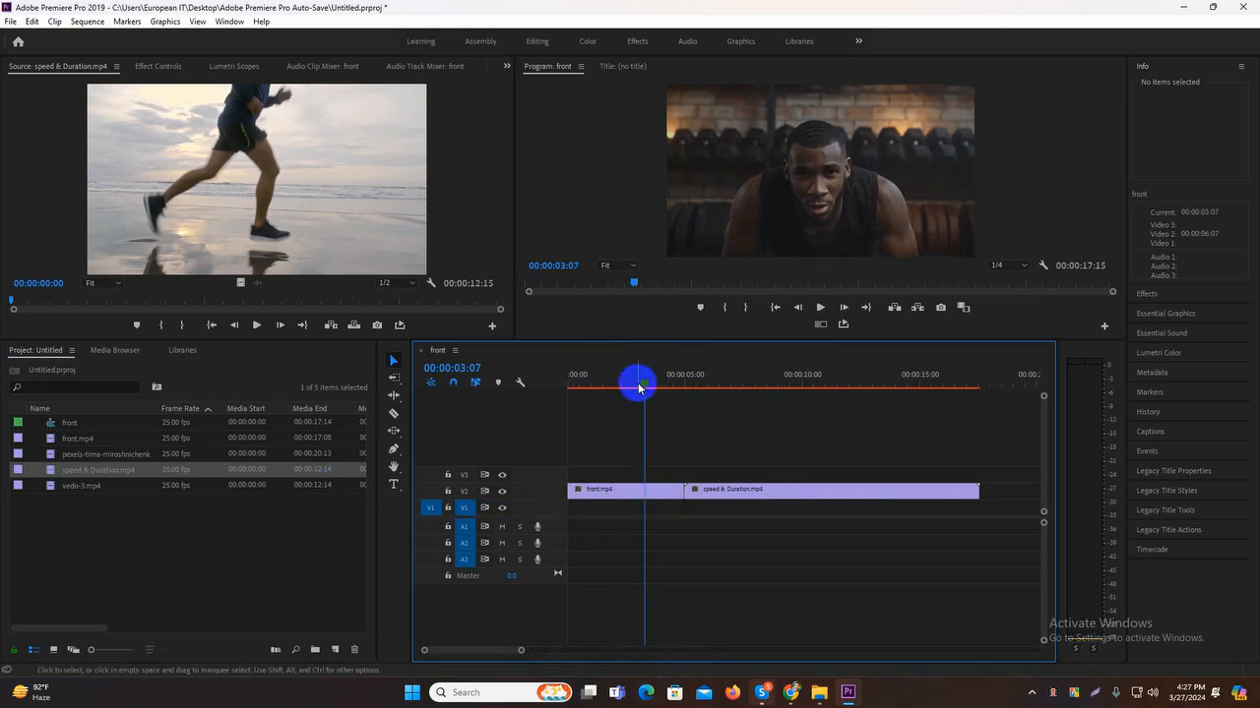
{"action": "mouse_move", "coordinate": [644, 383]}
{"action": "left_mouse_down"}
{"action": "mouse_move", "coordinate": [565, 386]}
{"action": "mouse_move", "coordinate": [639, 401]}
{"action": "left_mouse_up"}
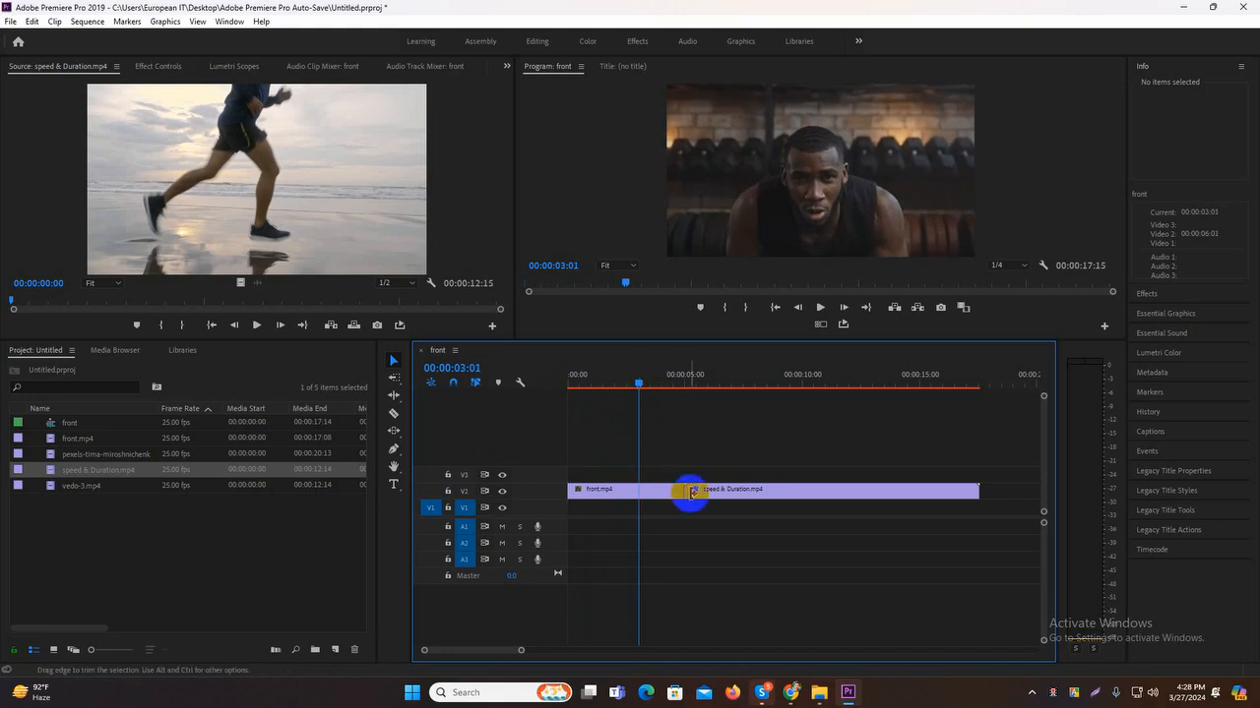
{"action": "left_click", "coordinate": [528, 456]}
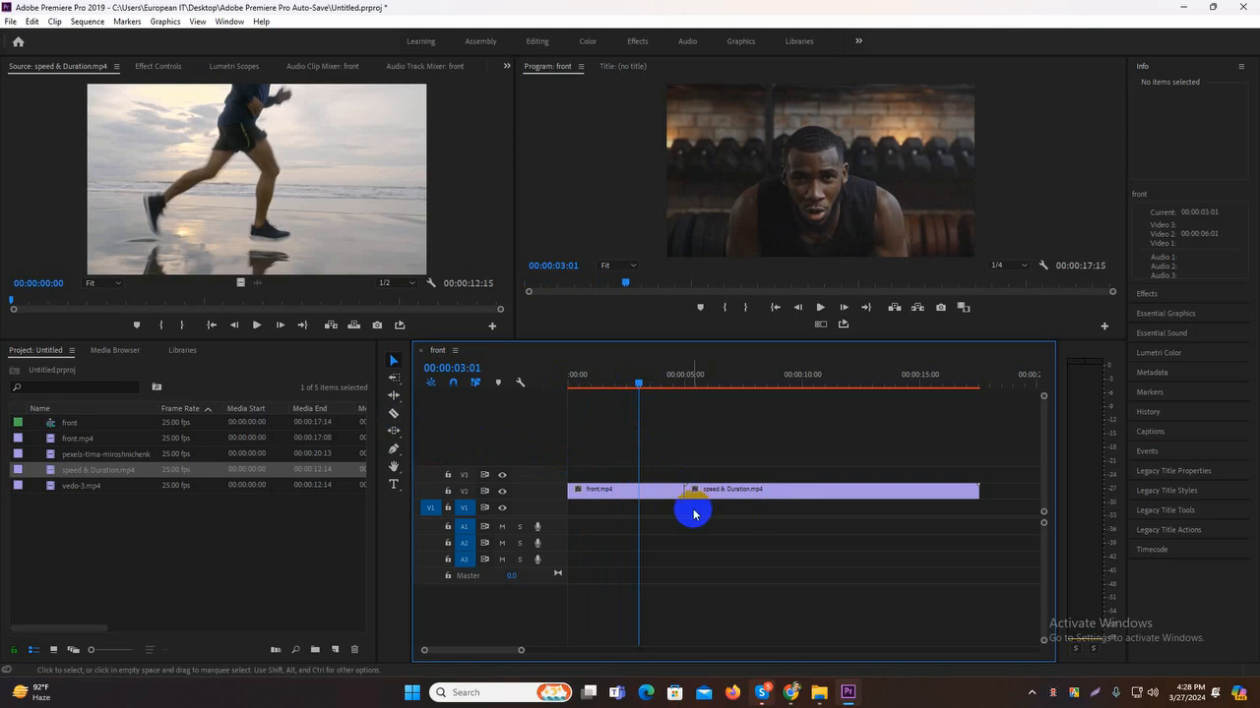
- Split front.mp4 on V2 at about 00:00:03:03 with the Razor tool, and park the playhead at 00:00:01:22
{"action": "left_click", "coordinate": [394, 415]}
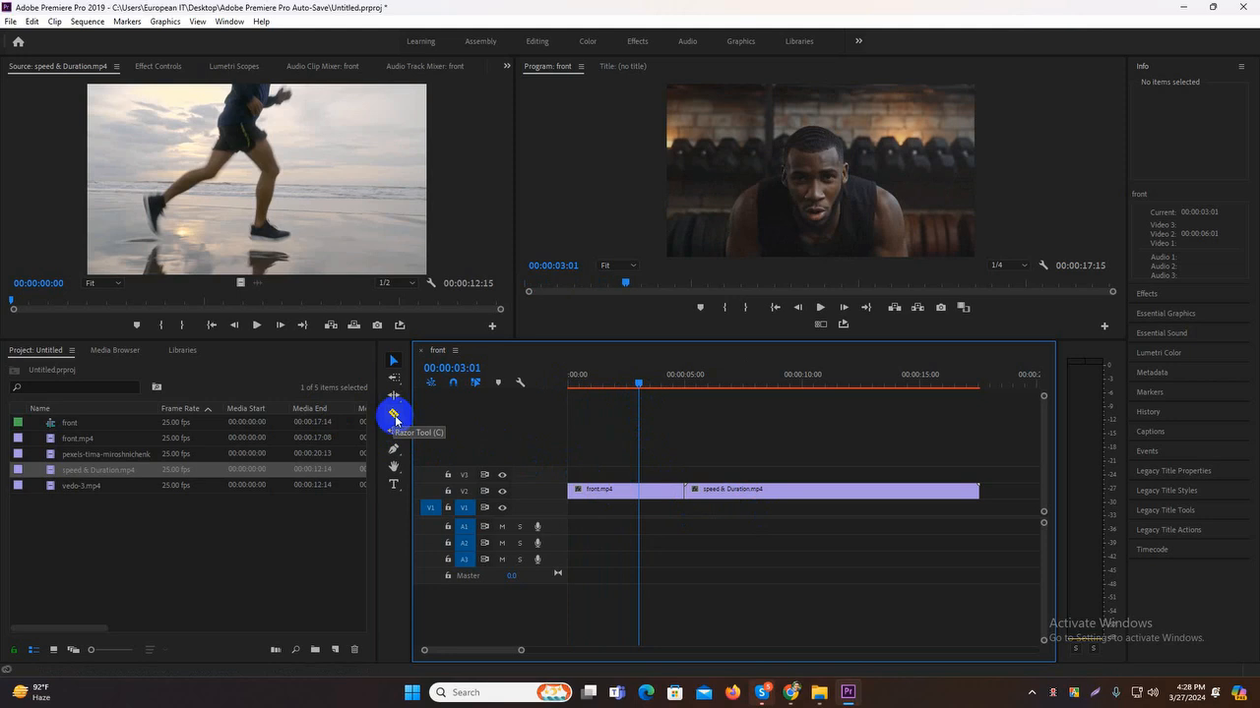
{"action": "left_click", "coordinate": [395, 417]}
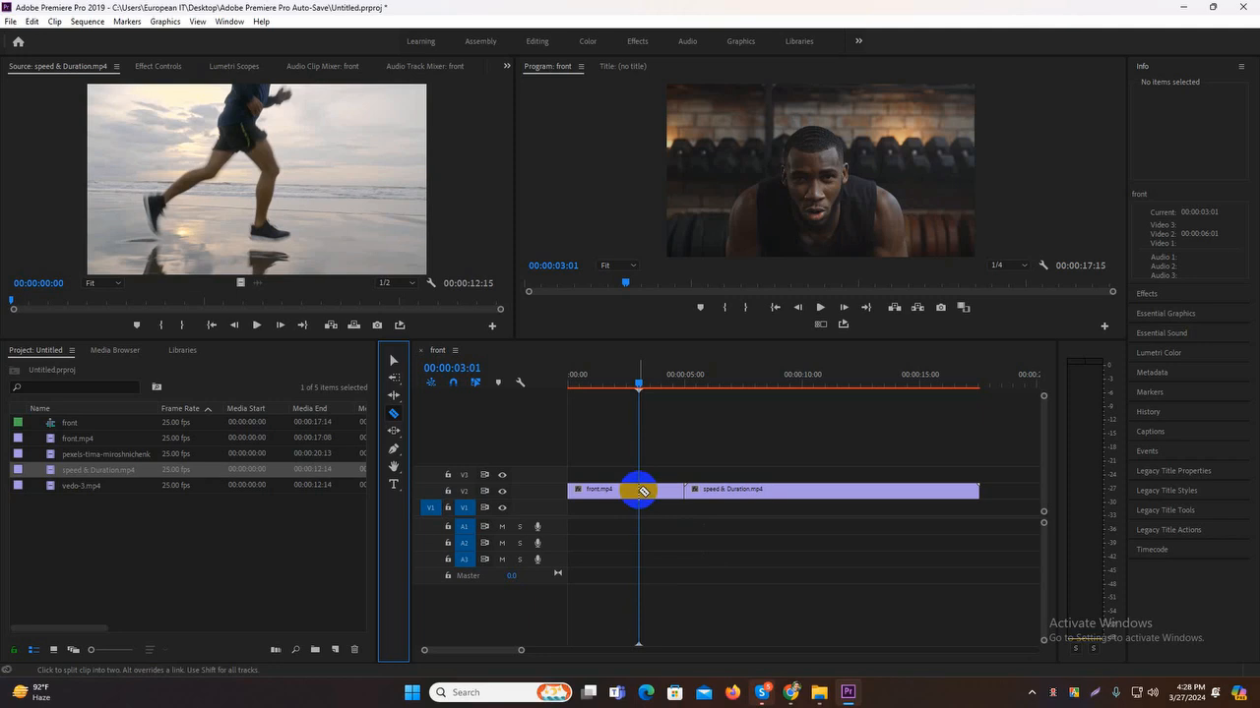
{"action": "left_click", "coordinate": [612, 385]}
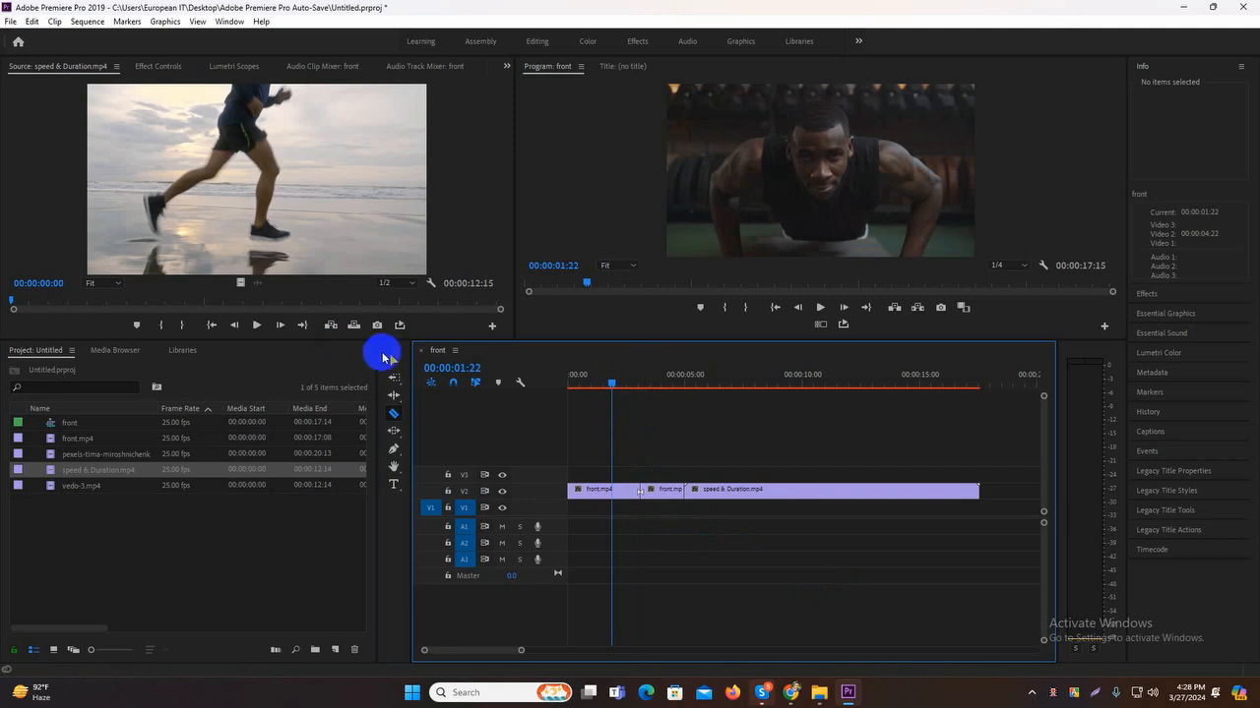
{"action": "left_click", "coordinate": [393, 360]}
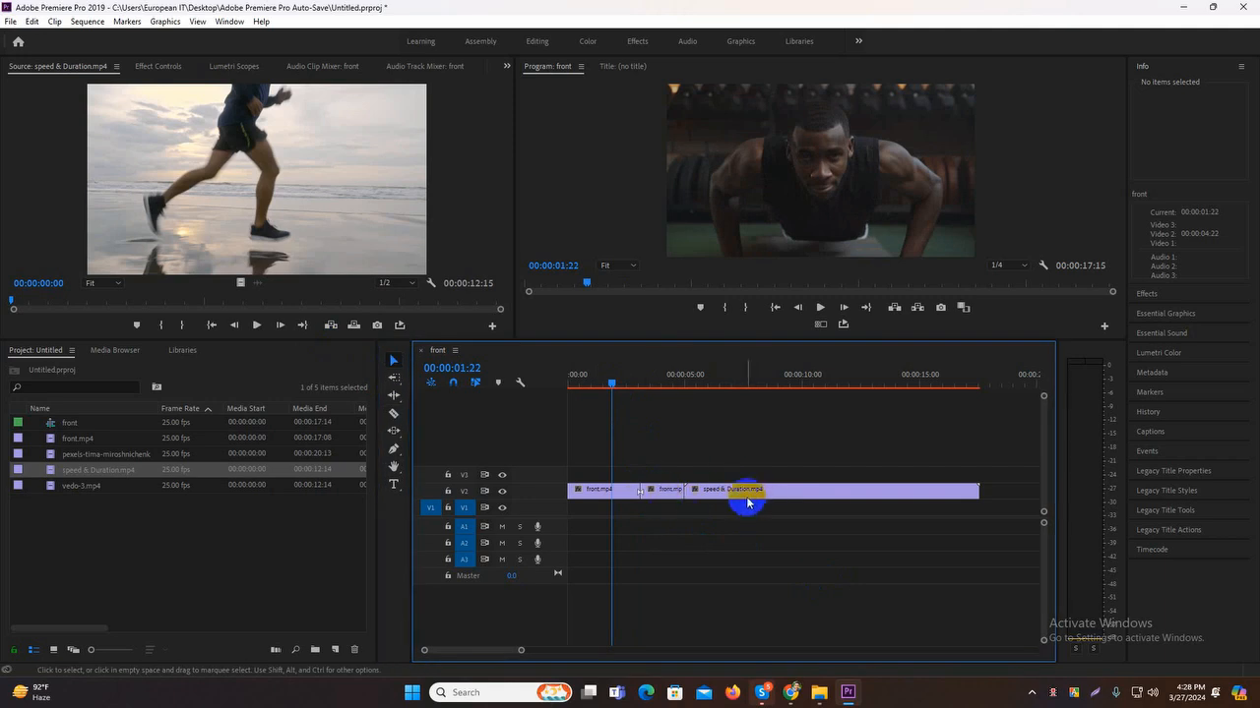
- Move speed & Duration.mp4 and the second front.mp4 piece apart on V2, and undo both moves
{"action": "left_click_drag", "start_coordinate": [747, 501], "coordinate": [845, 492]}
{"action": "left_click", "coordinate": [676, 495]}
{"action": "left_click_drag", "start_coordinate": [694, 496], "coordinate": [714, 498]}
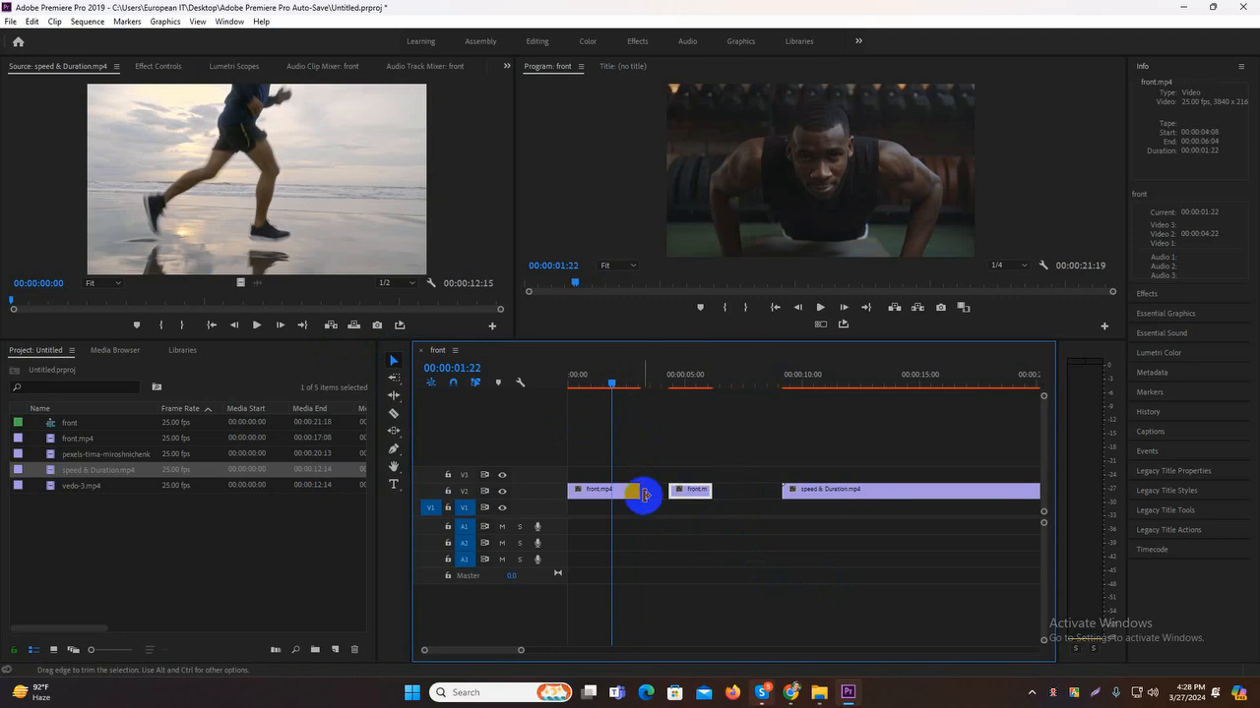
{"action": "mouse_move", "coordinate": [637, 491]}
{"action": "left_mouse_down"}
{"action": "mouse_move", "coordinate": [622, 492]}
{"action": "mouse_move", "coordinate": [725, 490]}
{"action": "mouse_move", "coordinate": [697, 492]}
{"action": "mouse_move", "coordinate": [721, 497]}
{"action": "mouse_move", "coordinate": [732, 548]}
{"action": "mouse_move", "coordinate": [716, 554]}
{"action": "mouse_move", "coordinate": [722, 521]}
{"action": "mouse_move", "coordinate": [631, 494]}
{"action": "left_mouse_up"}
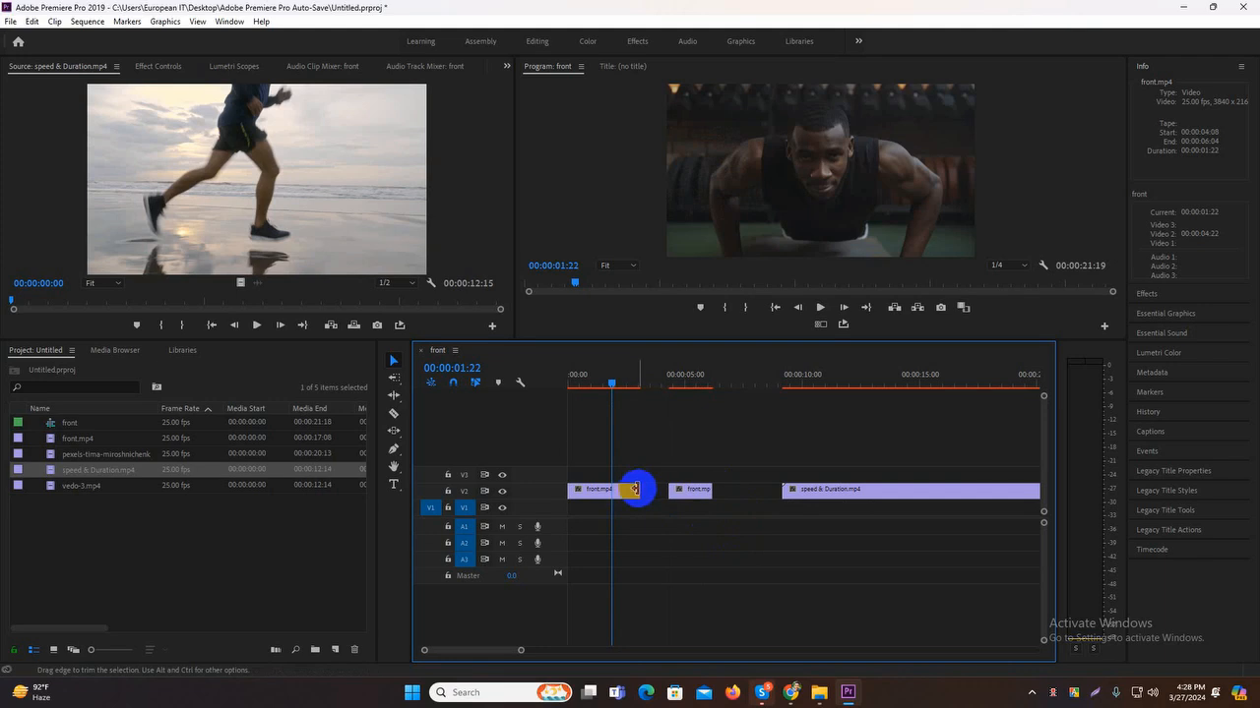
{"action": "key", "text": "ctrl+z"}
{"action": "key", "text": "ctrl+z"}
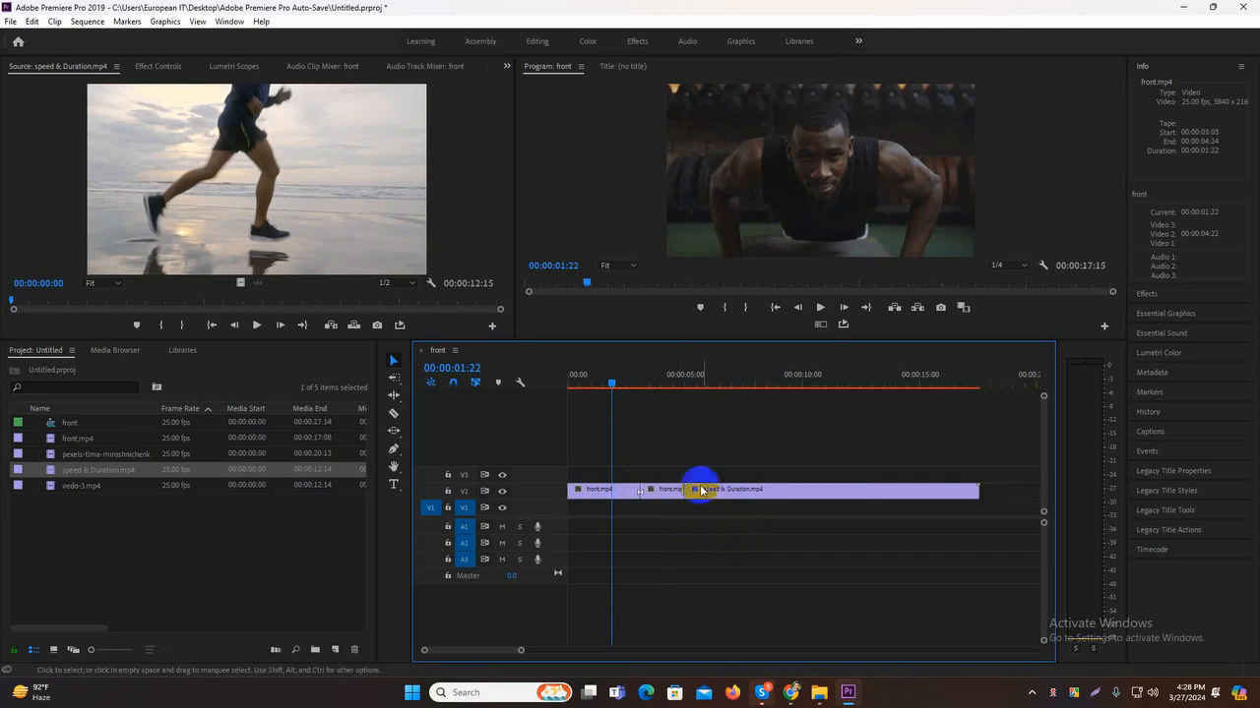
- Move speed & Duration.mp4 along V2 to start at about 00:00:06:06, and park the playhead at 00:00:02:02
{"action": "left_click_drag", "start_coordinate": [715, 497], "coordinate": [811, 491]}
{"action": "mouse_move", "coordinate": [656, 493]}
{"action": "left_mouse_down"}
{"action": "mouse_move", "coordinate": [697, 497]}
{"action": "mouse_move", "coordinate": [661, 495]}
{"action": "left_mouse_up"}
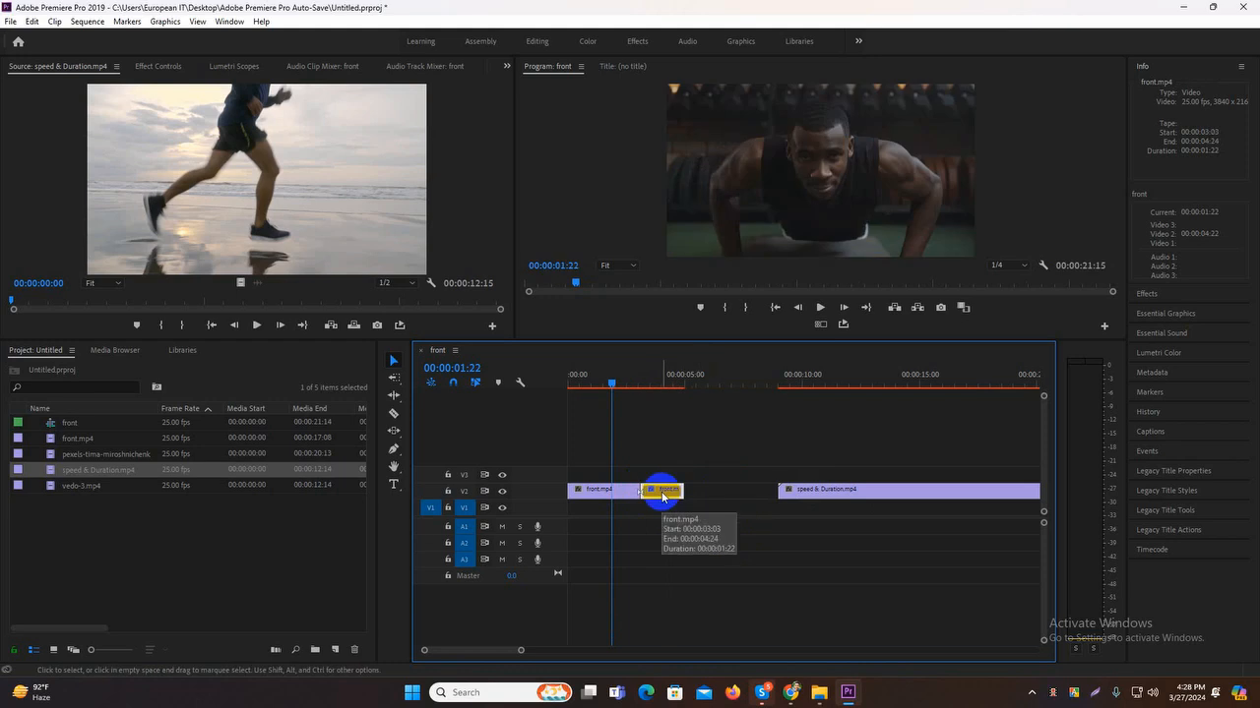
{"action": "left_click_drag", "start_coordinate": [611, 386], "coordinate": [616, 413]}
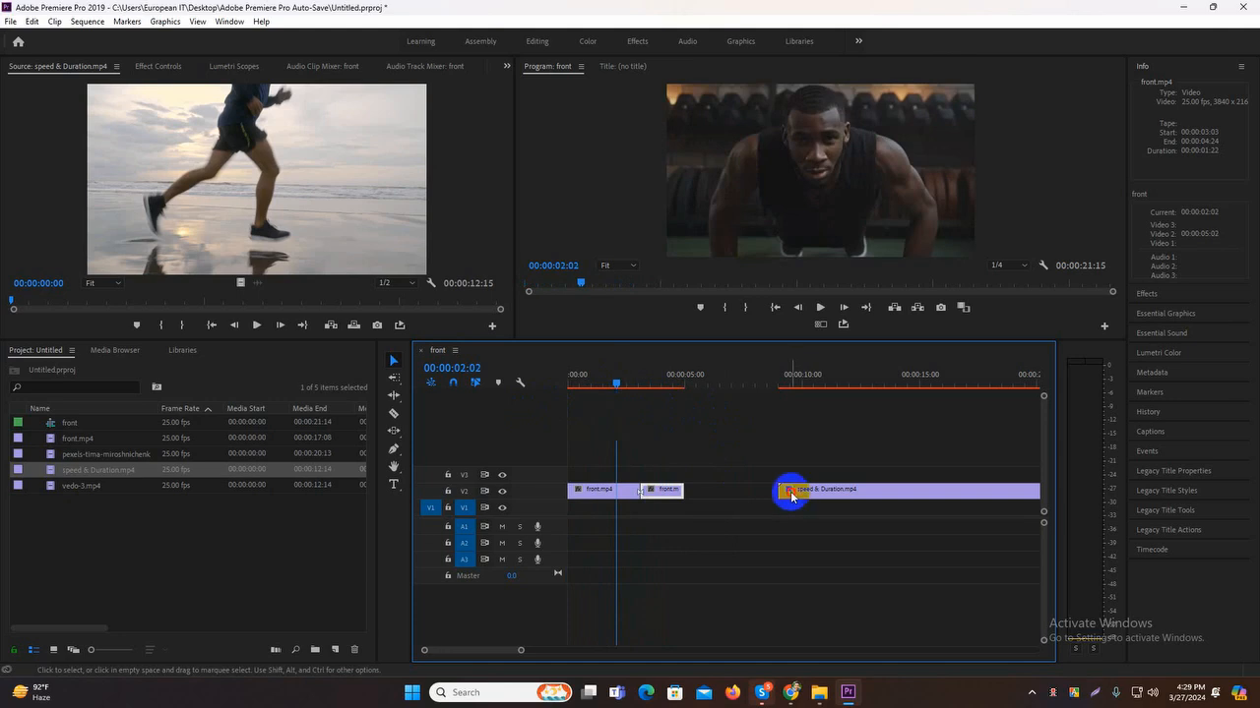
{"action": "left_click_drag", "start_coordinate": [791, 495], "coordinate": [728, 490]}
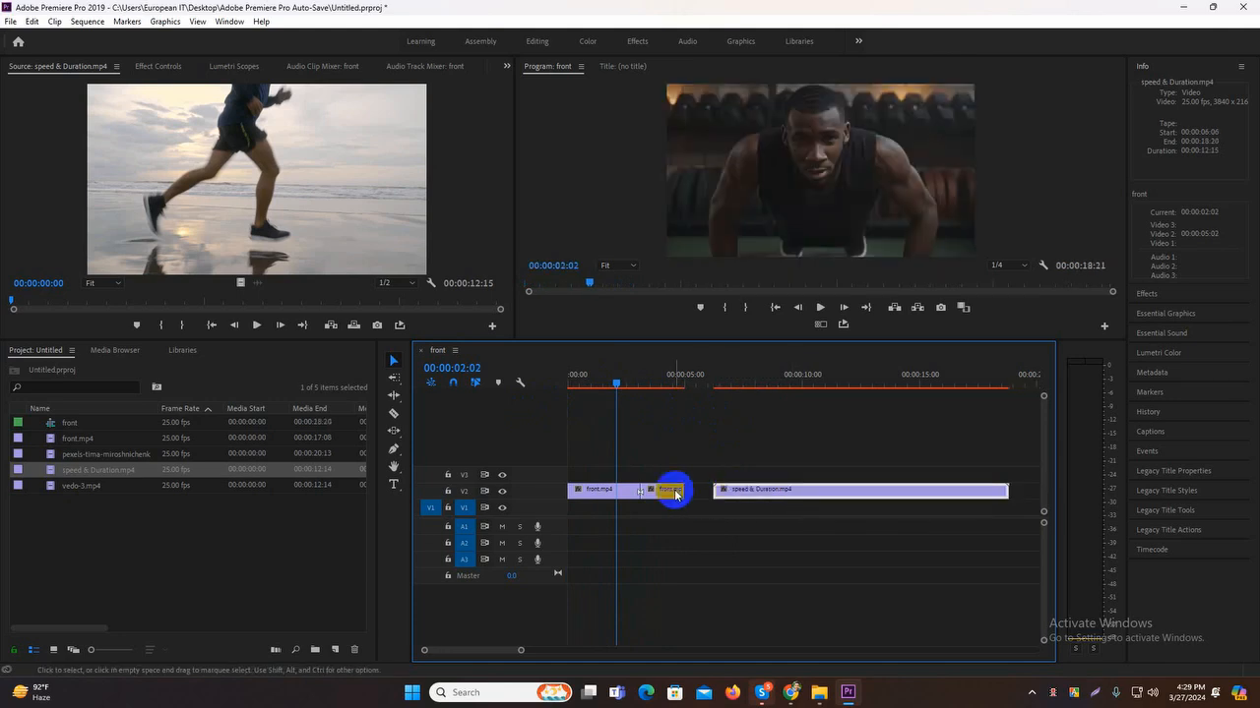
- Move the short second front.mp4 piece on V2 to start at about 00:00:03:16
{"action": "left_click", "coordinate": [675, 495]}
{"action": "left_click", "coordinate": [395, 416]}
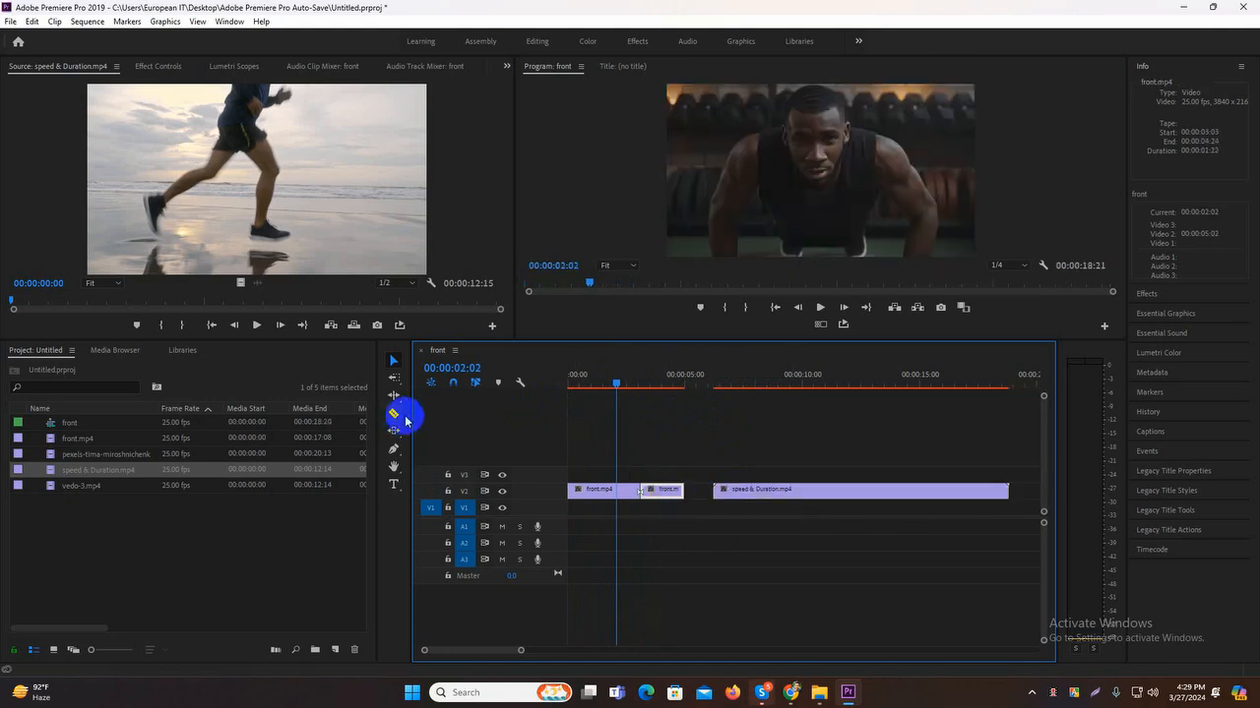
{"action": "key", "text": "v"}
{"action": "left_click", "coordinate": [666, 495]}
{"action": "left_click_drag", "start_coordinate": [675, 497], "coordinate": [687, 495]}
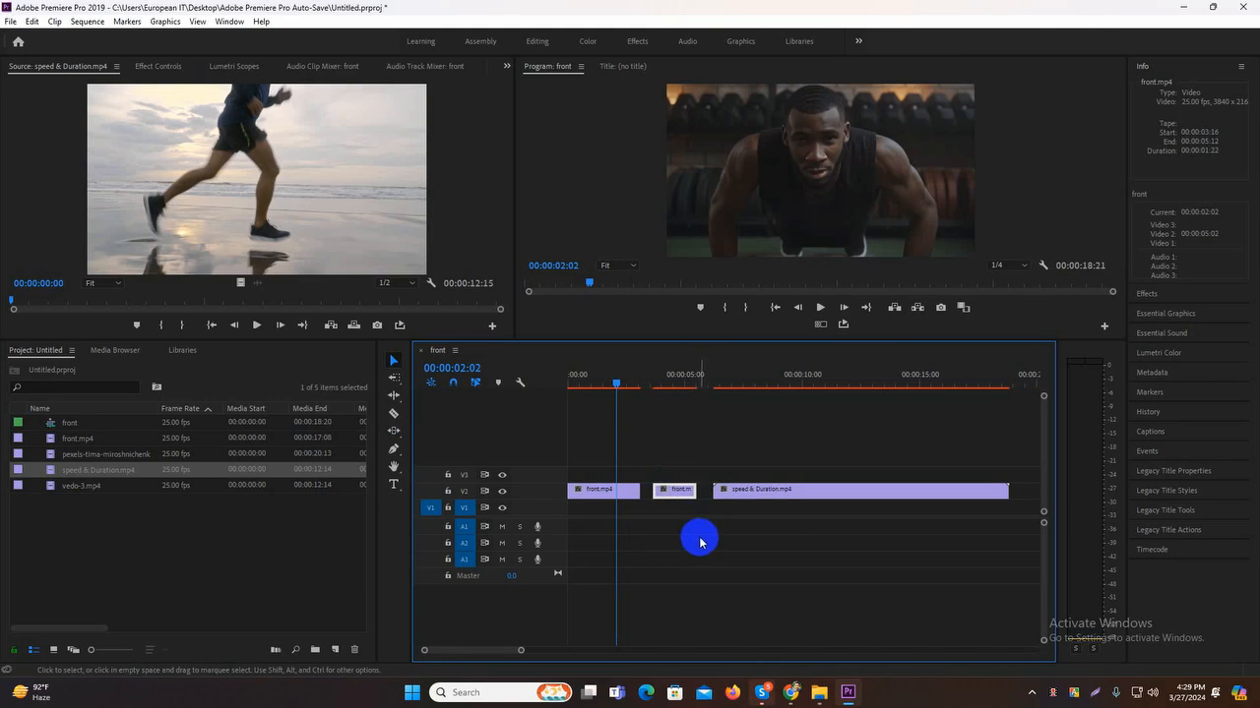
- Delete the short second front.mp4 piece and close the gap before speed & Duration.mp4
{"action": "key", "text": "Delete"}
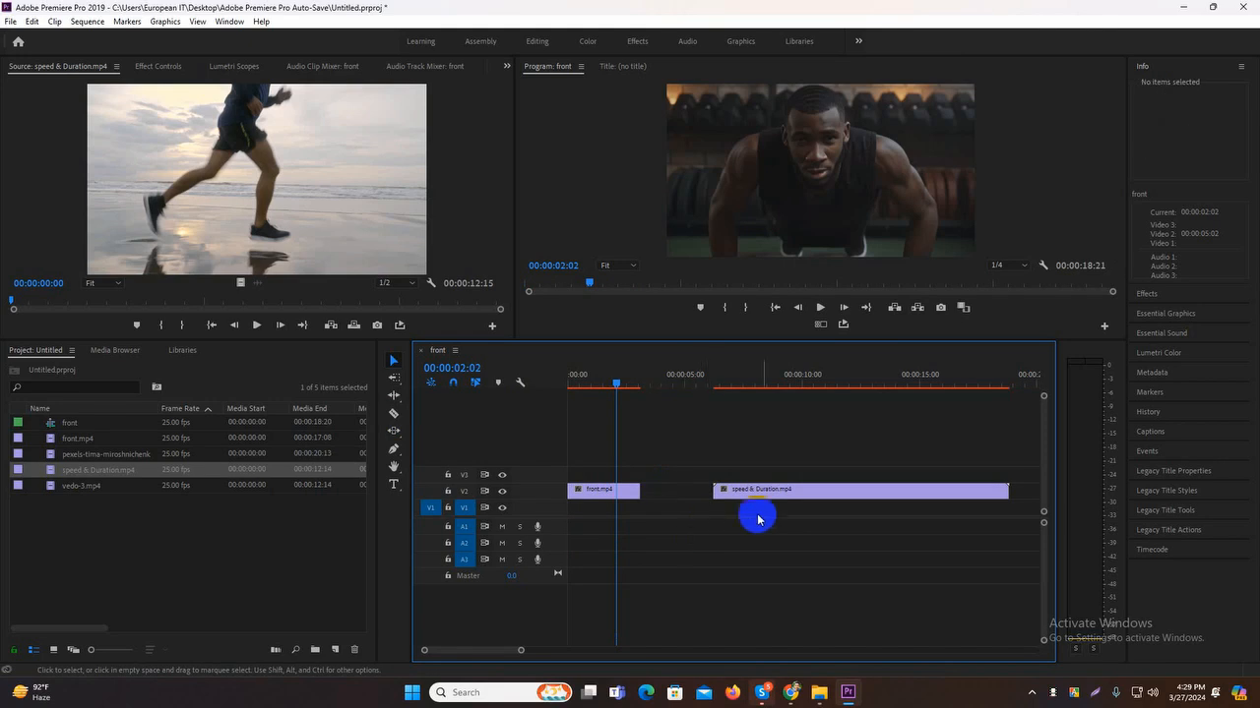
{"action": "left_click", "coordinate": [692, 495]}
{"action": "key", "text": "Delete"}
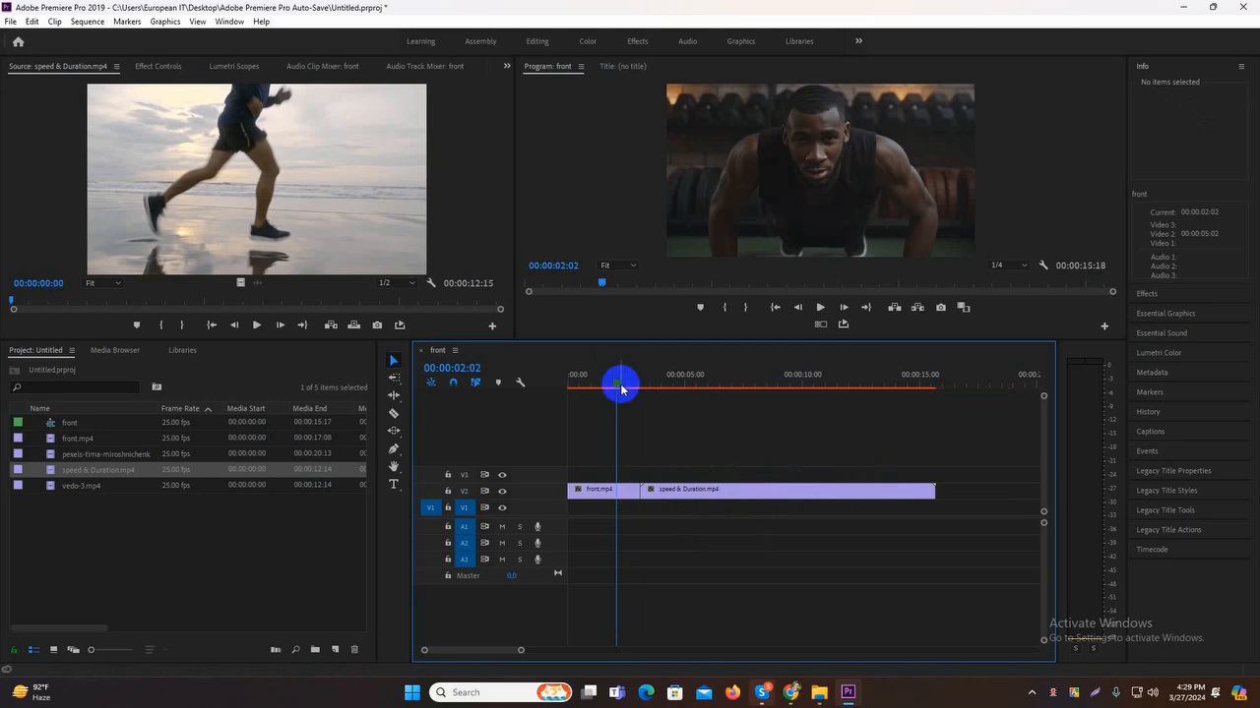
- Split speed & Duration.mp4 on V2 at 00:00:06:07 with the Razor tool
{"action": "left_click_drag", "start_coordinate": [618, 385], "coordinate": [714, 408]}
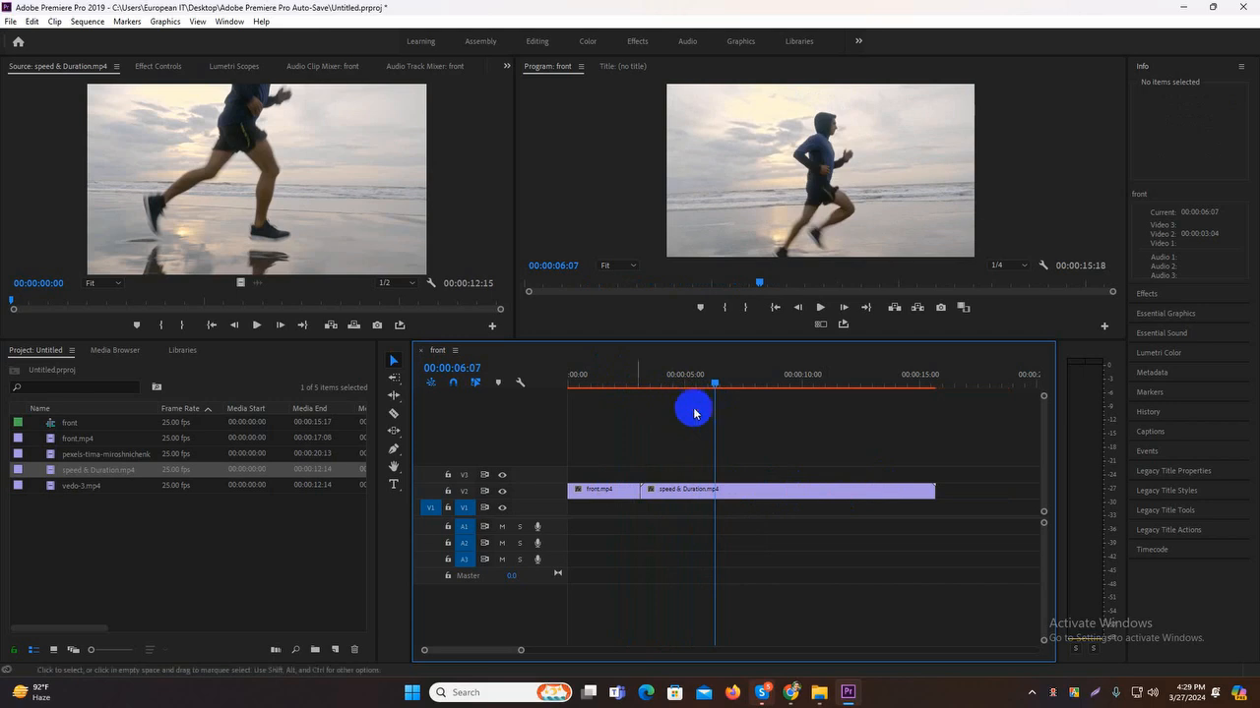
{"action": "left_click", "coordinate": [393, 413]}
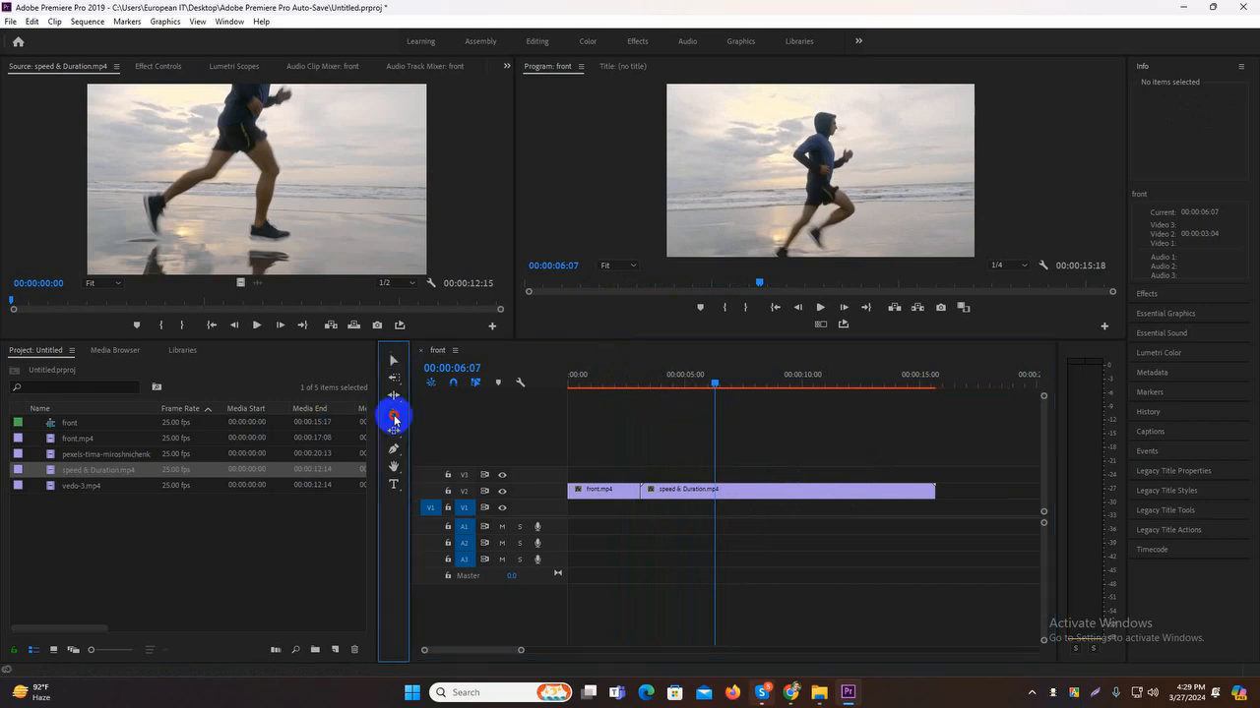
{"action": "left_click", "coordinate": [719, 491]}
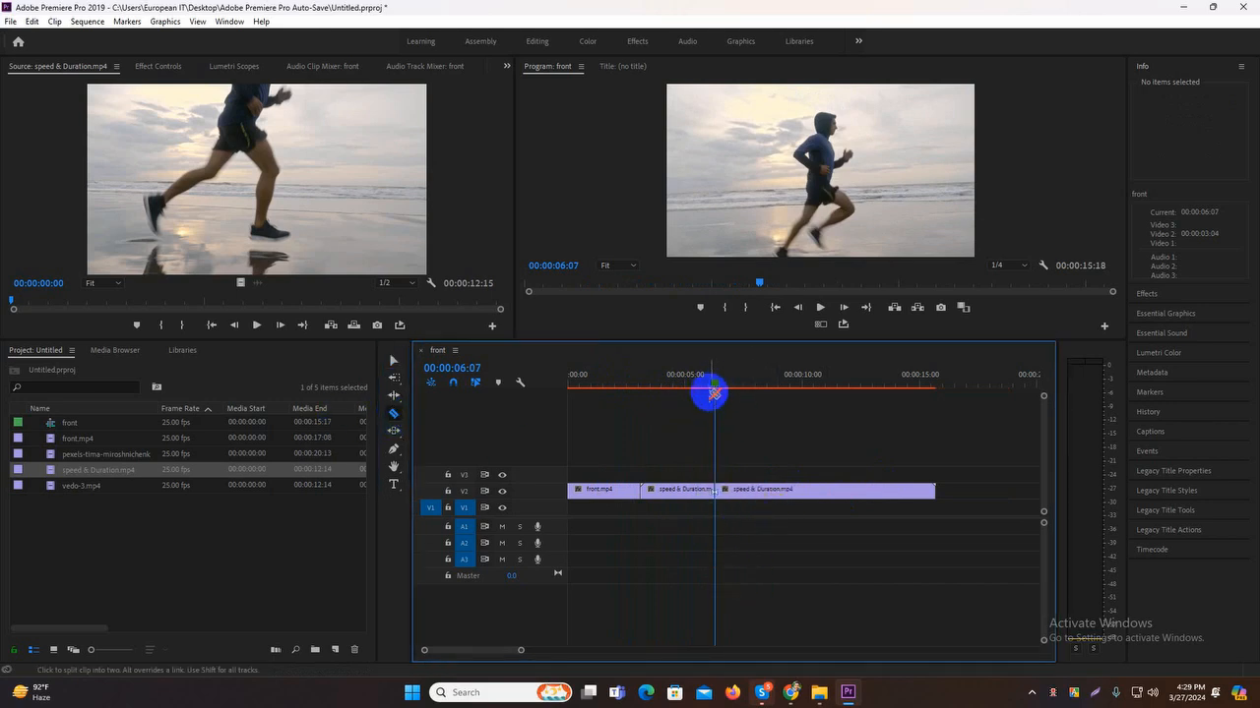
{"action": "left_click", "coordinate": [393, 360]}
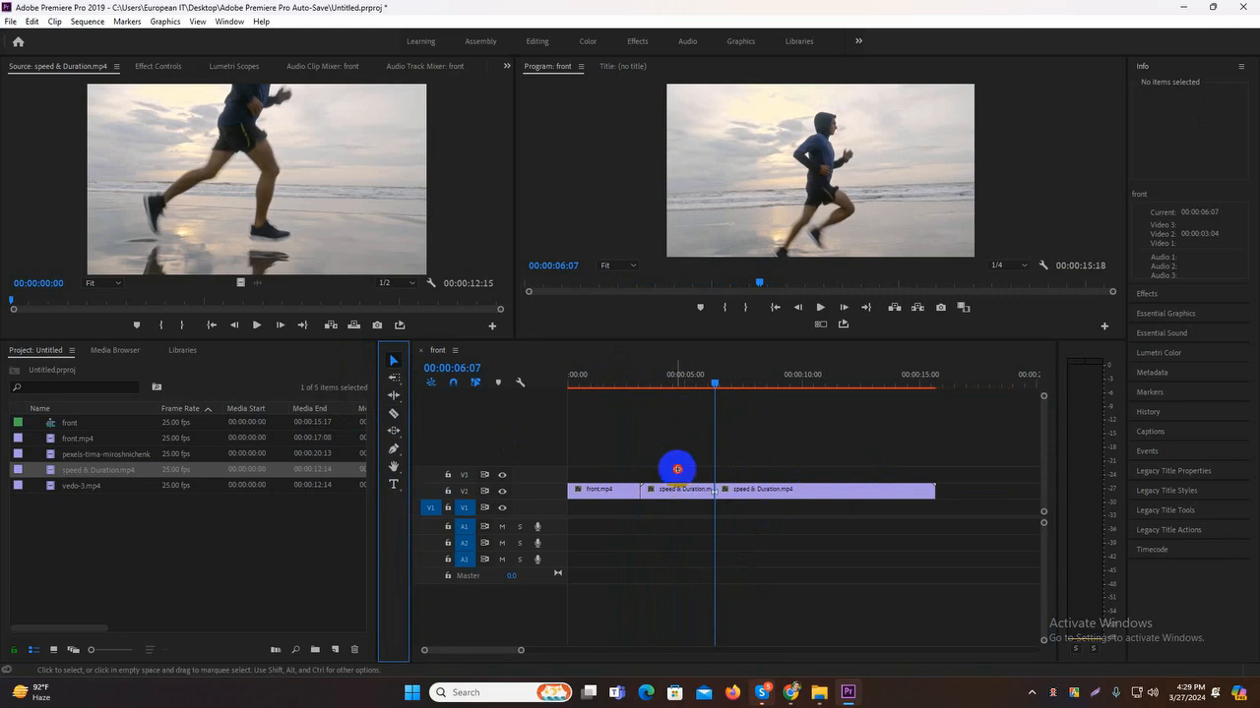
- Delete the first speed & Duration.mp4 piece and close the gap between the remaining clips
{"action": "left_click", "coordinate": [681, 490]}
{"action": "key", "text": "Delete"}
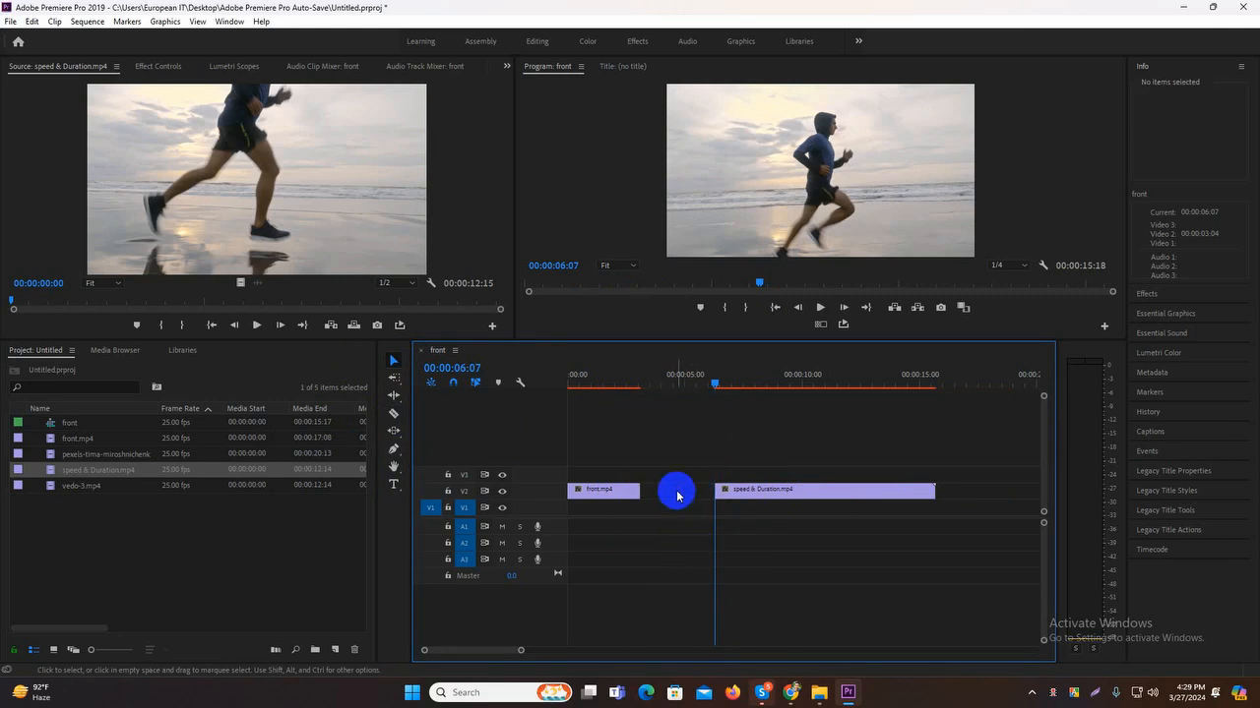
{"action": "left_click", "coordinate": [678, 495]}
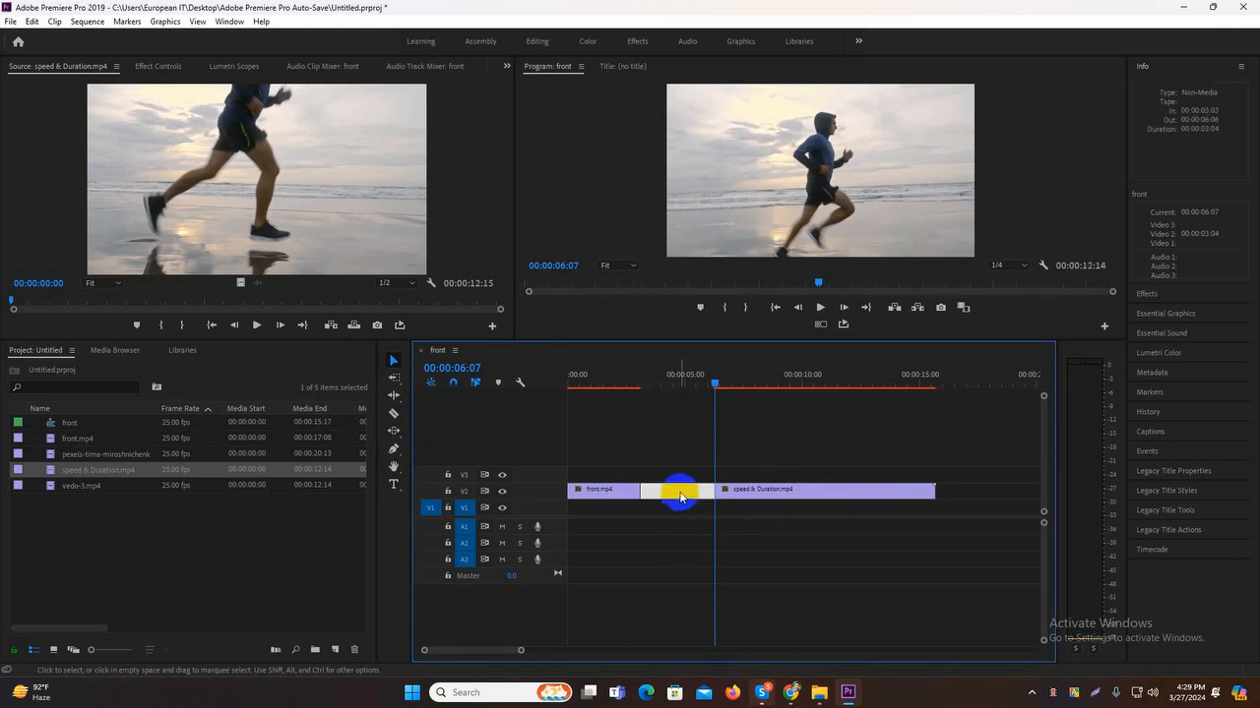
{"action": "key", "text": "Delete"}
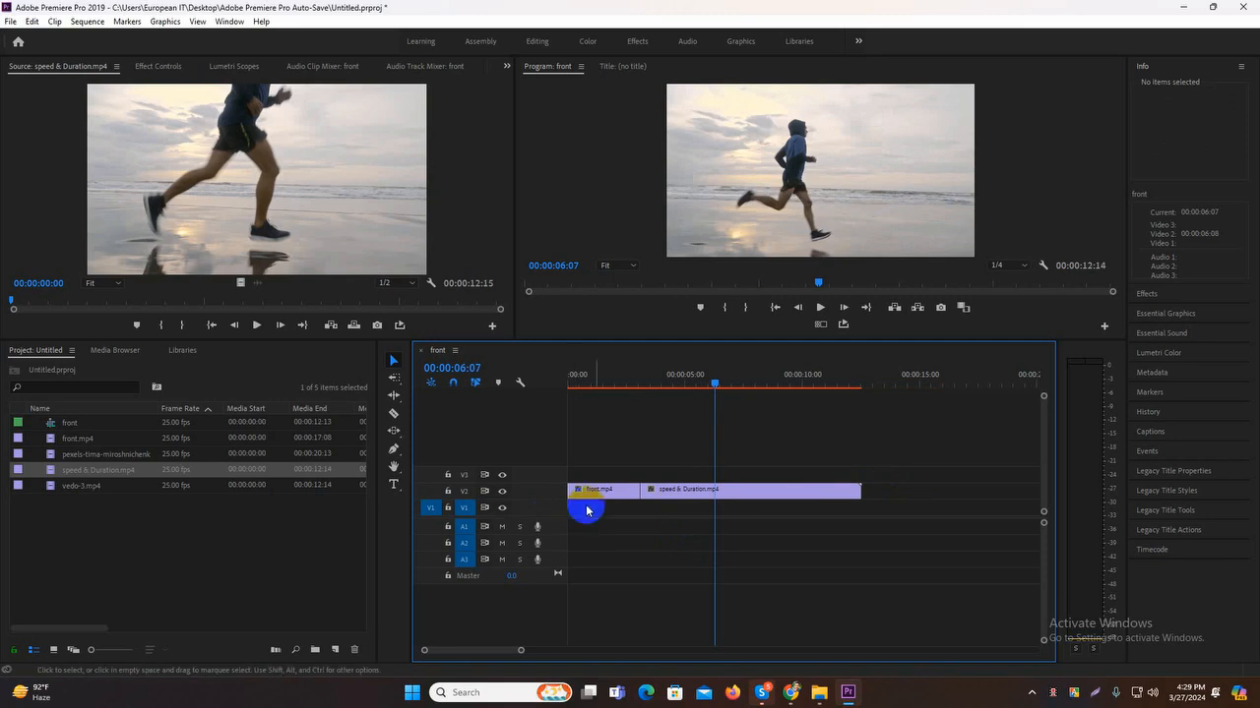
- Split the remaining speed & Duration.mp4 clip at 00:00:07:00 with the Razor tool
{"action": "mouse_move", "coordinate": [715, 384]}
{"action": "left_mouse_down"}
{"action": "mouse_move", "coordinate": [619, 387]}
{"action": "mouse_move", "coordinate": [754, 399]}
{"action": "mouse_move", "coordinate": [615, 398]}
{"action": "mouse_move", "coordinate": [719, 397]}
{"action": "mouse_move", "coordinate": [637, 401]}
{"action": "mouse_move", "coordinate": [703, 388]}
{"action": "mouse_move", "coordinate": [735, 424]}
{"action": "mouse_move", "coordinate": [706, 383]}
{"action": "mouse_move", "coordinate": [726, 385]}
{"action": "mouse_move", "coordinate": [695, 410]}
{"action": "mouse_move", "coordinate": [738, 400]}
{"action": "mouse_move", "coordinate": [732, 383]}
{"action": "left_mouse_up"}
{"action": "left_click", "coordinate": [395, 415]}
{"action": "left_click", "coordinate": [744, 490]}
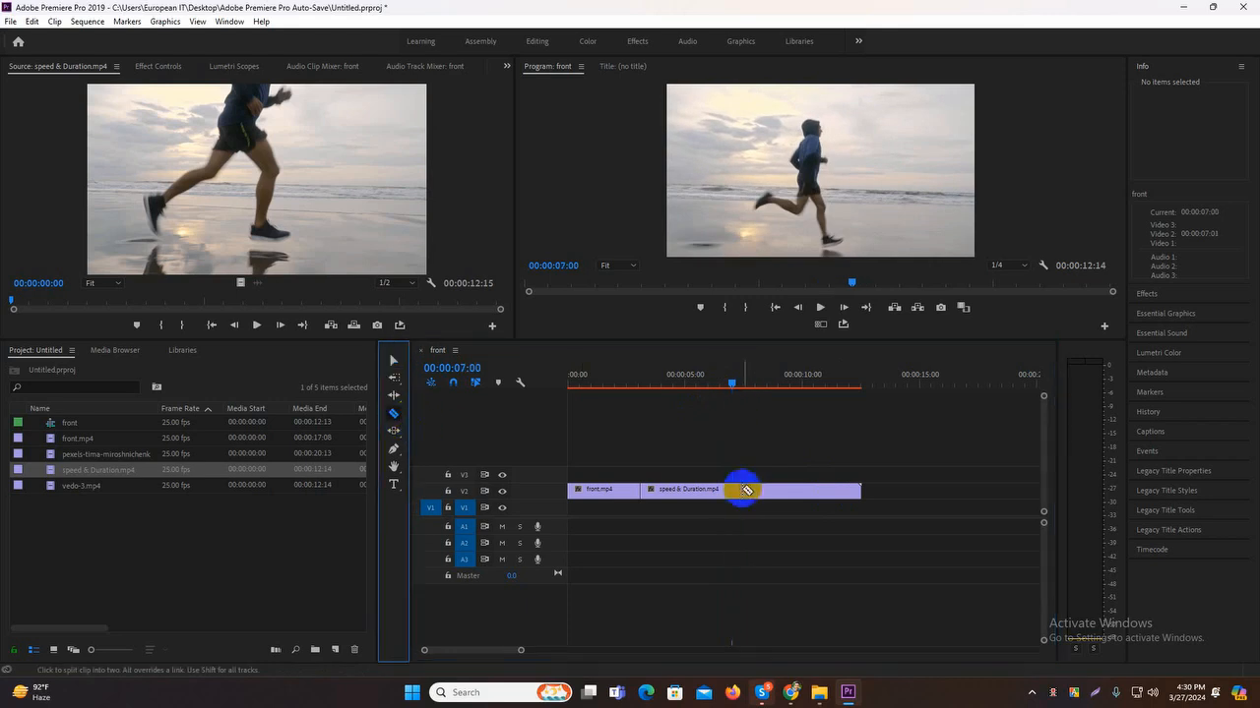
{"action": "left_click", "coordinate": [395, 361]}
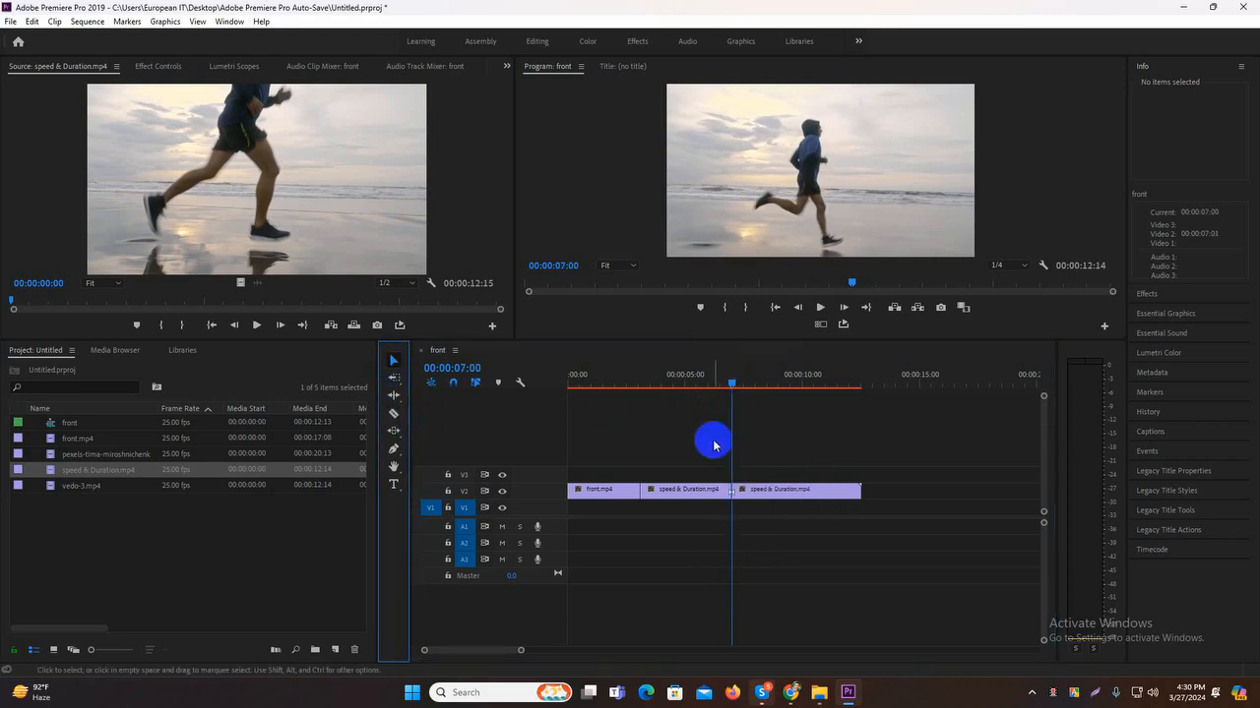
- Move the last speed & Duration.mp4 piece to the start of track V1, and park the playhead at 00:00:03:01
{"action": "left_click", "coordinate": [780, 492]}
{"action": "left_click_drag", "start_coordinate": [781, 492], "coordinate": [621, 524]}
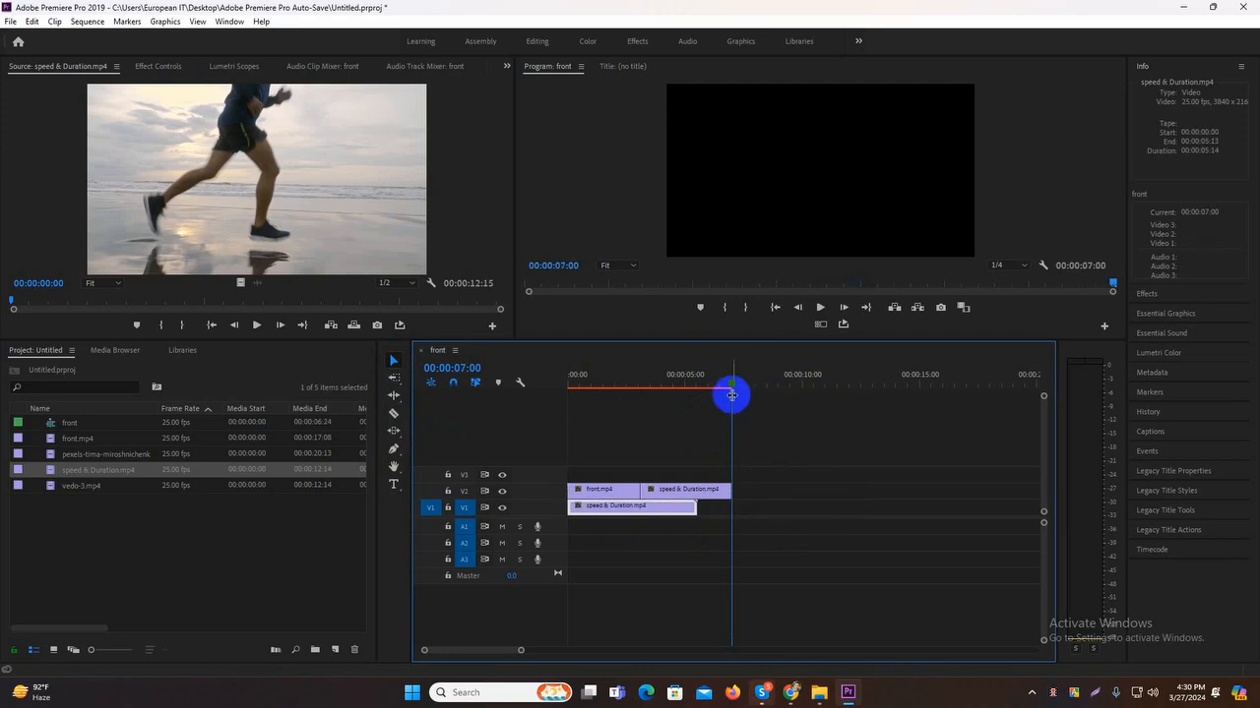
{"action": "left_click_drag", "start_coordinate": [736, 393], "coordinate": [638, 395]}
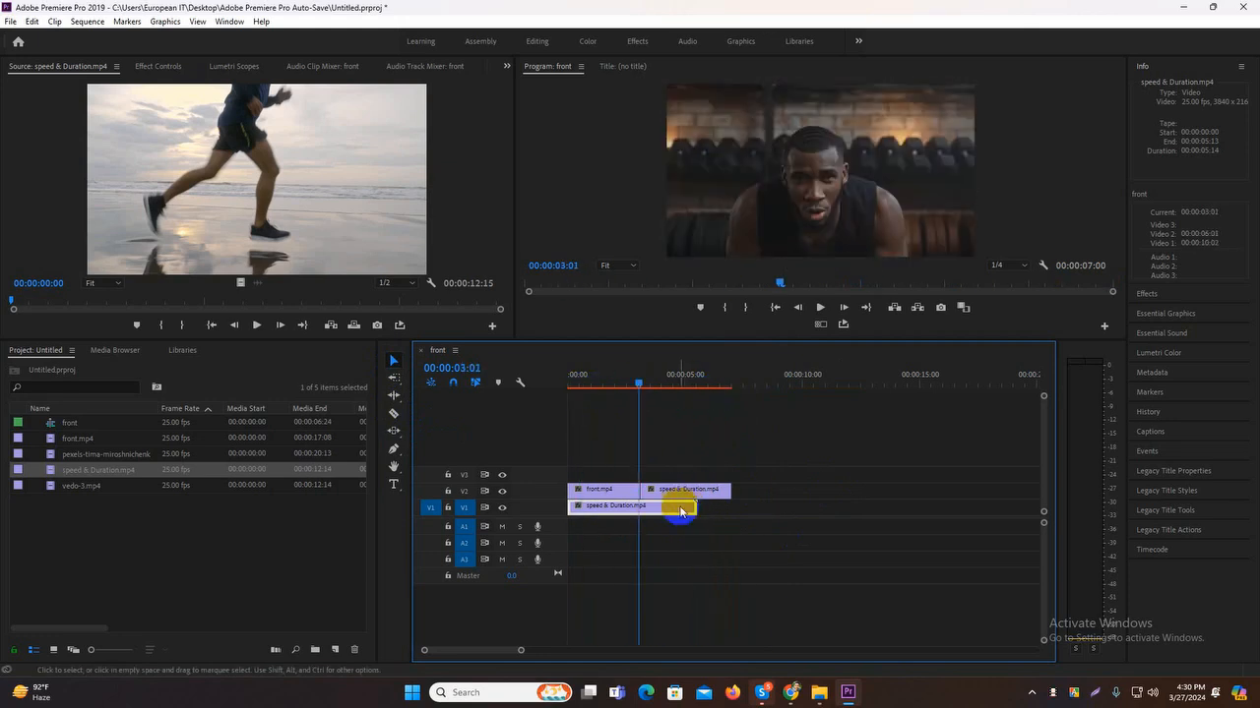
{"action": "left_click", "coordinate": [745, 497]}
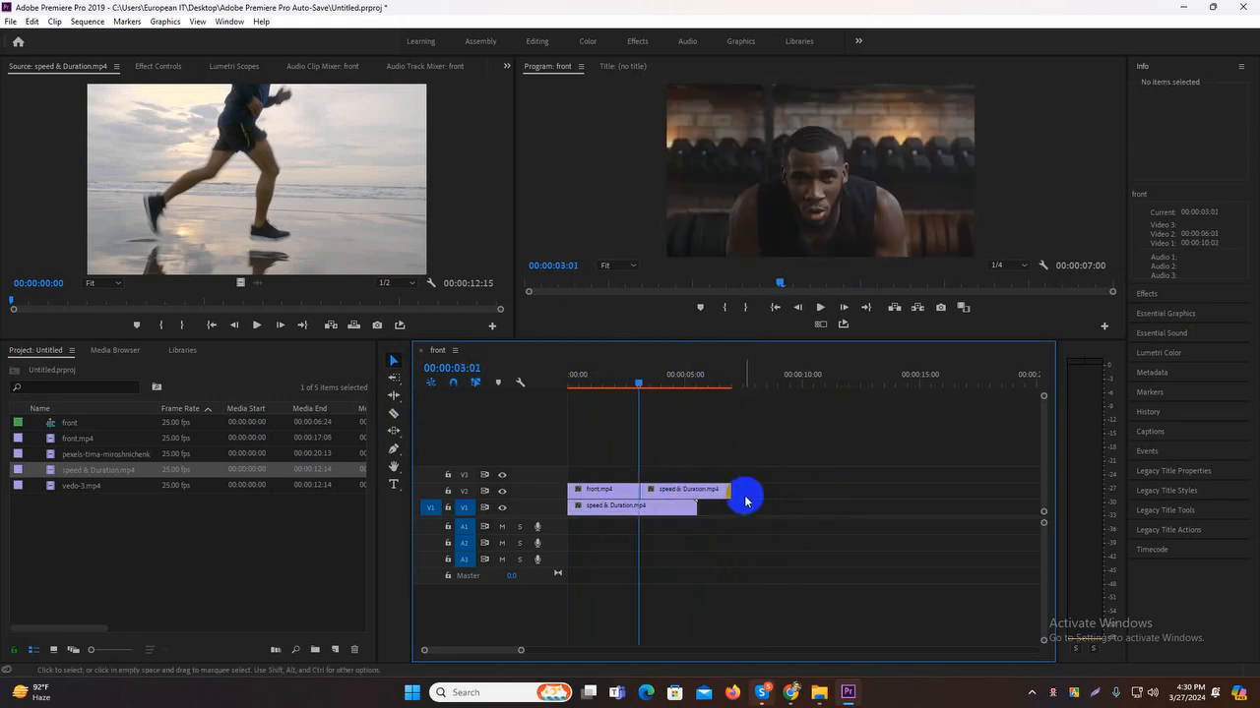
- Duplicate front.mp4 from V2 onto the start of track V3
{"action": "left_click", "coordinate": [600, 489]}
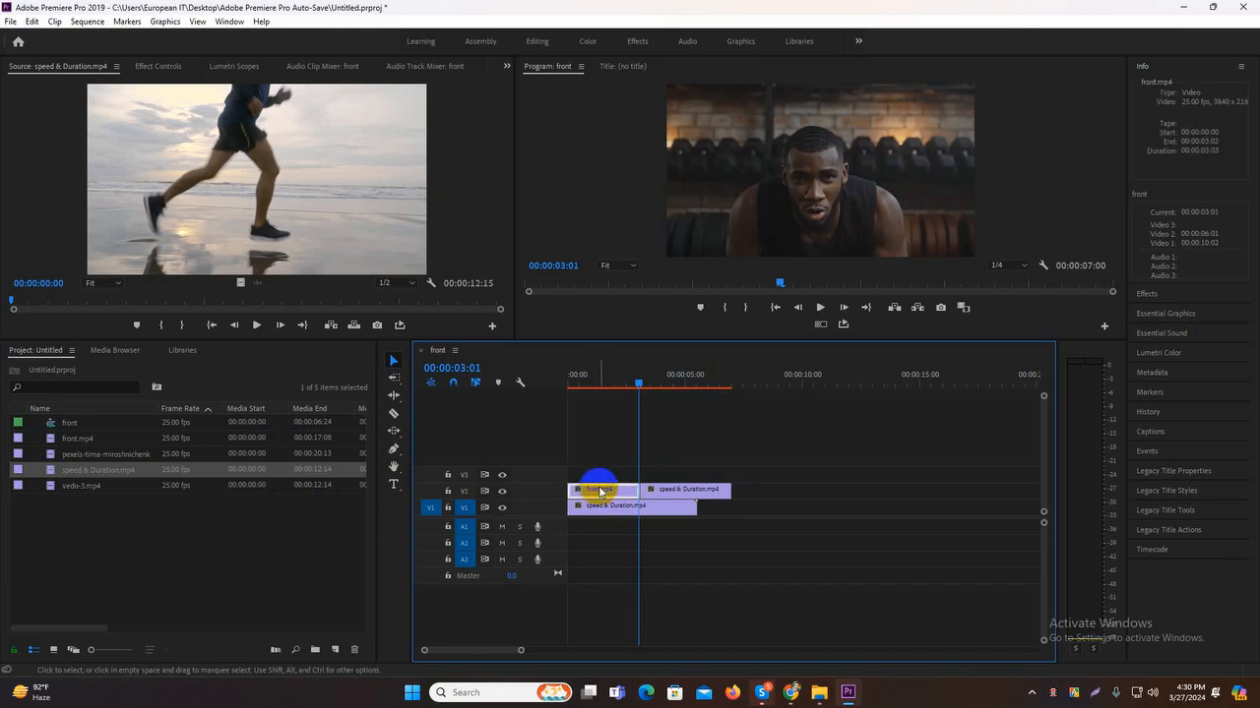
{"action": "left_click_drag", "start_coordinate": [600, 490], "coordinate": [602, 474]}
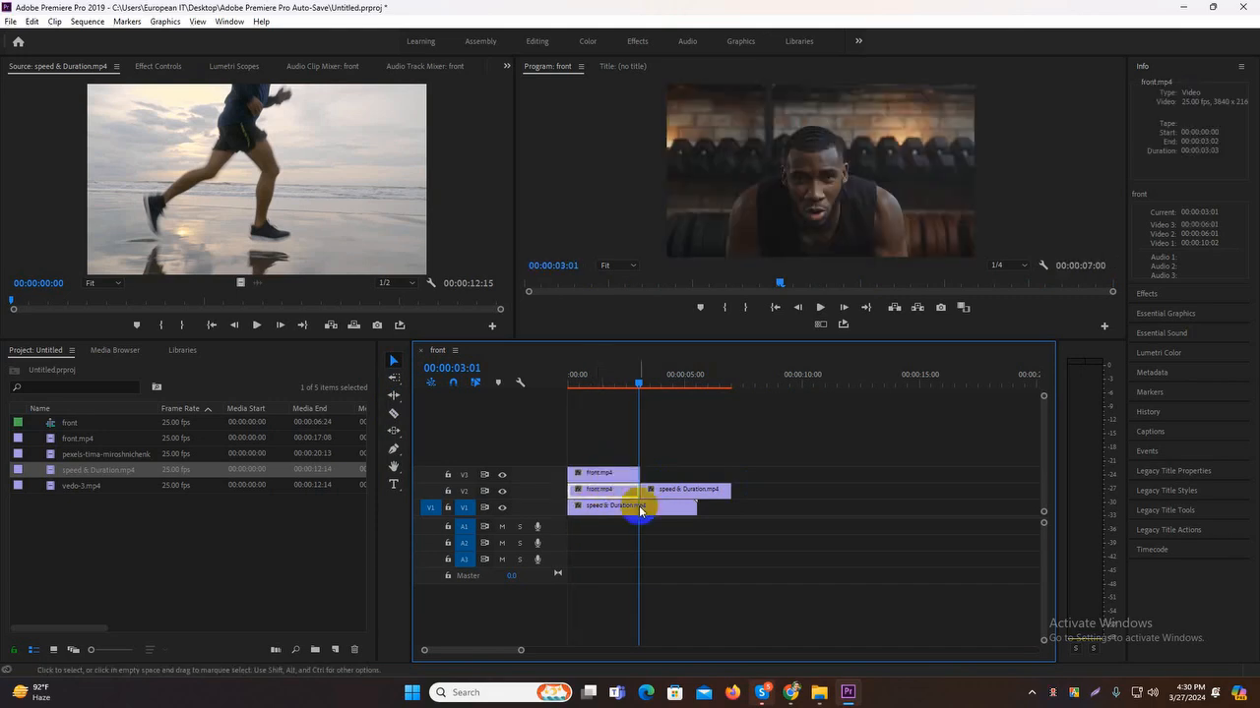
{"action": "left_click", "coordinate": [816, 478]}
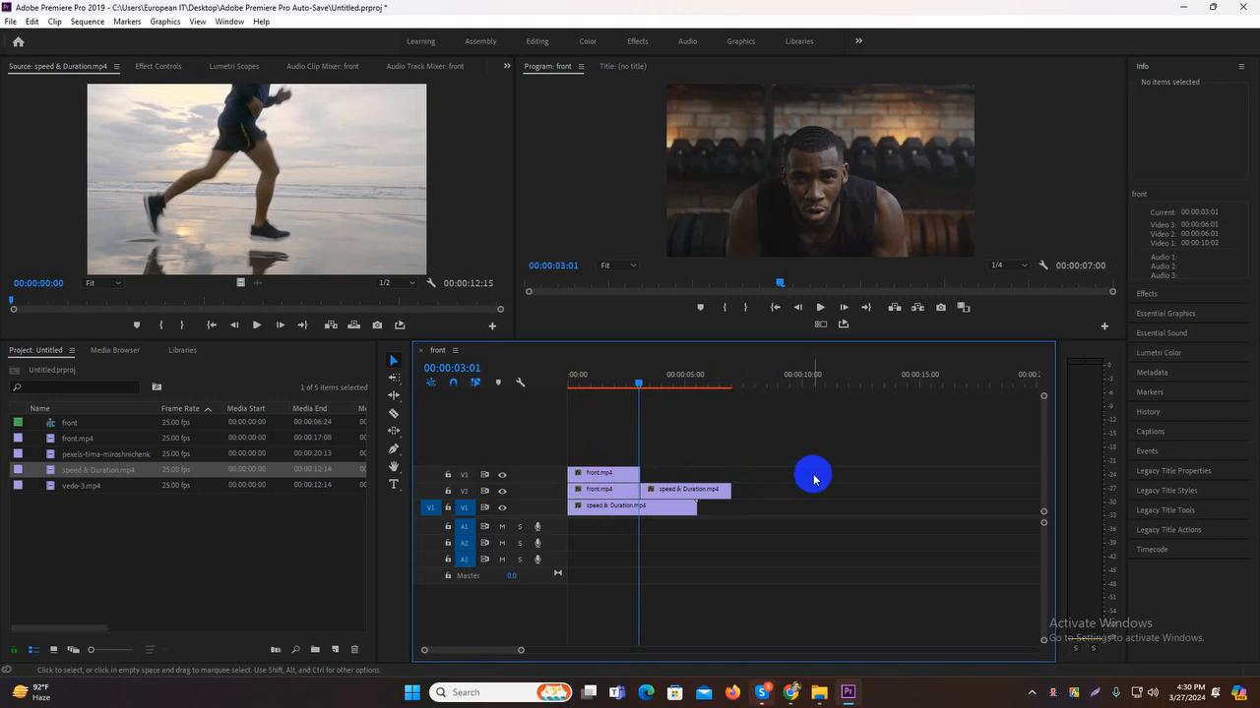
- Park the playhead at 00:00:01:00, try one Razor cut through the clips on all three video tracks, and undo the cut
{"action": "left_click_drag", "start_coordinate": [641, 385], "coordinate": [593, 459]}
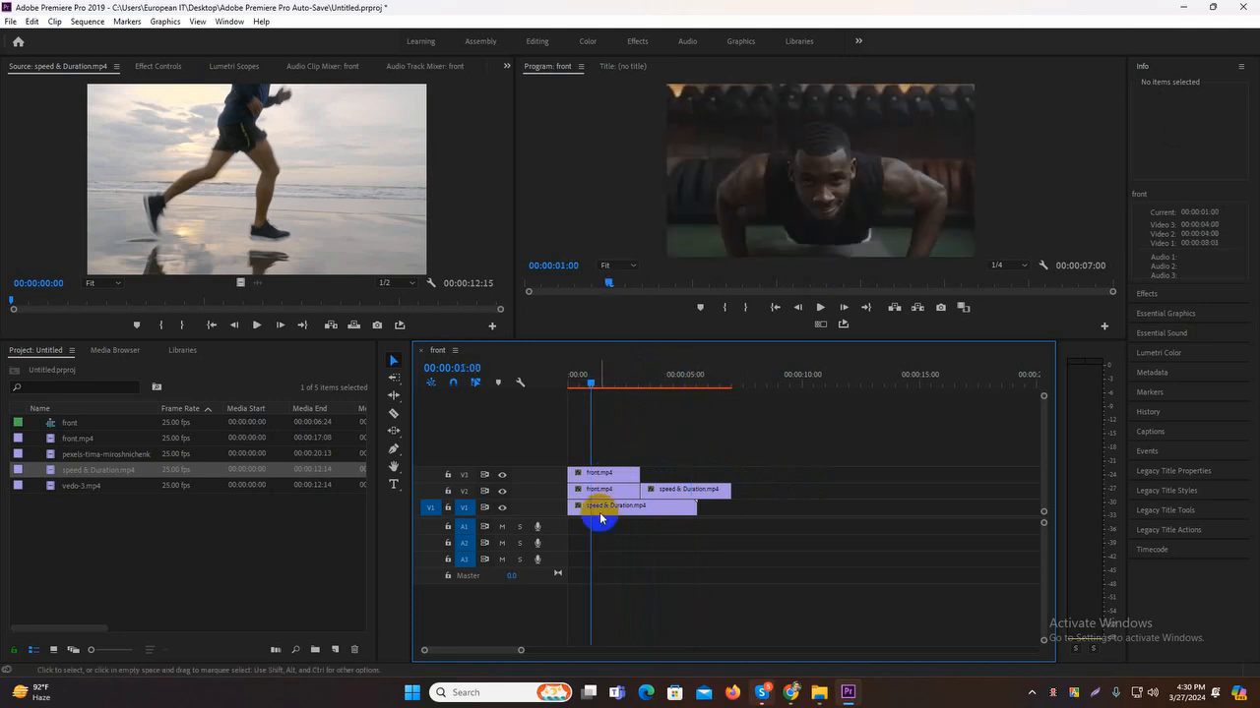
{"action": "left_click", "coordinate": [393, 414]}
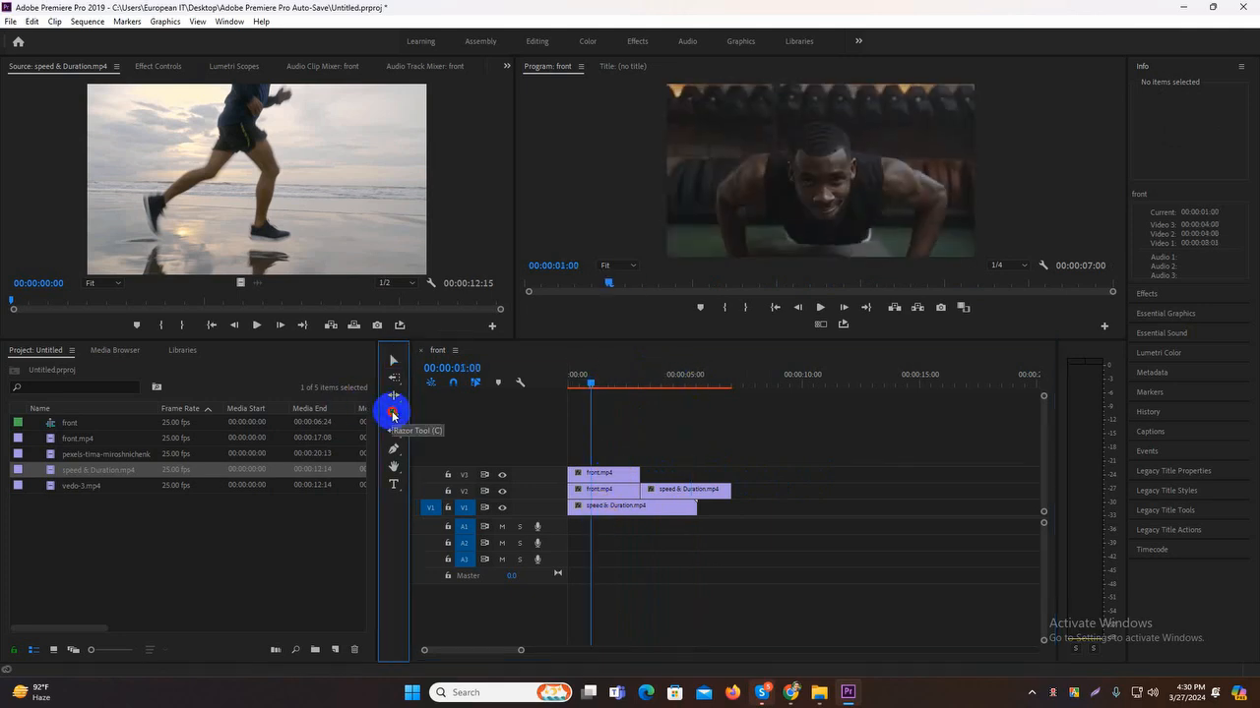
{"action": "left_click", "coordinate": [606, 477], "text": "shift"}
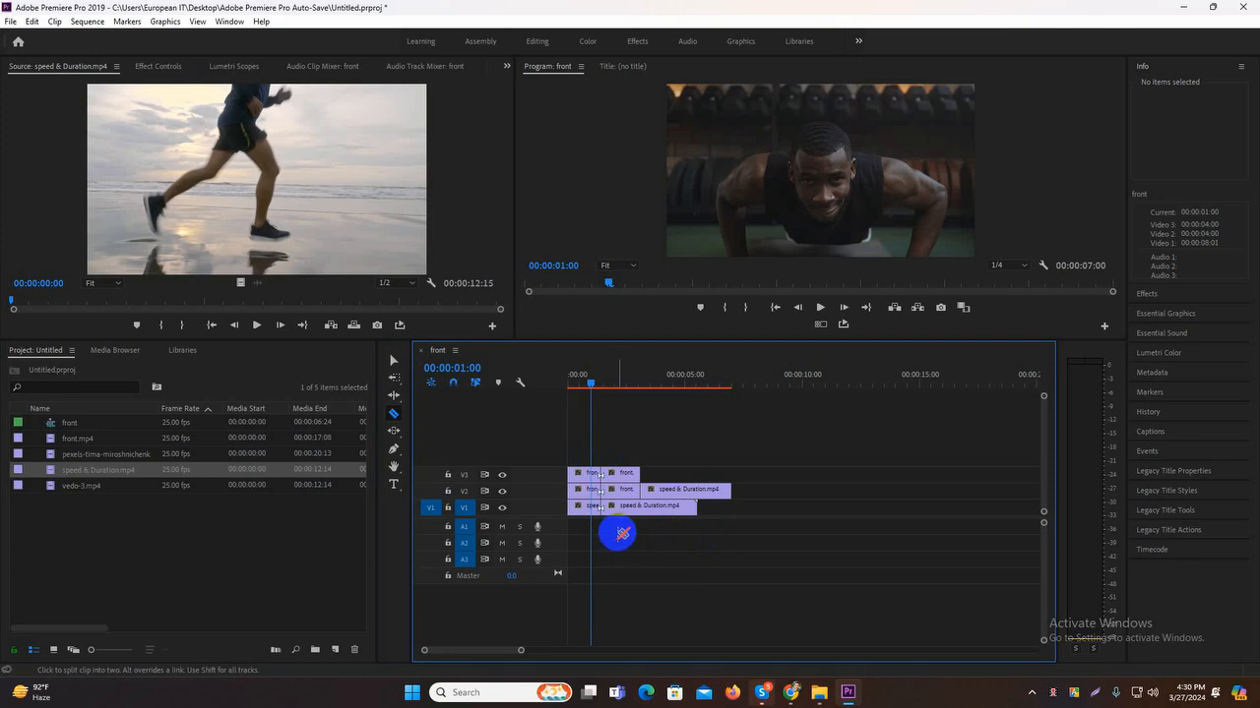
{"action": "key", "text": "ctrl+z"}
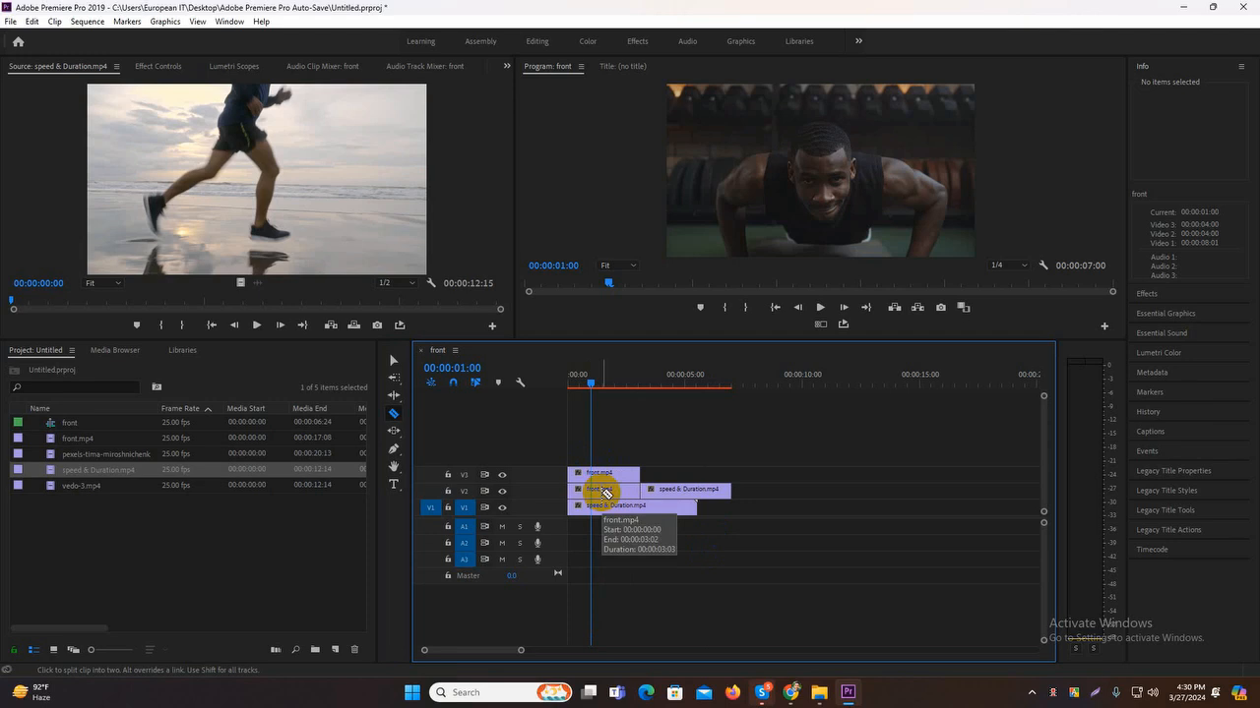
- Split the front.mp4 clips on V2 and V3 and speed & Duration.mp4 on V1 individually with the Razor tool
{"action": "left_click", "coordinate": [606, 491]}
{"action": "left_click", "coordinate": [608, 473]}
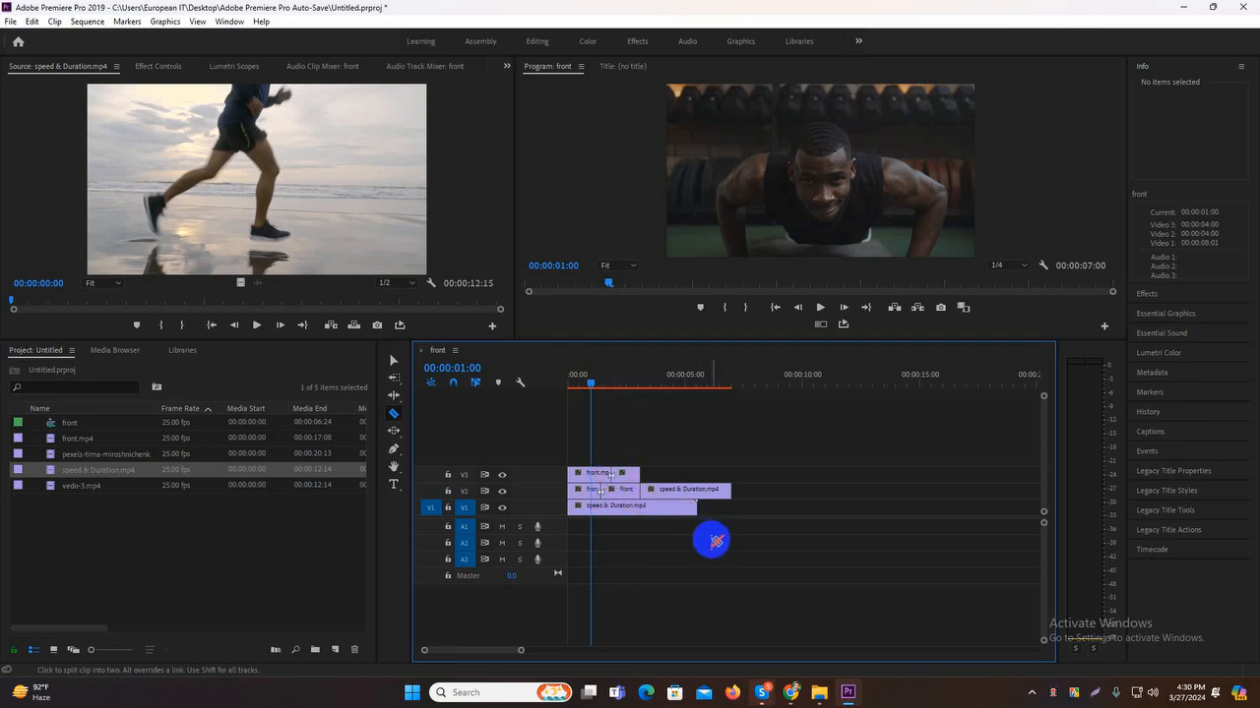
{"action": "left_click", "coordinate": [608, 506]}
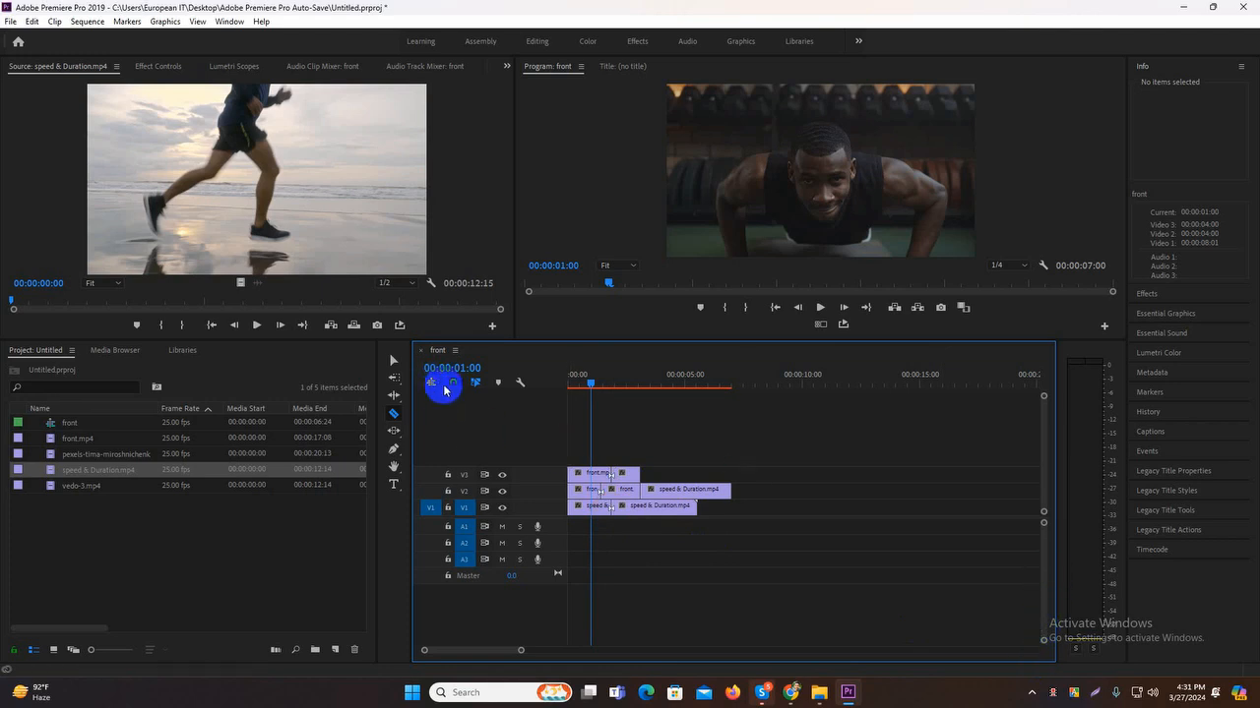
- Delete the two speed & Duration.mp4 pieces from track V1 with the Selection tool
{"action": "left_click", "coordinate": [394, 360]}
{"action": "left_click", "coordinate": [667, 517]}
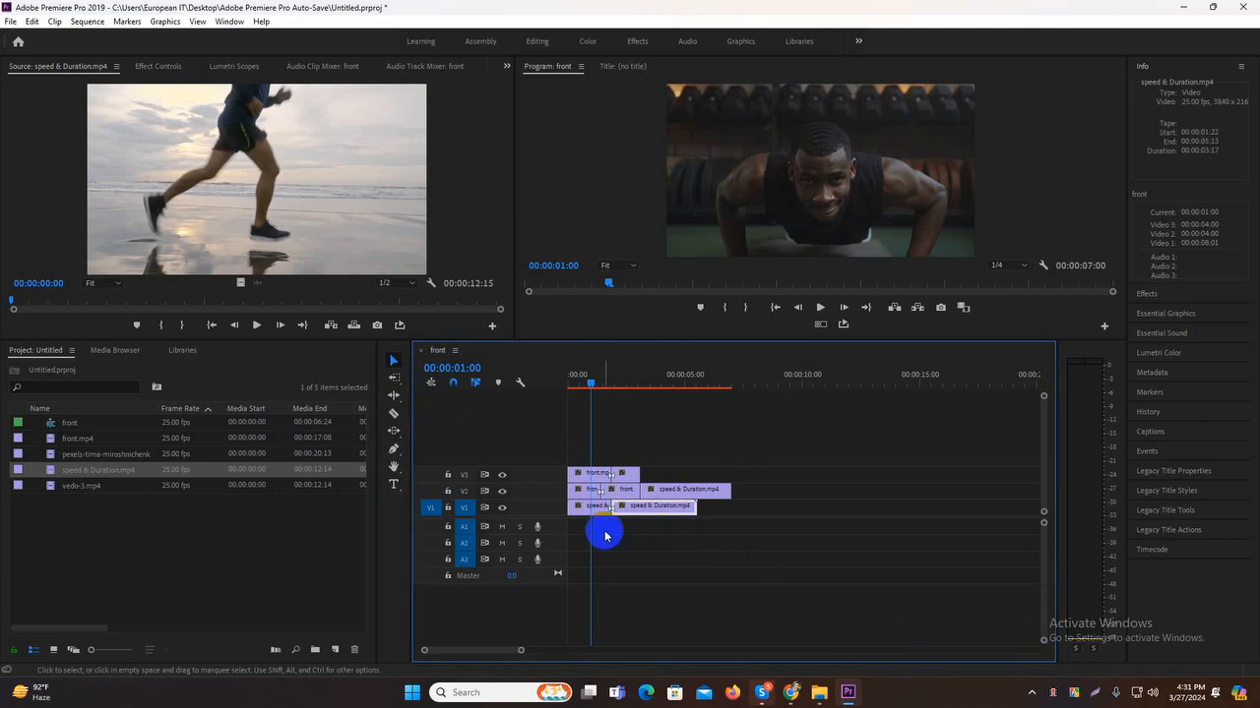
{"action": "left_click_drag", "start_coordinate": [613, 510], "coordinate": [640, 510]}
{"action": "key", "text": "Delete"}
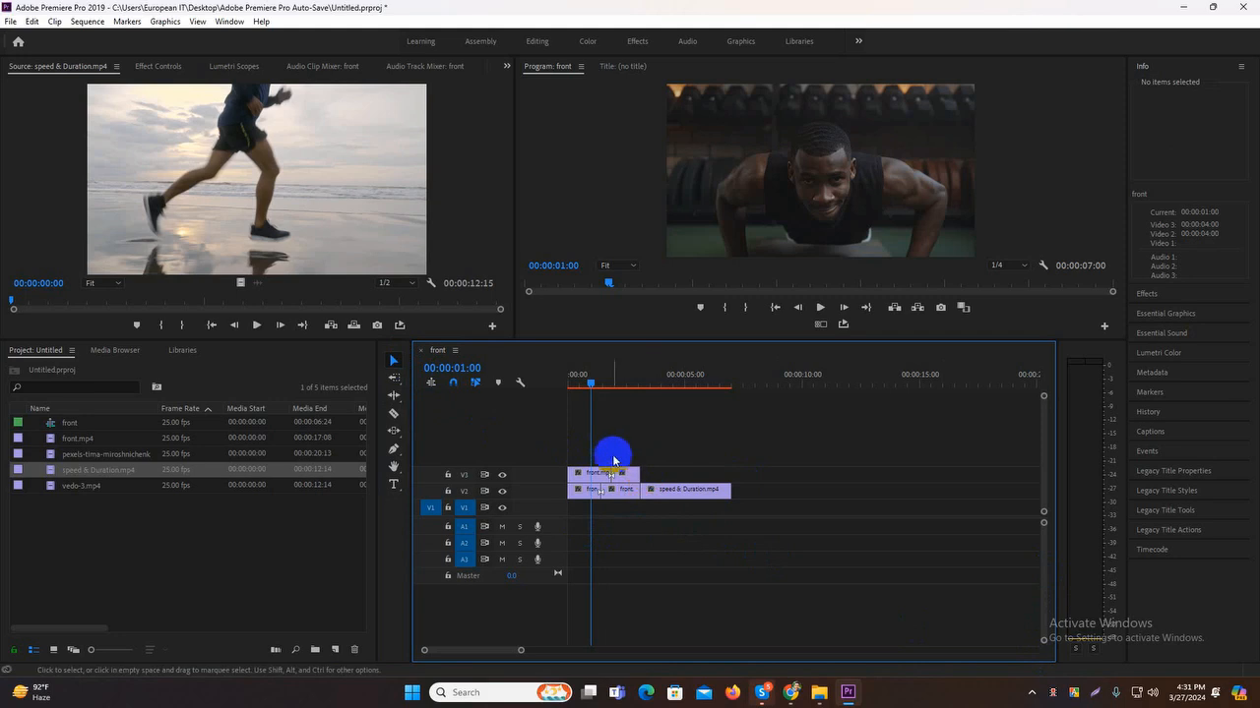
- Delete both front.mp4 pieces from track V3, and ripple delete the second front.mp4 piece on V2
{"action": "left_click_drag", "start_coordinate": [579, 459], "coordinate": [638, 481]}
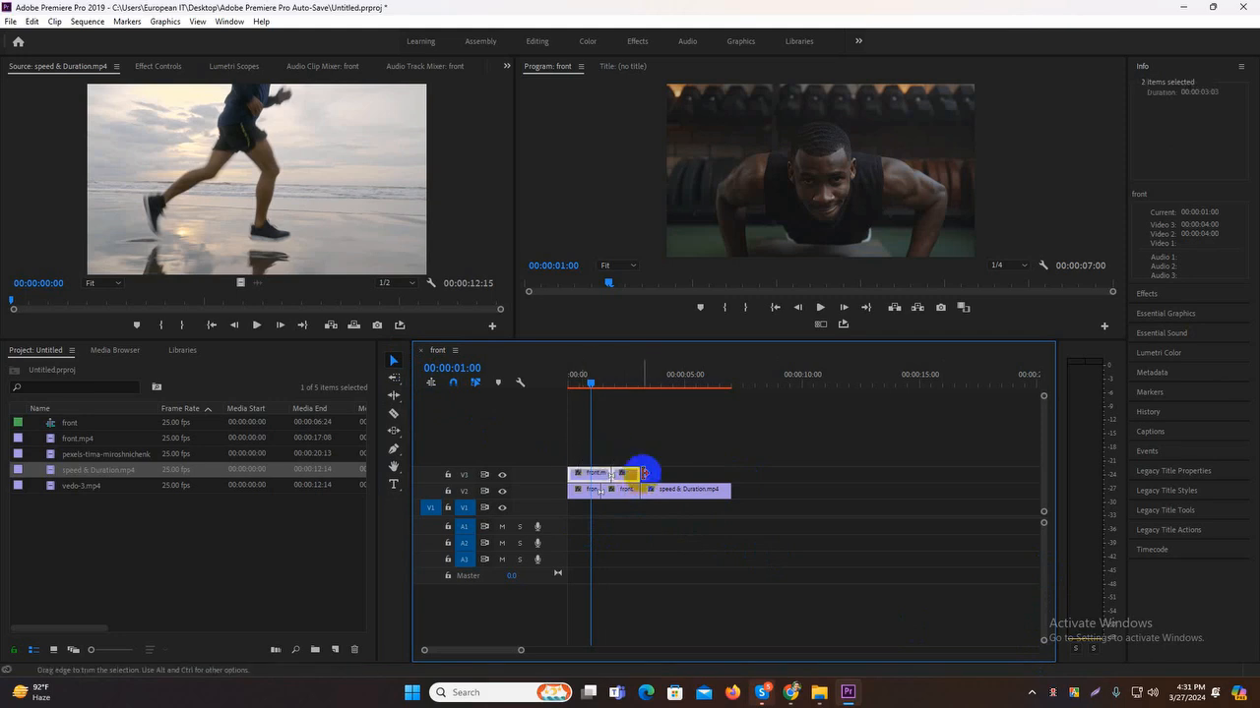
{"action": "key", "text": "Delete"}
{"action": "left_click", "coordinate": [626, 494]}
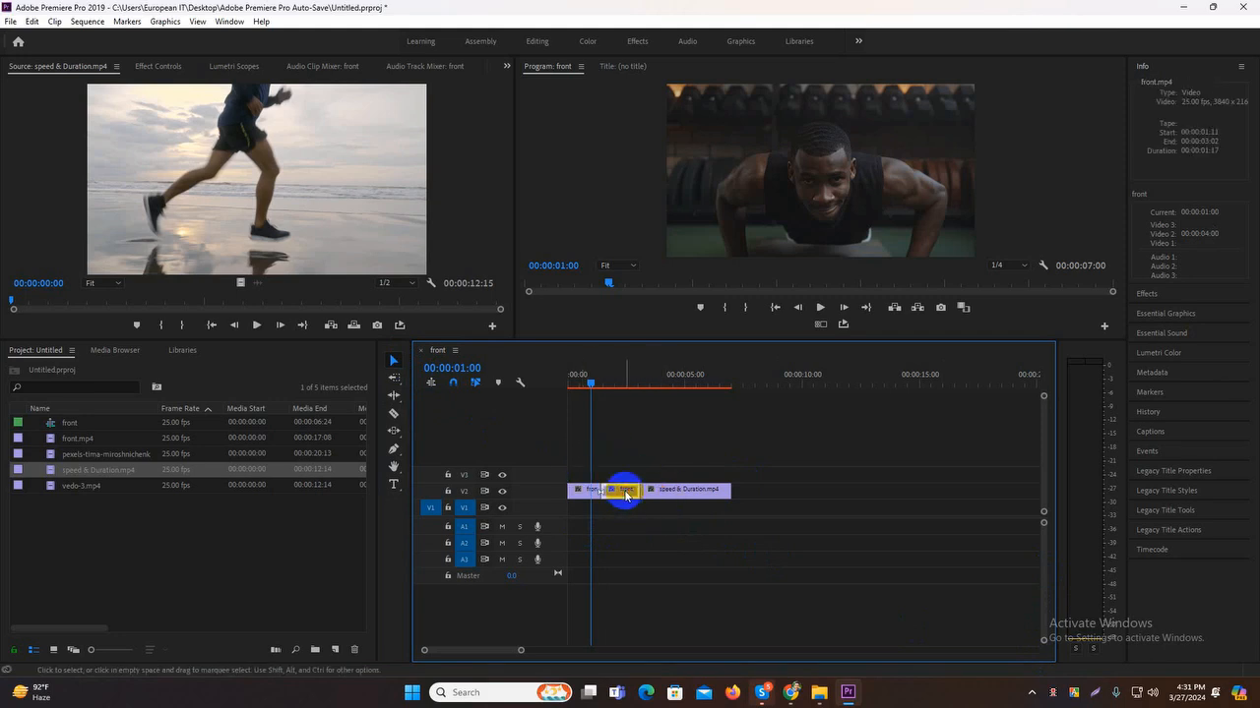
{"action": "key", "text": "shift+Delete"}
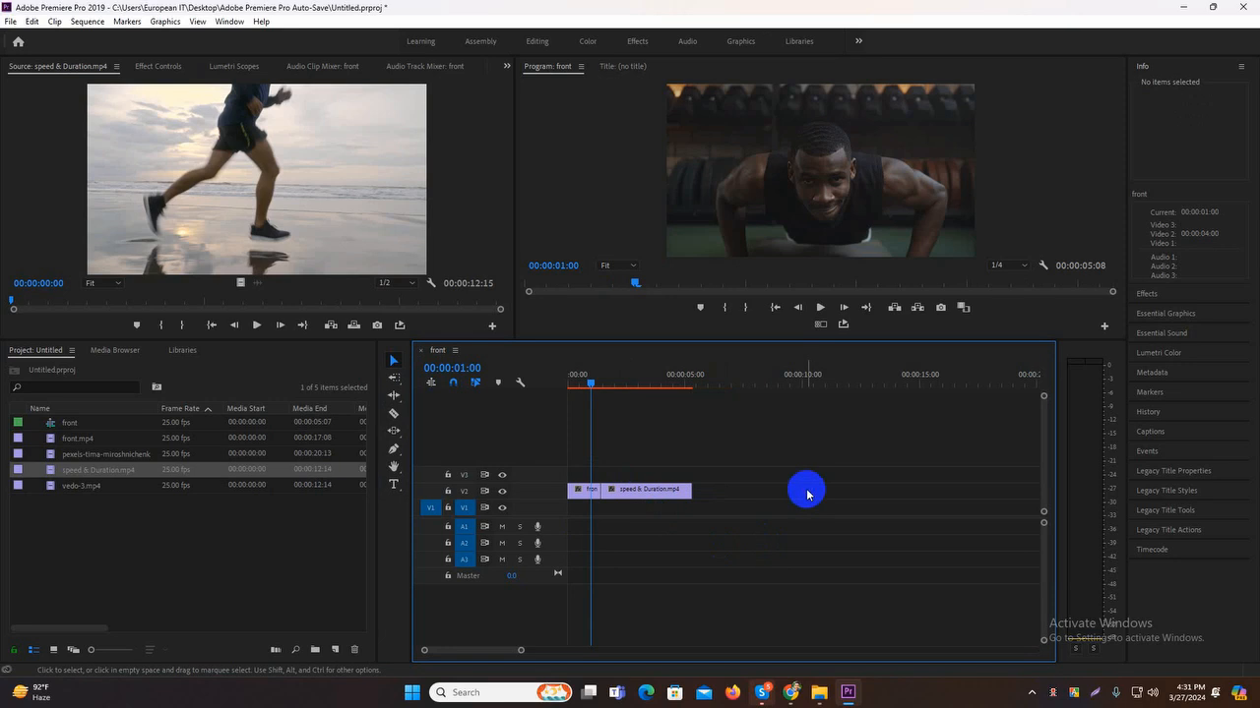
- Try two Razor cuts in front.mp4 on V2, the first at 00:00:00:15, and undo both cuts
{"action": "left_click_drag", "start_coordinate": [595, 384], "coordinate": [578, 386]}
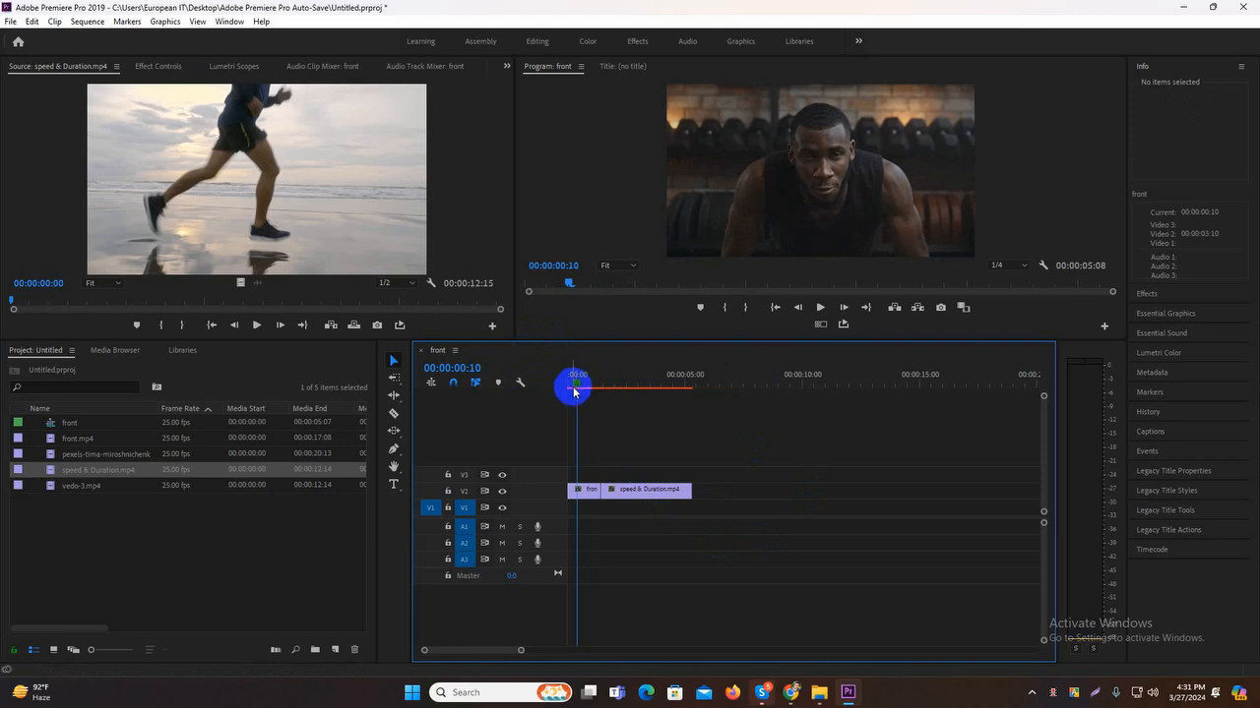
{"action": "left_click_drag", "start_coordinate": [522, 655], "coordinate": [478, 654]}
{"action": "mouse_move", "coordinate": [619, 375]}
{"action": "left_mouse_down"}
{"action": "mouse_move", "coordinate": [548, 385]}
{"action": "mouse_move", "coordinate": [611, 399]}
{"action": "left_mouse_up"}
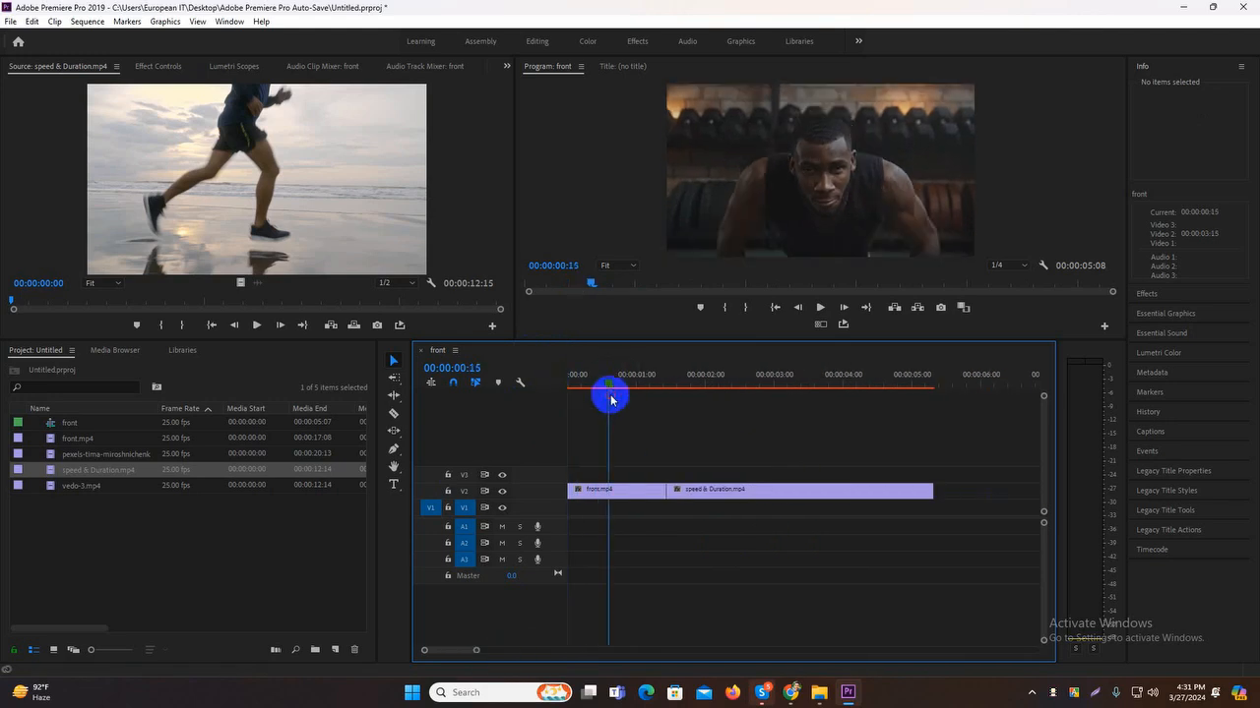
{"action": "left_click", "coordinate": [393, 413]}
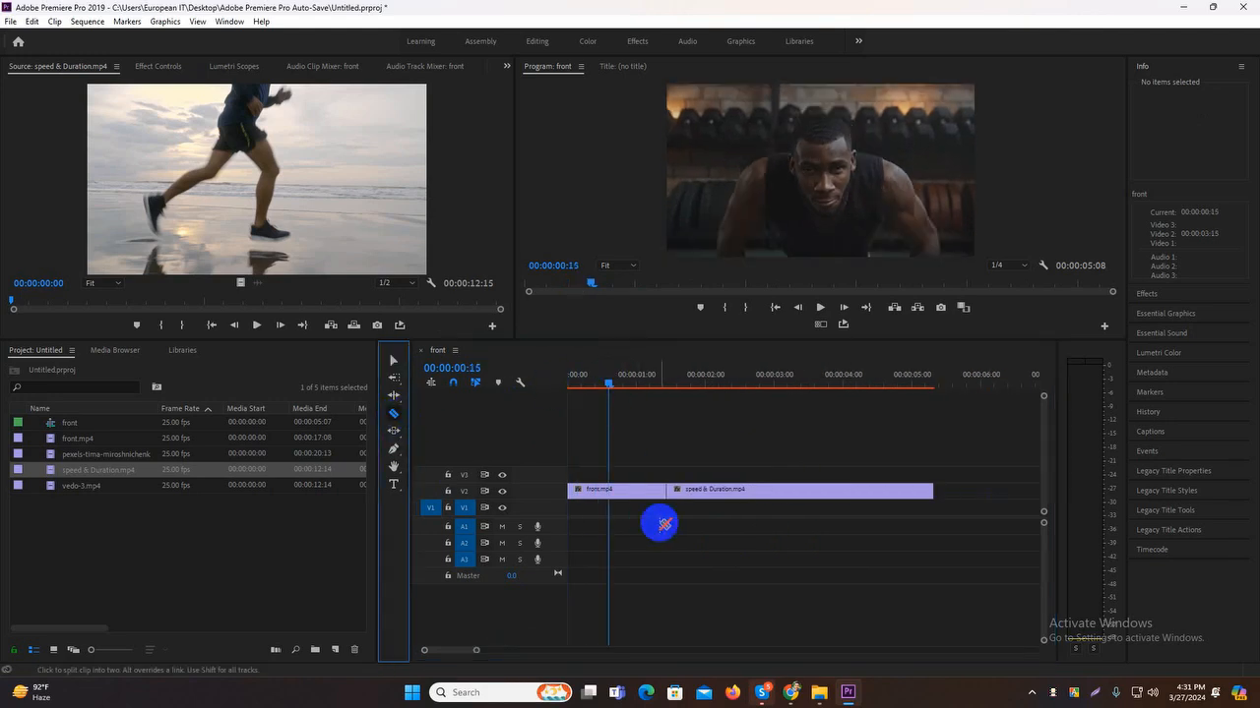
{"action": "left_click", "coordinate": [609, 491]}
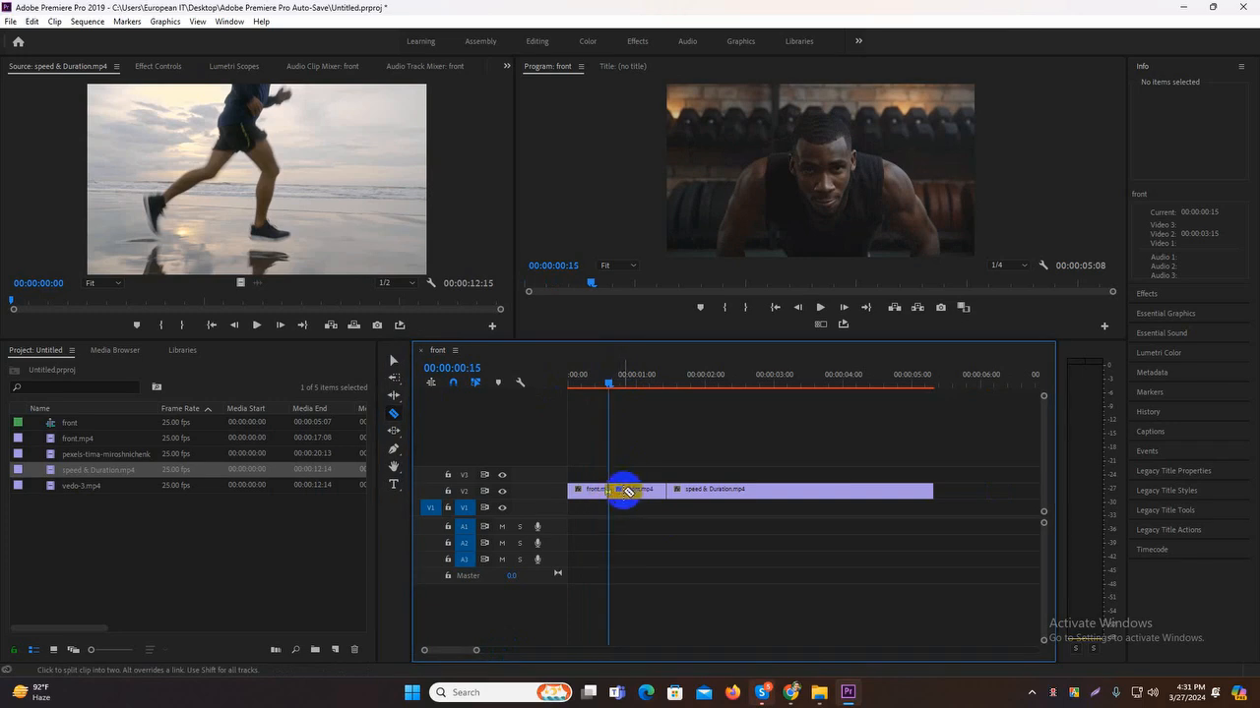
{"action": "left_click", "coordinate": [626, 490]}
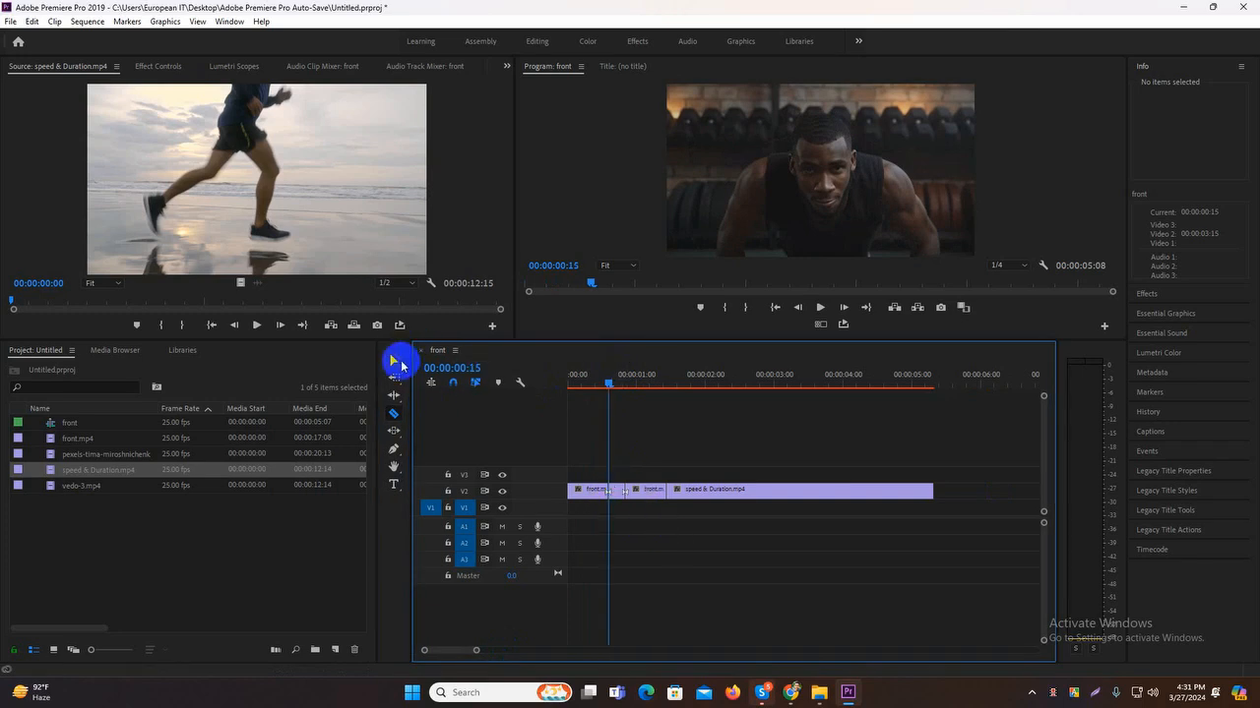
{"action": "left_click", "coordinate": [394, 360]}
{"action": "left_click", "coordinate": [619, 441]}
{"action": "mouse_move", "coordinate": [611, 386]}
{"action": "left_mouse_down"}
{"action": "mouse_move", "coordinate": [567, 397]}
{"action": "mouse_move", "coordinate": [617, 404]}
{"action": "mouse_move", "coordinate": [597, 394]}
{"action": "left_mouse_up"}
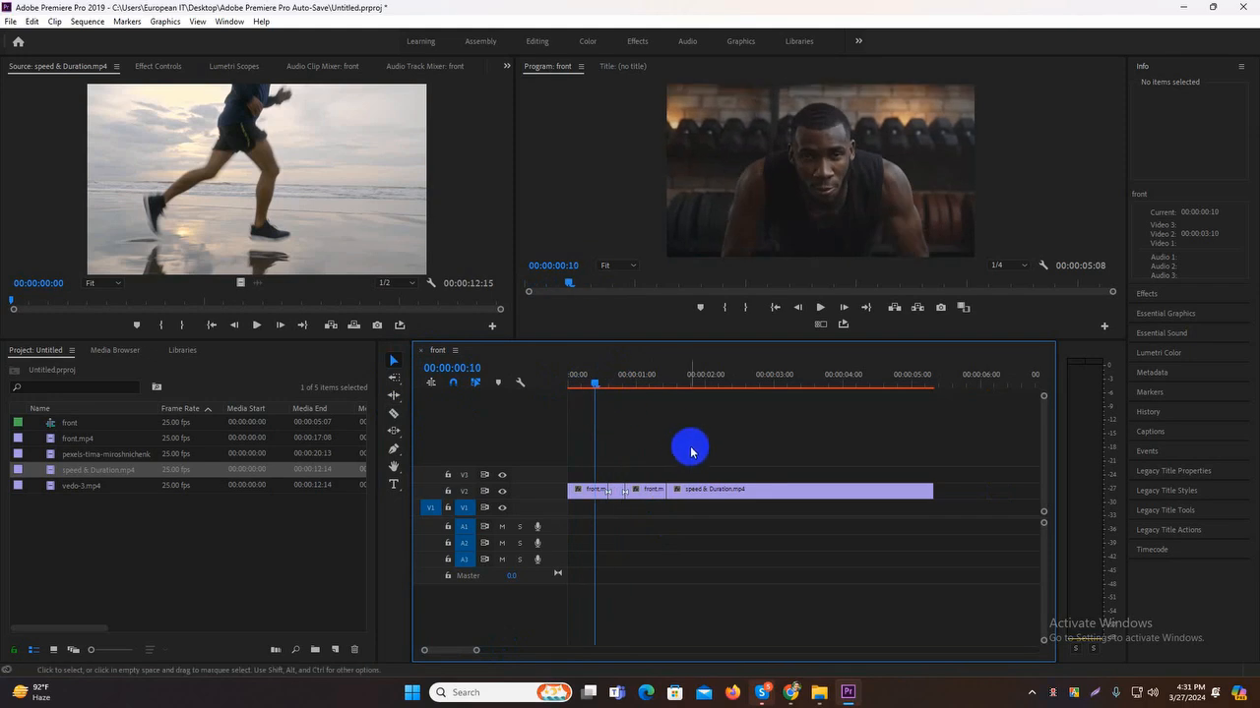
{"action": "key", "text": "ctrl+z"}
{"action": "key", "text": "ctrl+z"}
- Split front.mp4 on V2 with the Razor tool at about 00:00:00:16 and 00:00:00:22 to isolate a short middle piece
{"action": "left_click", "coordinate": [638, 492]}
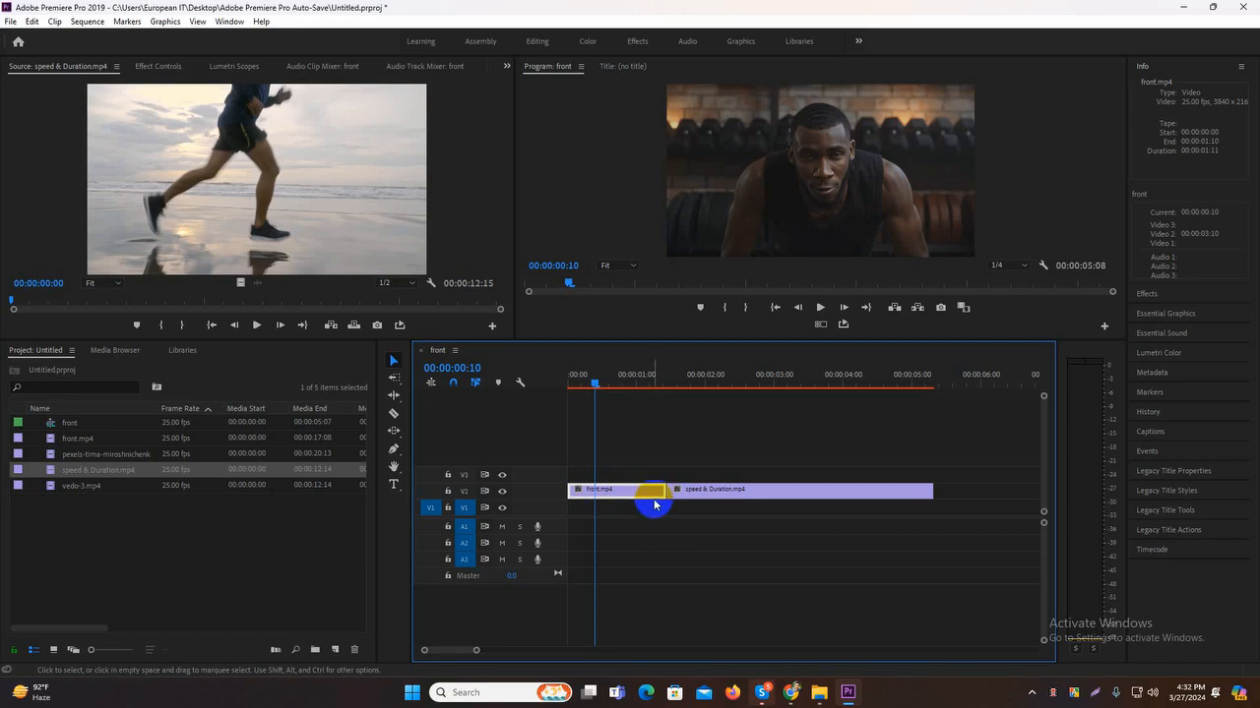
{"action": "left_click", "coordinate": [393, 413]}
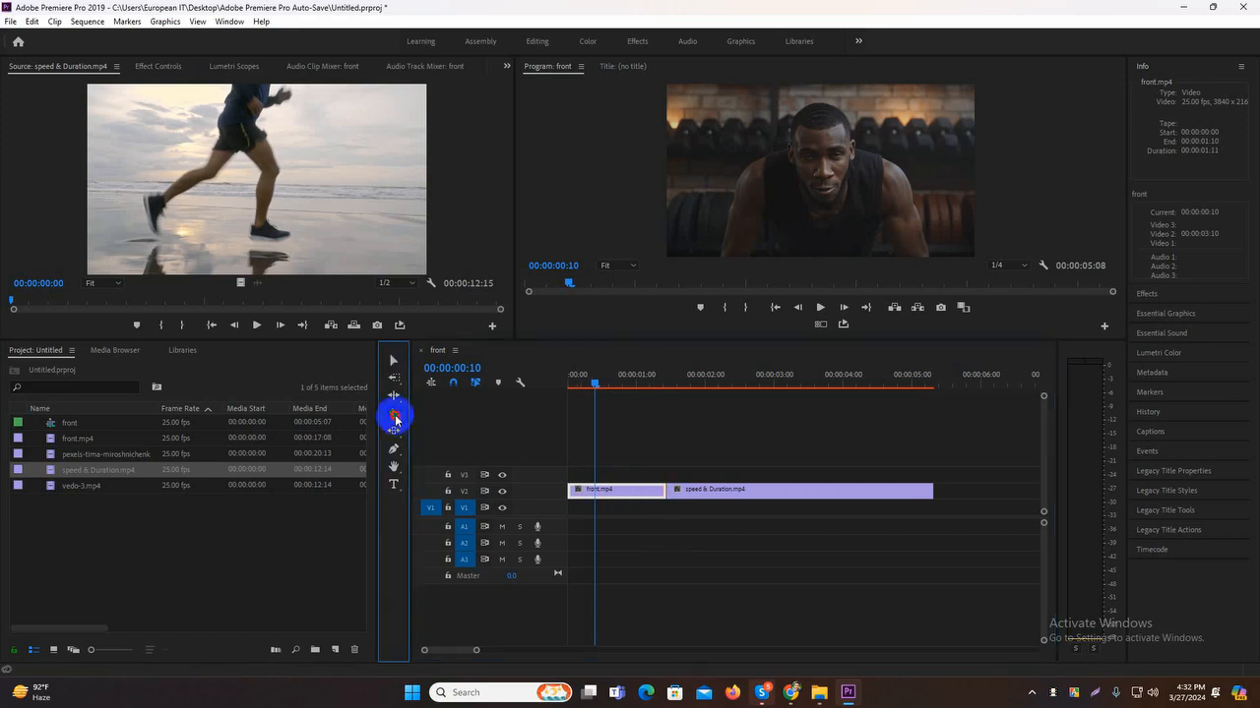
{"action": "left_click", "coordinate": [616, 491]}
{"action": "left_click", "coordinate": [628, 491]}
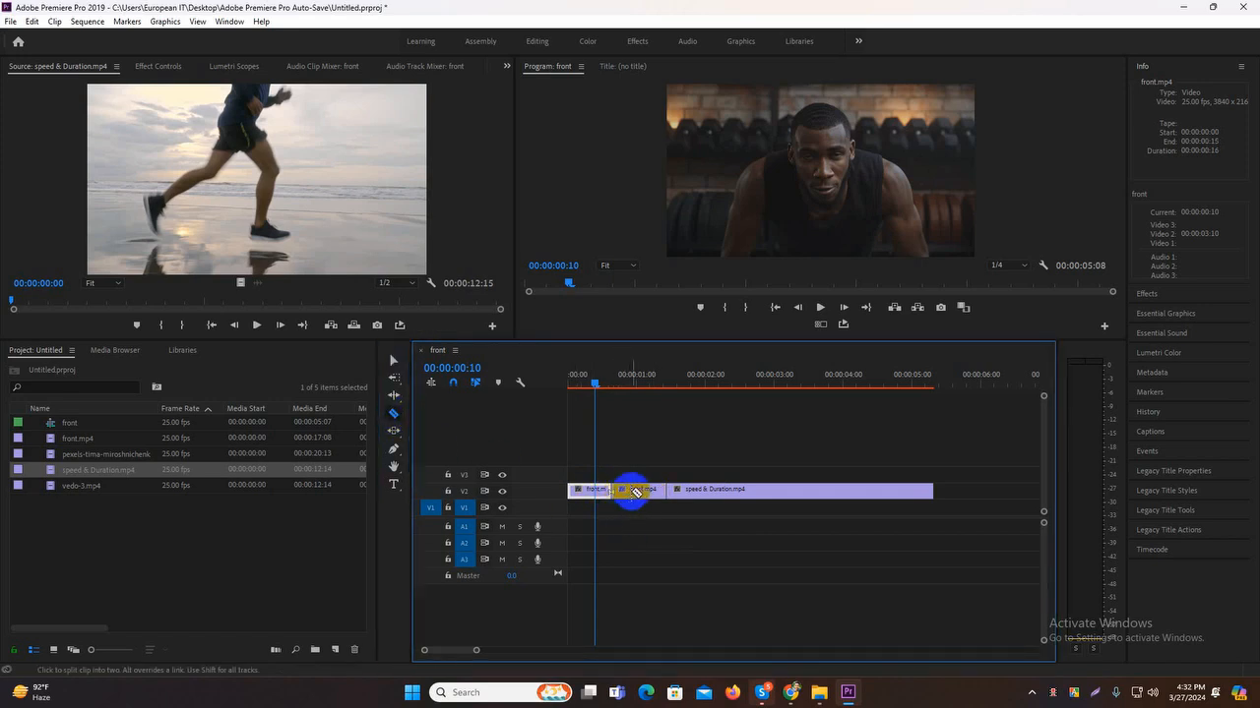
{"action": "left_click", "coordinate": [446, 354]}
{"action": "left_click", "coordinate": [391, 360]}
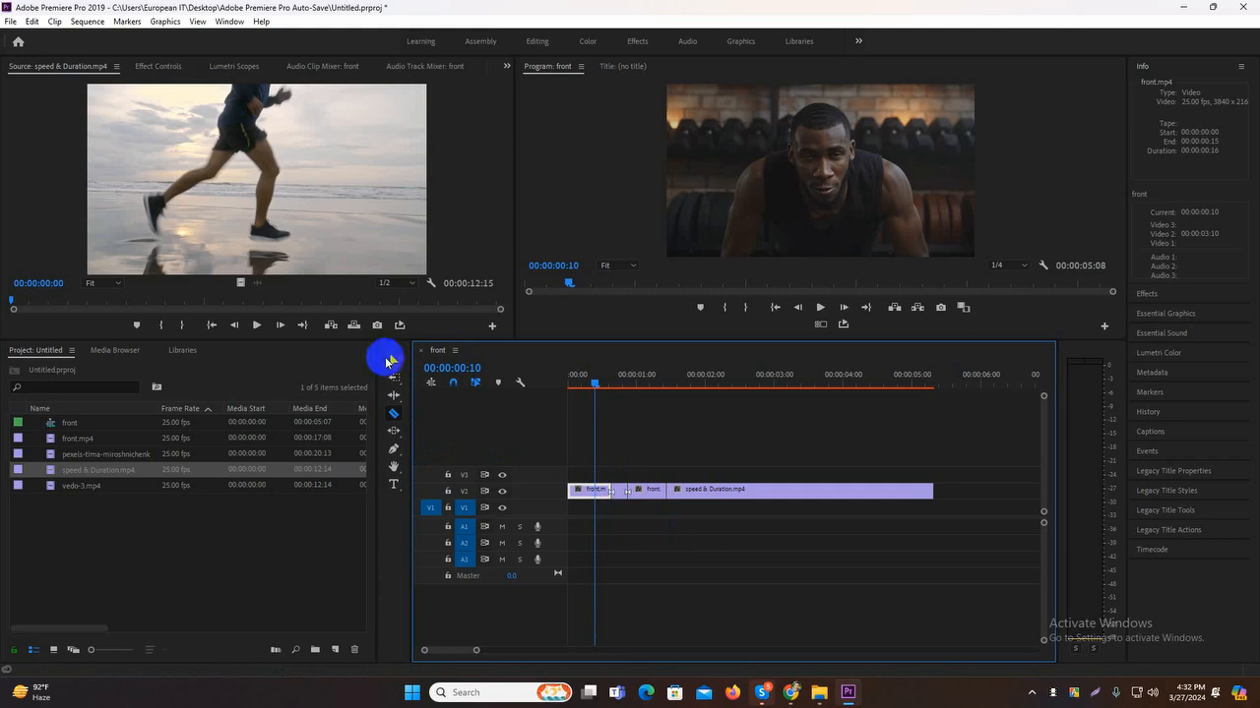
- Select the short middle front.mp4 piece on V2 and search the effects for "balck & whate"
{"action": "left_click", "coordinate": [622, 490]}
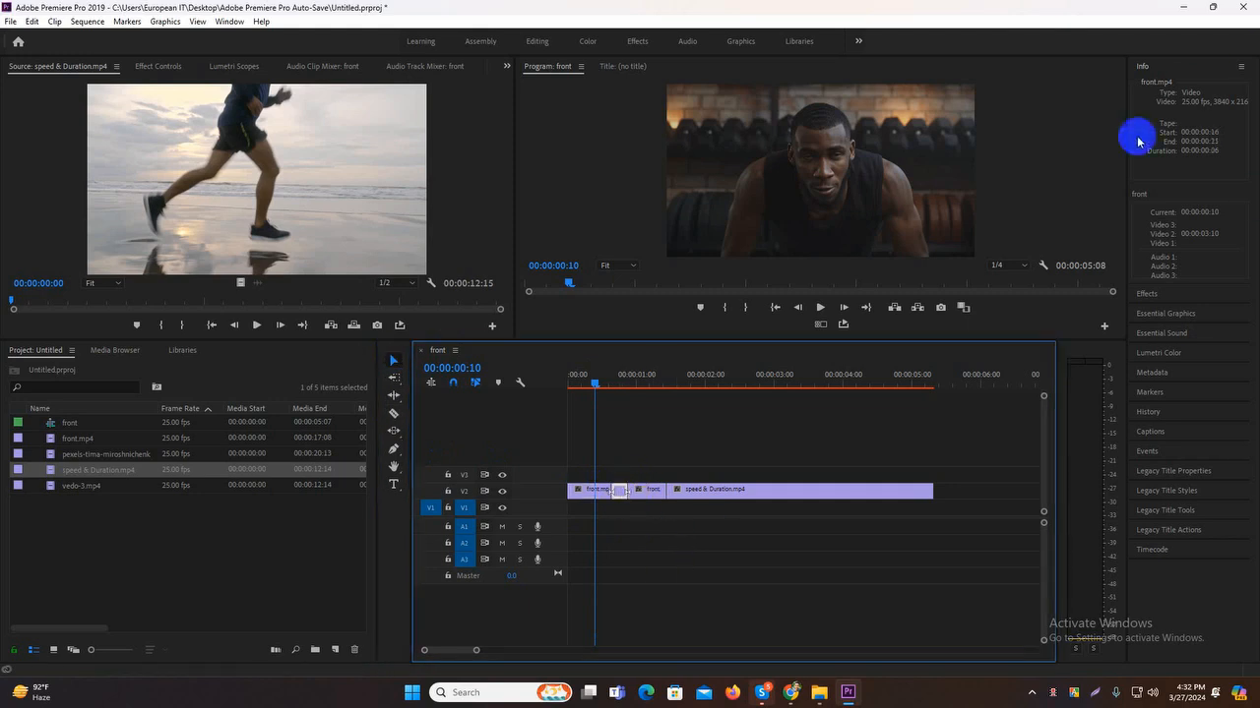
{"action": "left_click", "coordinate": [1171, 294]}
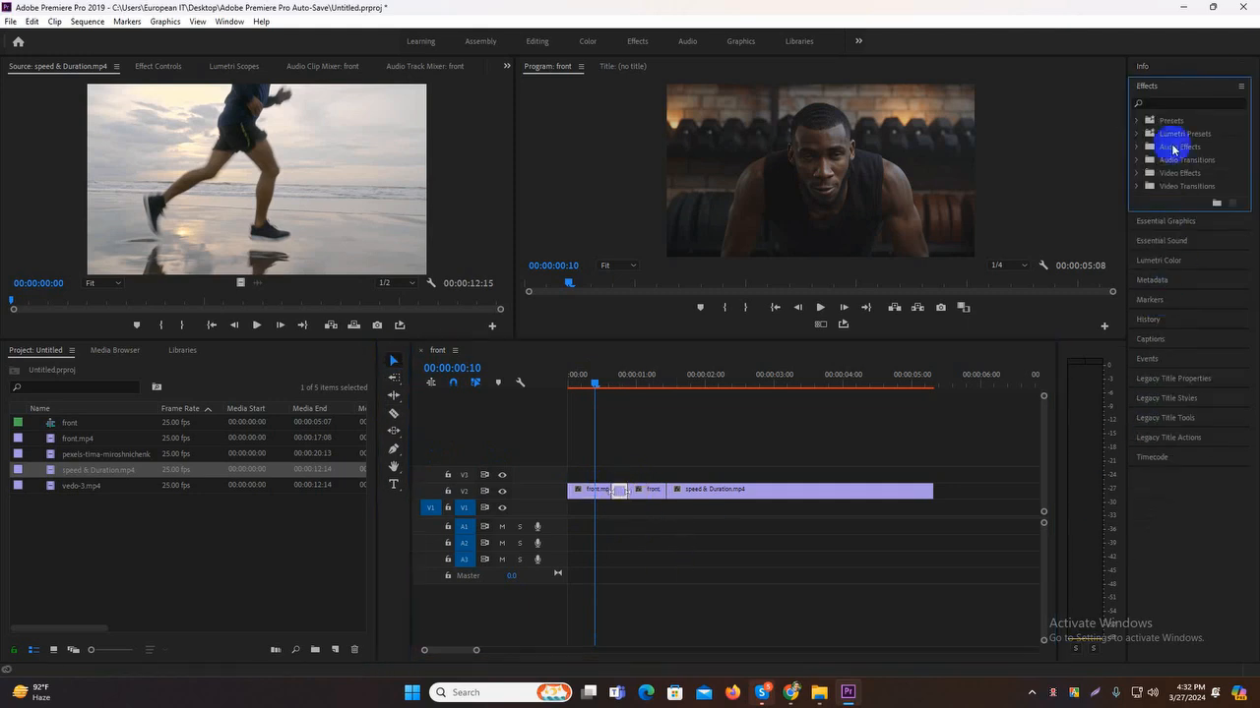
{"action": "left_click", "coordinate": [1173, 103]}
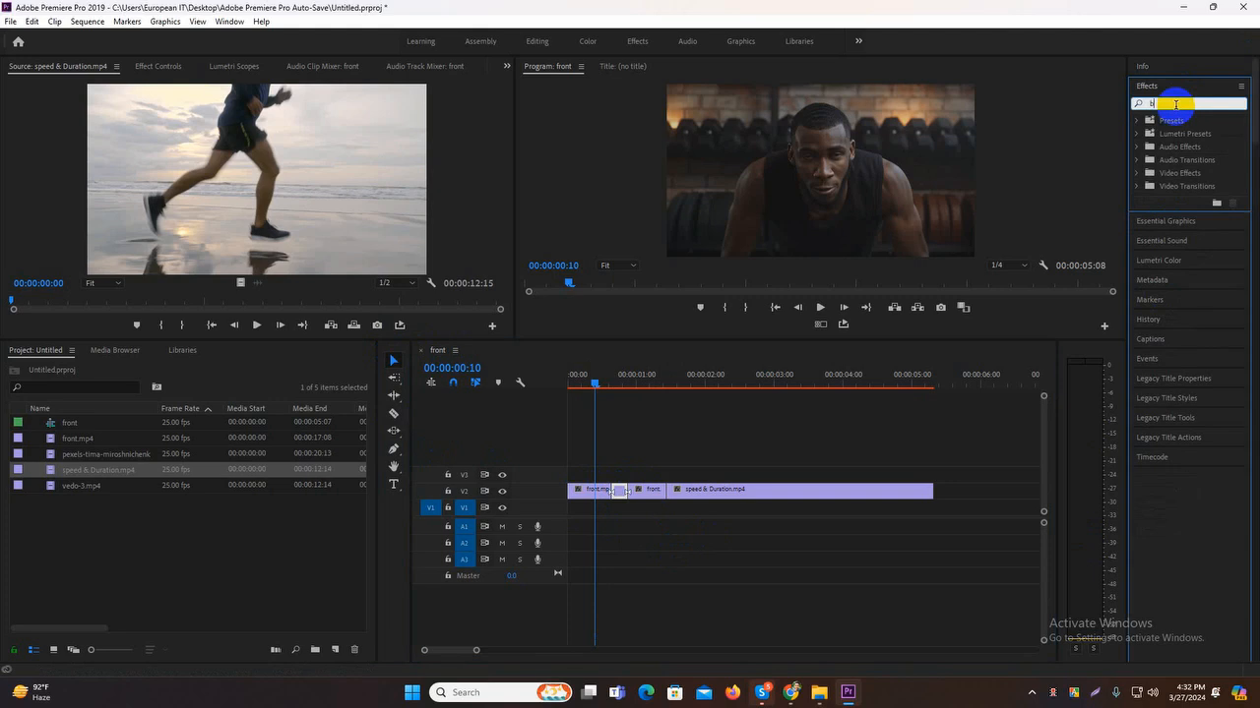
{"action": "type", "text": "back"}
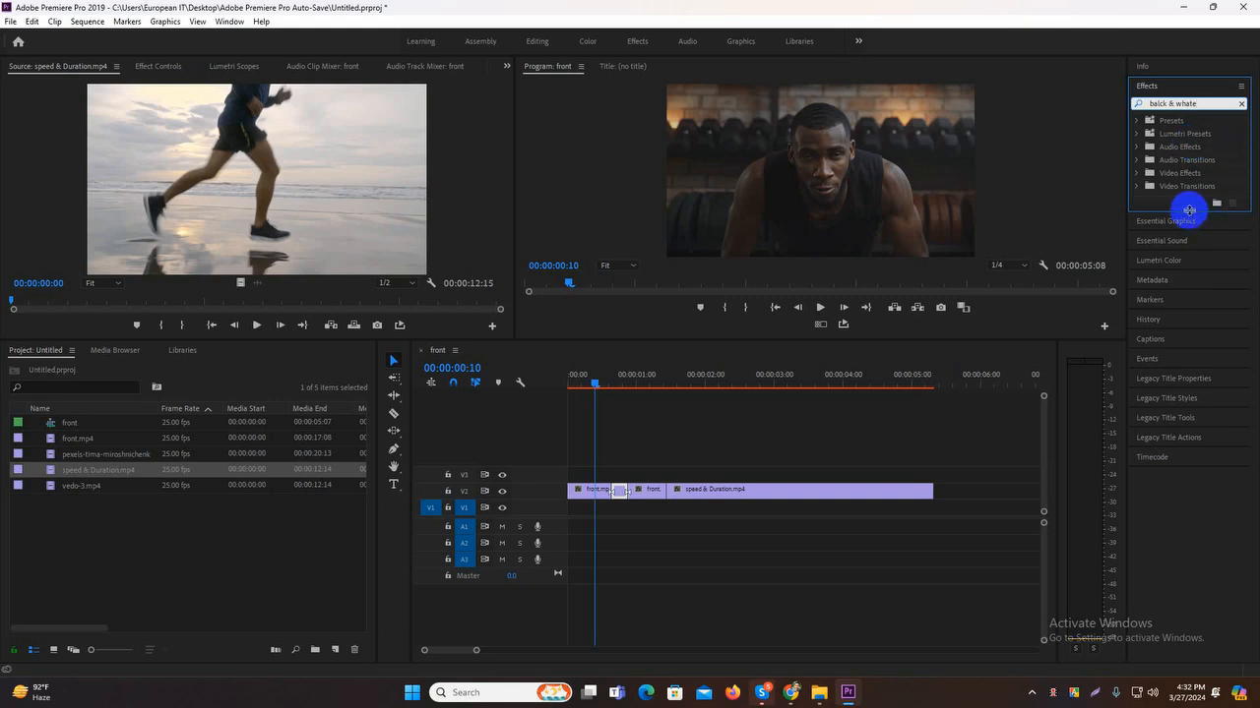
{"action": "left_click_drag", "start_coordinate": [1190, 209], "coordinate": [1192, 331]}
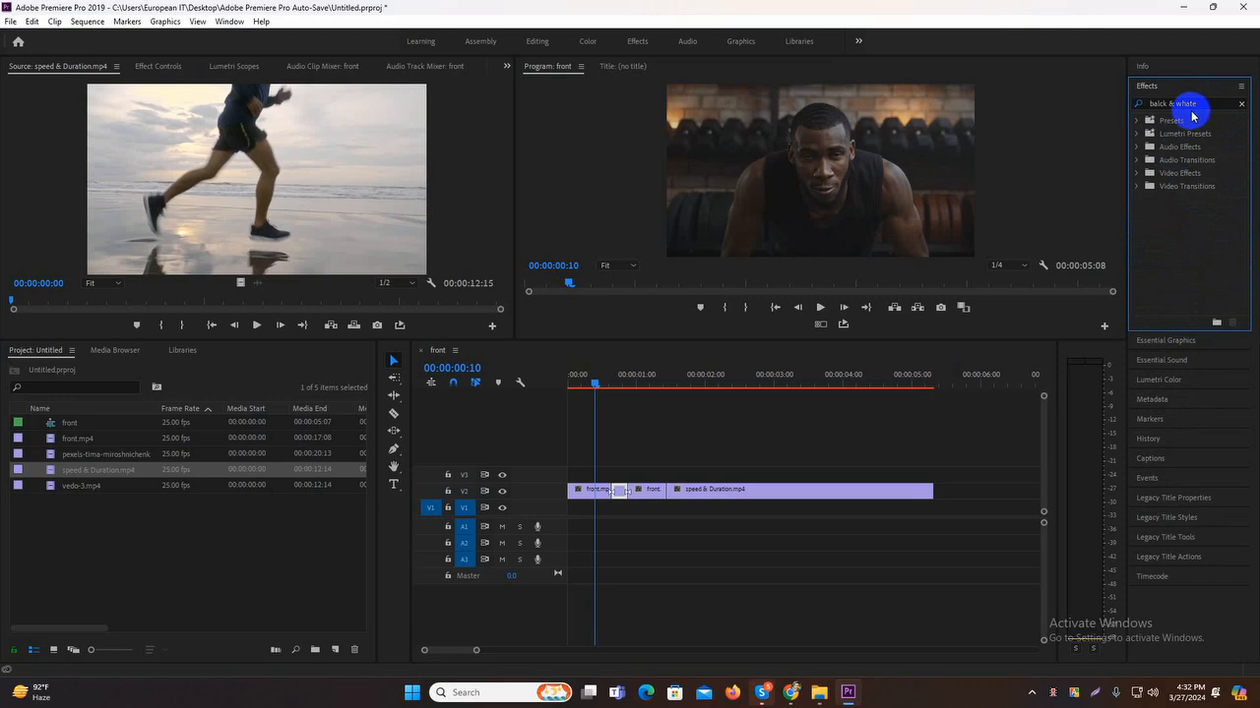
- Correct the effects search to "black & wh" and apply the Black & White video effect to the short middle piece of front.mp4
{"action": "left_click_drag", "start_coordinate": [1198, 103], "coordinate": [1148, 103]}
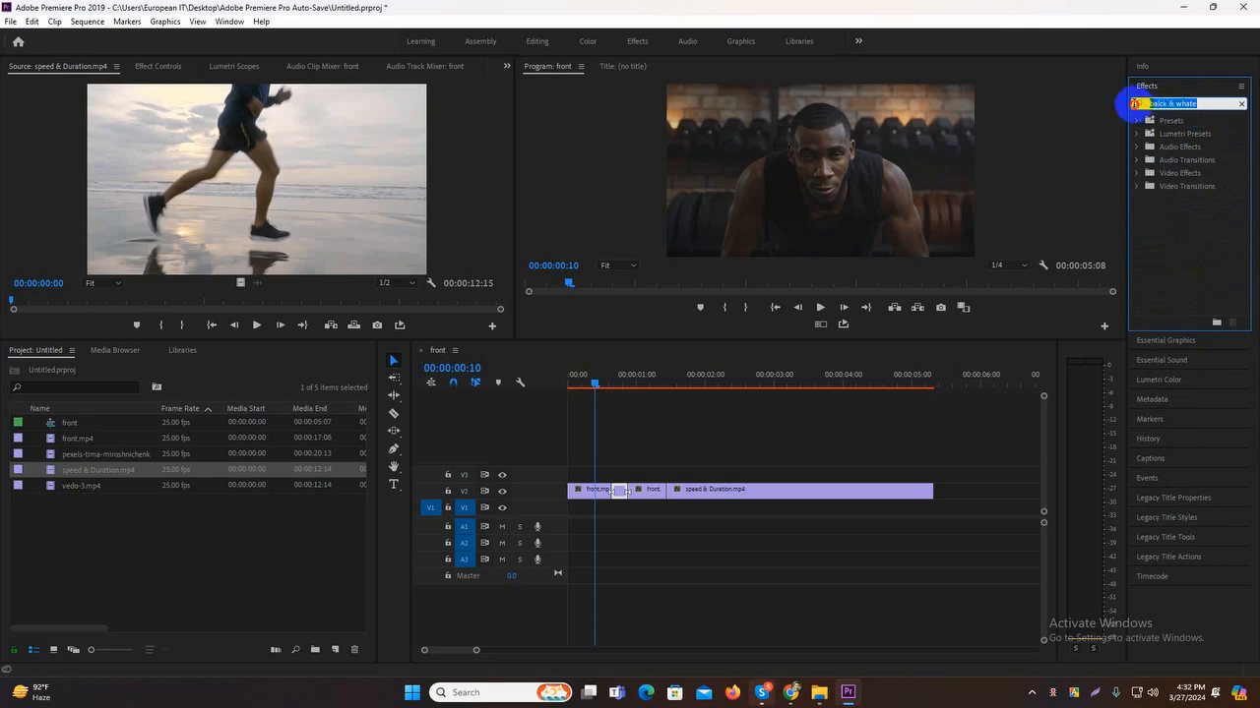
{"action": "key", "text": "BackSpace"}
{"action": "type", "text": "bla"}
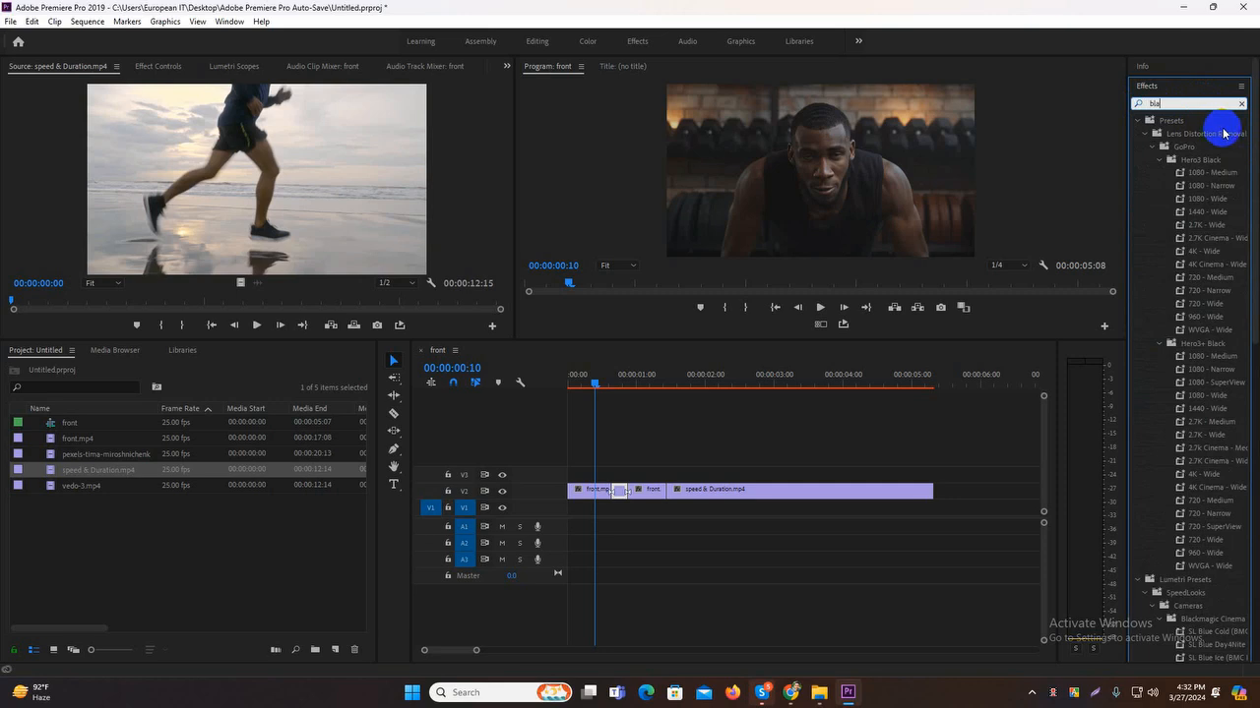
{"action": "scroll", "coordinate": [1171, 559], "scroll_direction": "down", "scroll_amount": 10}
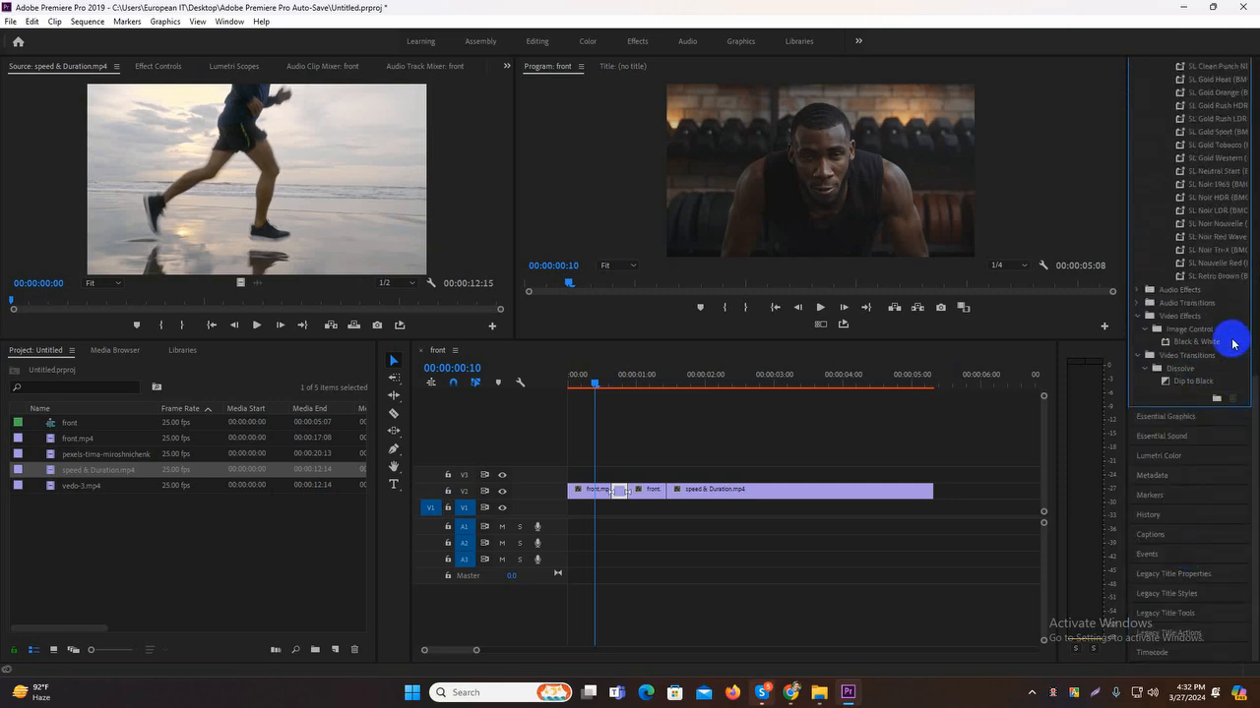
{"action": "scroll", "coordinate": [1230, 345], "scroll_direction": "up", "scroll_amount": 10}
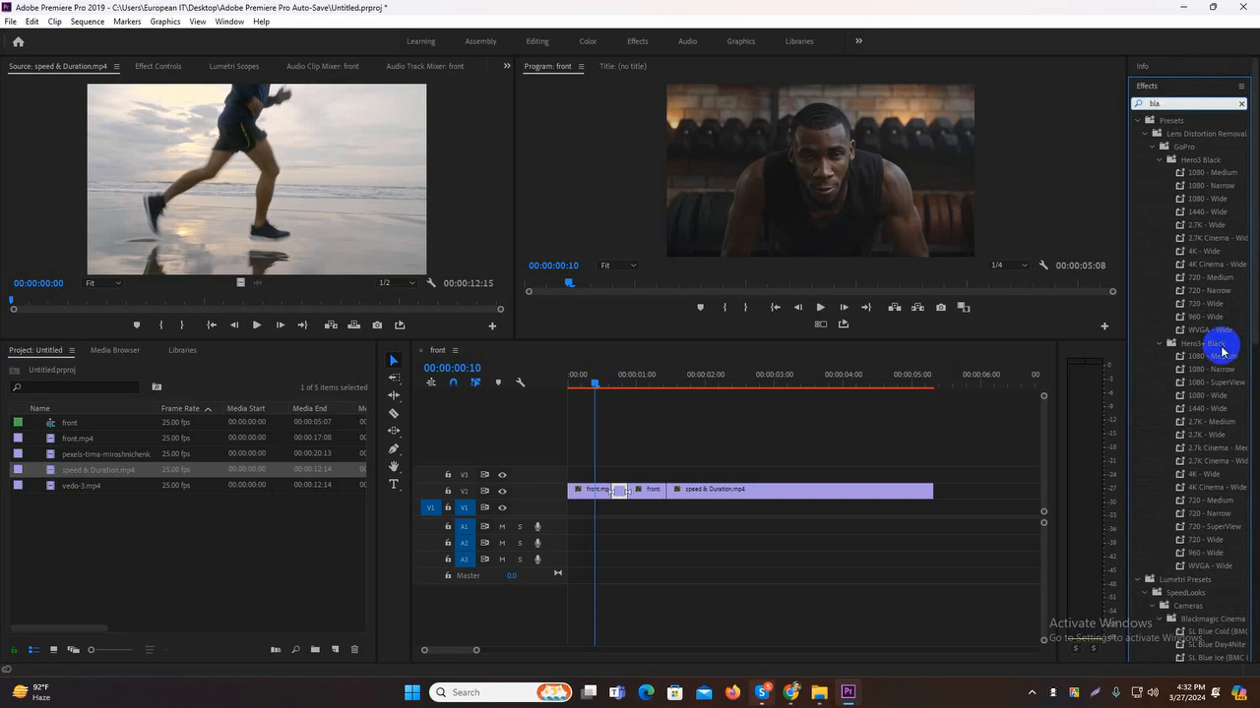
{"action": "left_click", "coordinate": [1184, 104]}
{"action": "type", "text": "& wh"}
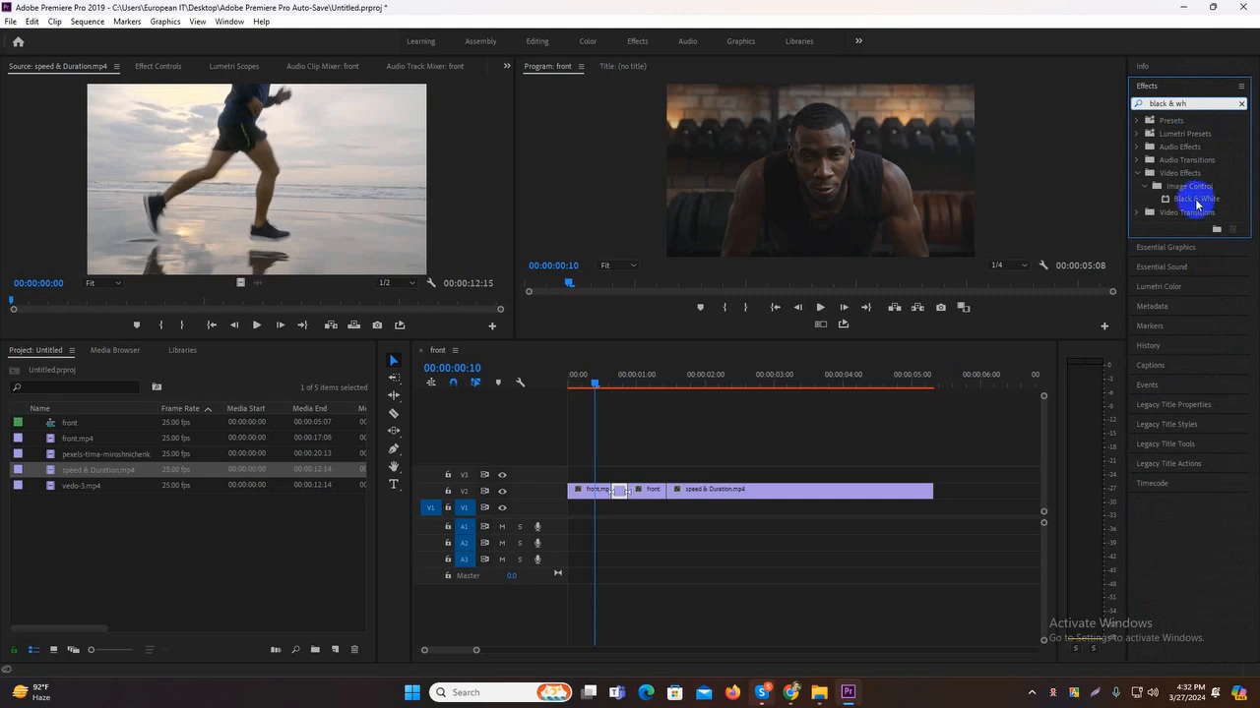
{"action": "left_click", "coordinate": [1194, 201]}
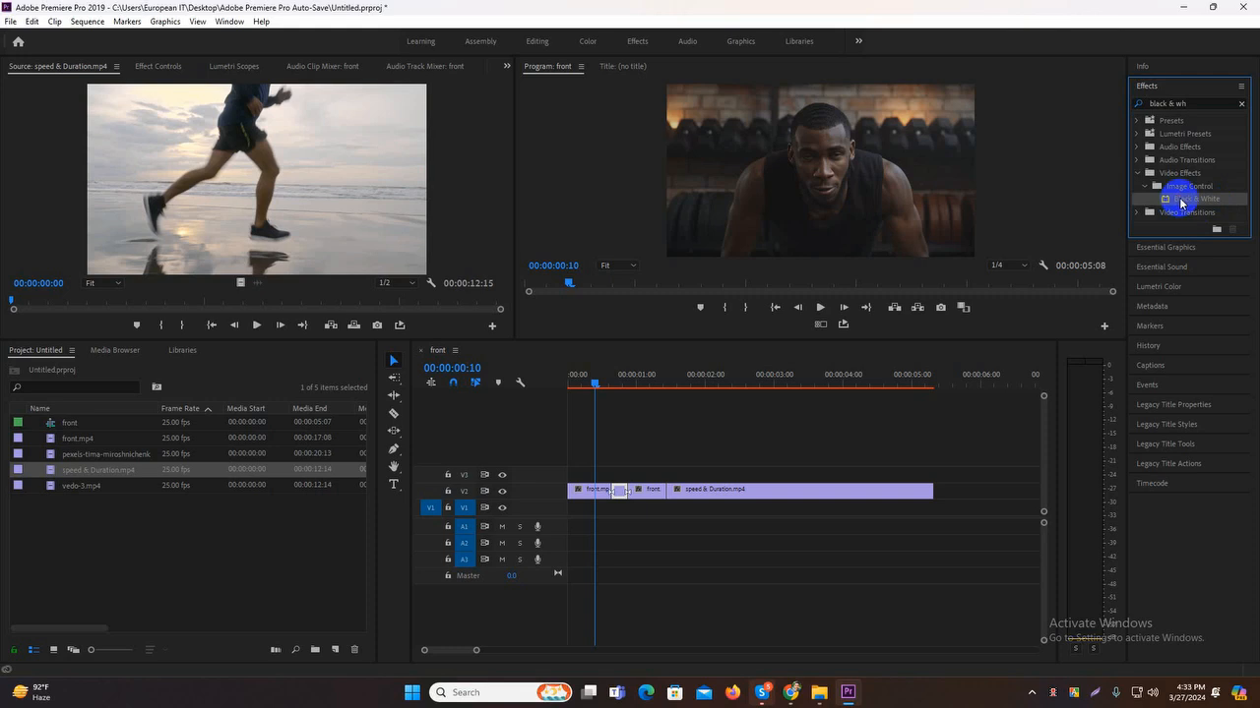
{"action": "left_click_drag", "start_coordinate": [1181, 204], "coordinate": [619, 491]}
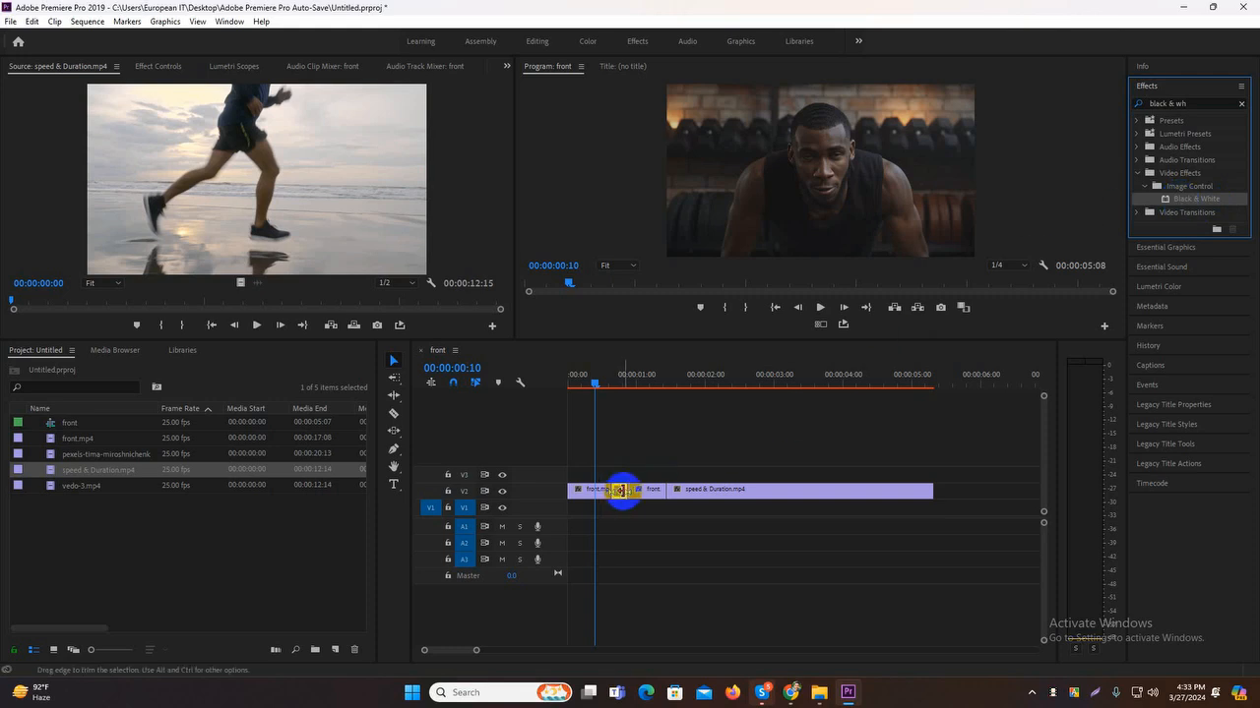
- Play the sequence repeatedly from near its start to examine the Black & White effect on the middle front.mp4 piece
{"action": "left_click", "coordinate": [606, 386]}
{"action": "mouse_move", "coordinate": [606, 387]}
{"action": "left_mouse_down"}
{"action": "mouse_move", "coordinate": [627, 388]}
{"action": "mouse_move", "coordinate": [581, 385]}
{"action": "left_mouse_up"}
{"action": "key", "text": "space"}
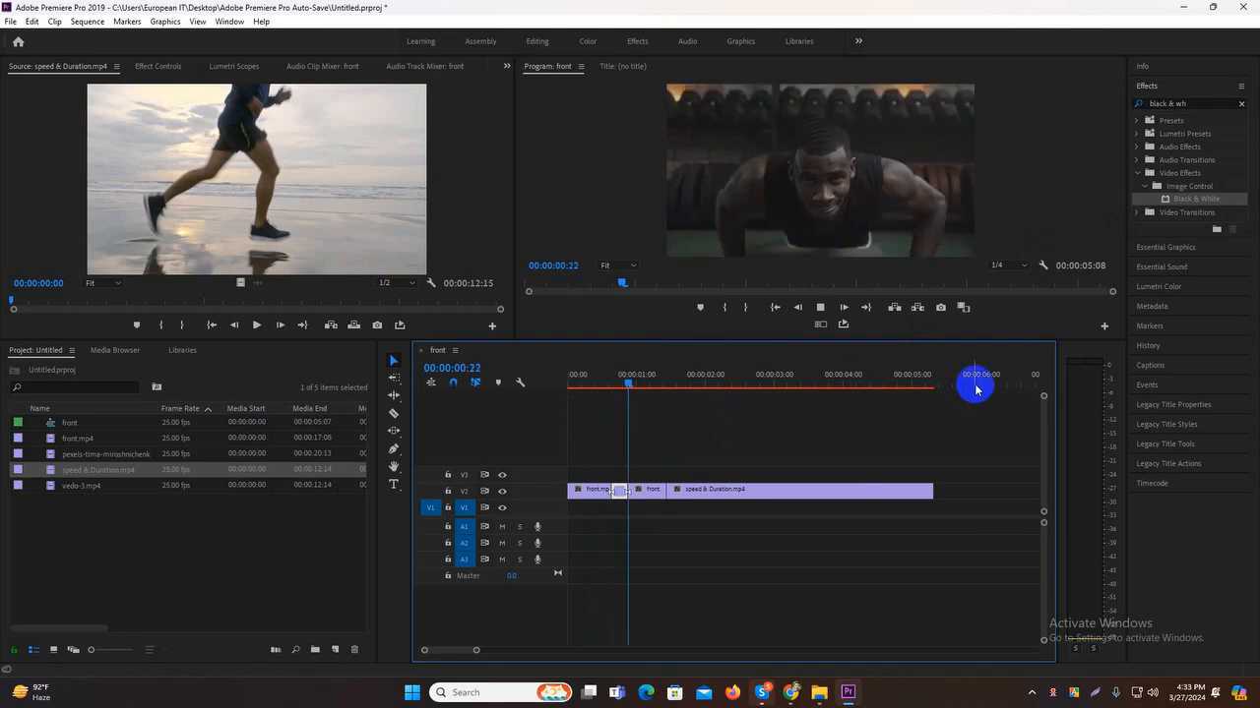
{"action": "left_click_drag", "start_coordinate": [697, 376], "coordinate": [569, 385]}
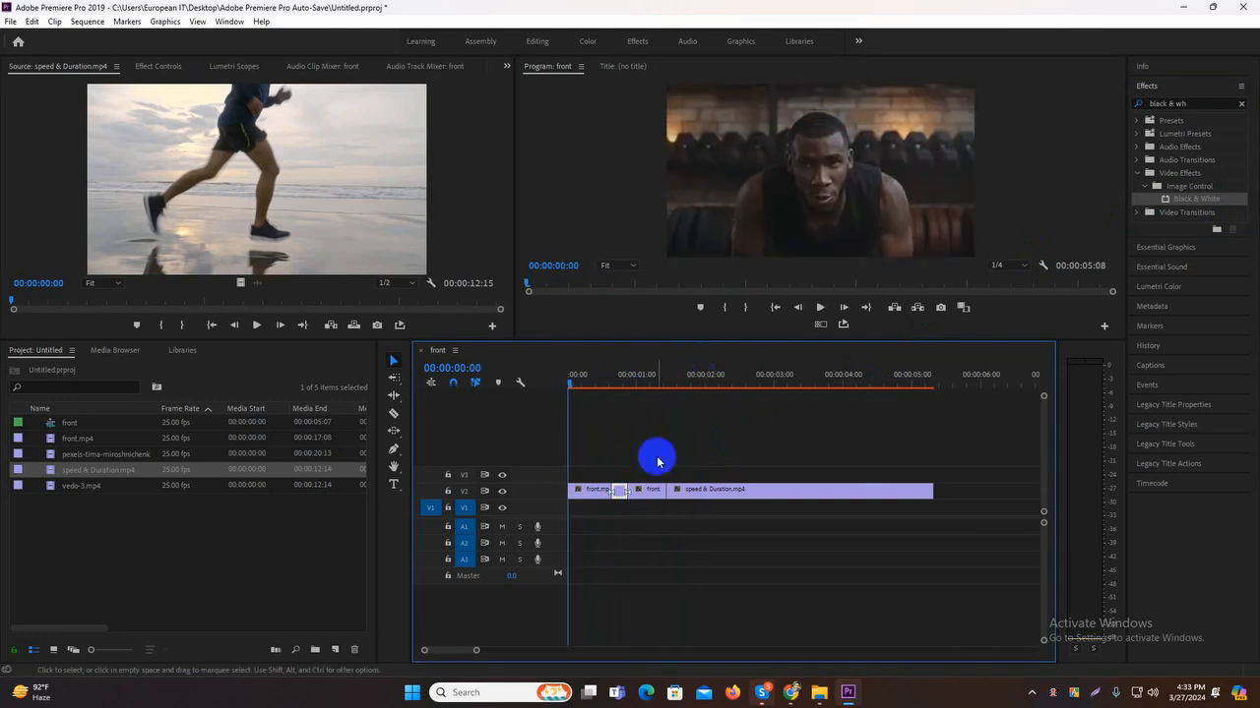
{"action": "left_click", "coordinate": [695, 439]}
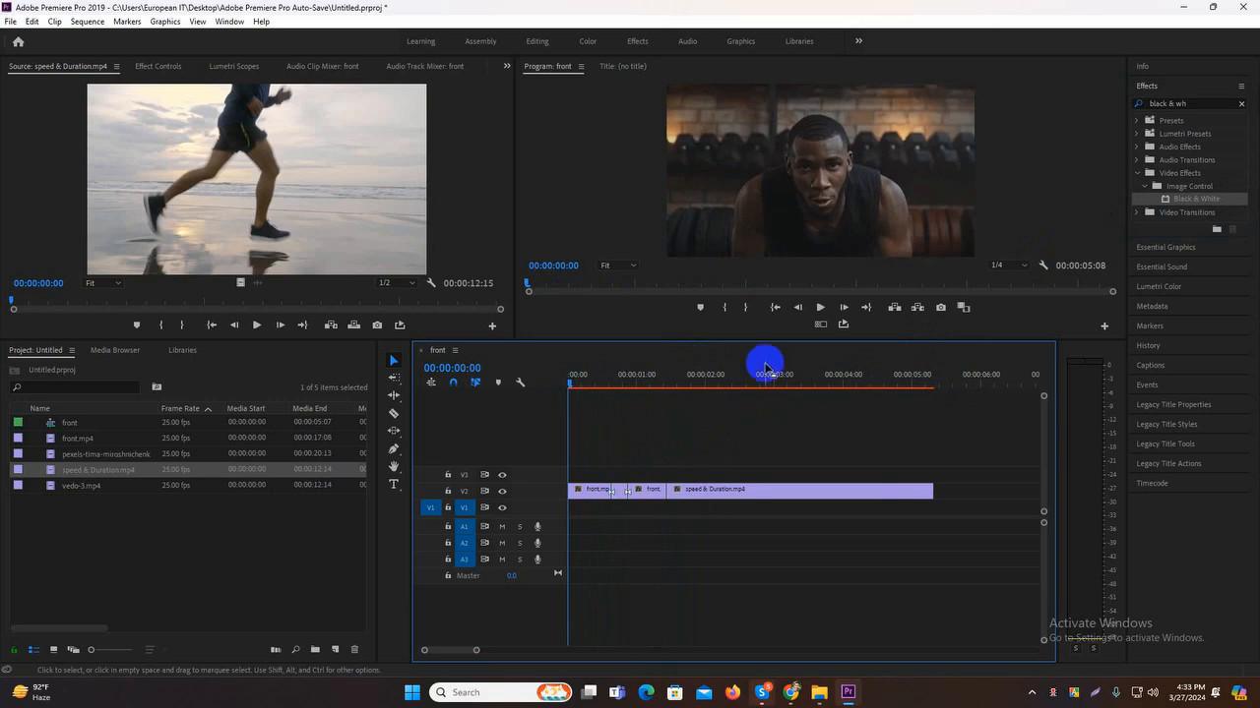
{"action": "left_click", "coordinate": [818, 308]}
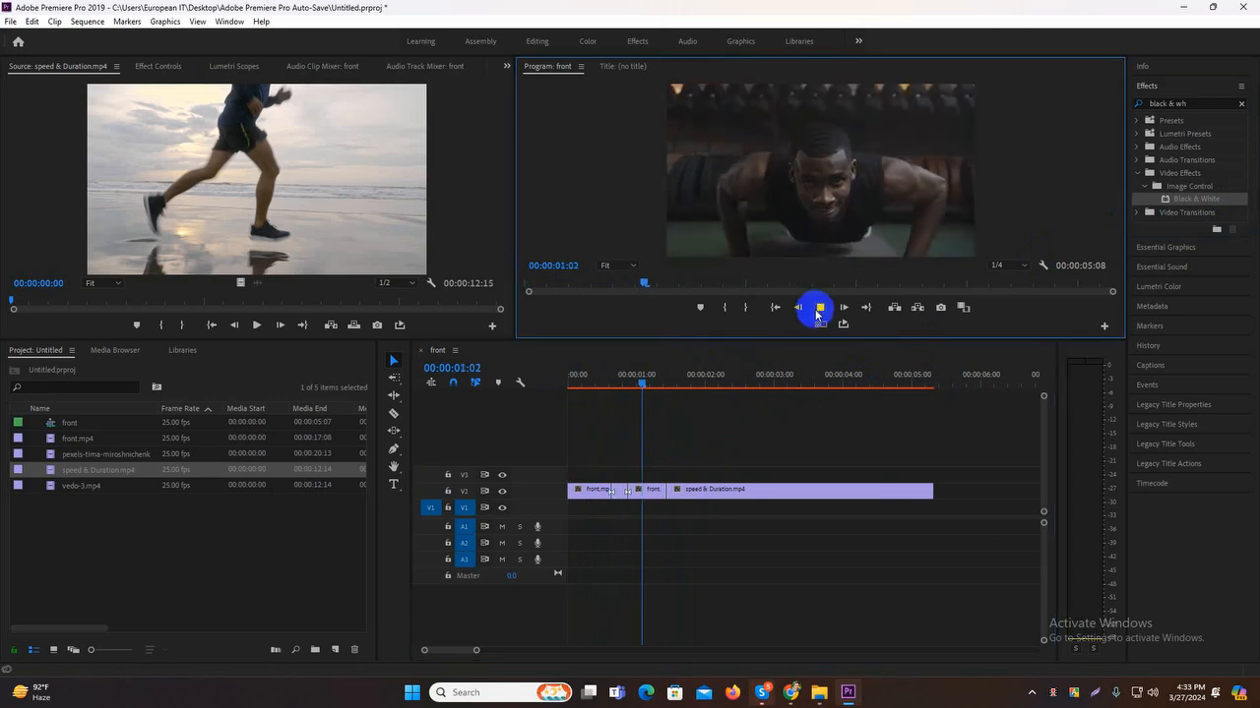
{"action": "left_click_drag", "start_coordinate": [743, 389], "coordinate": [579, 390]}
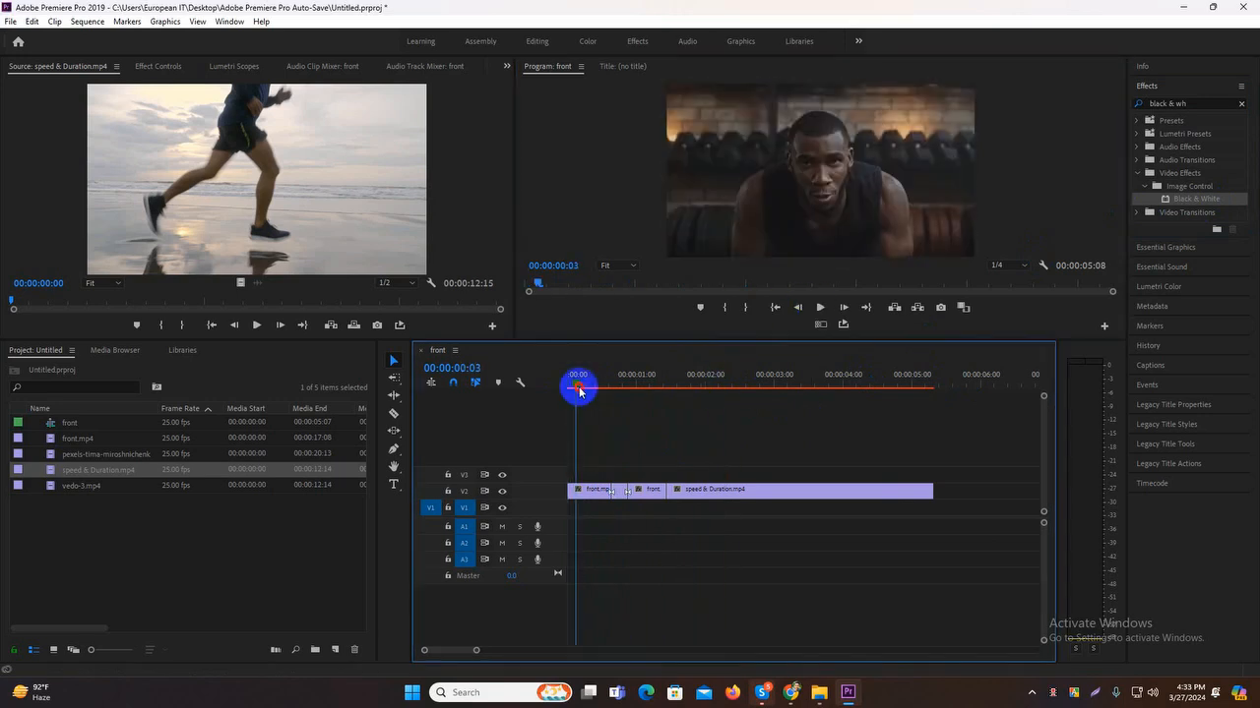
{"action": "key", "text": "space"}
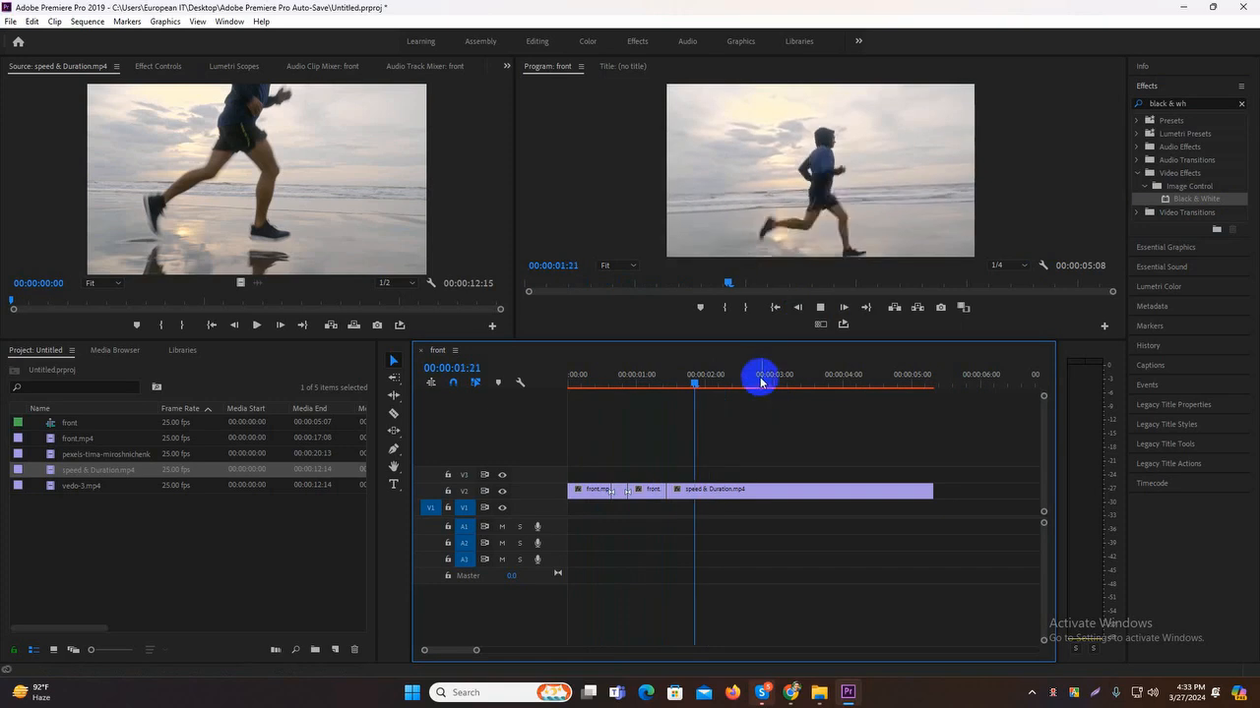
{"action": "left_click_drag", "start_coordinate": [761, 382], "coordinate": [584, 388]}
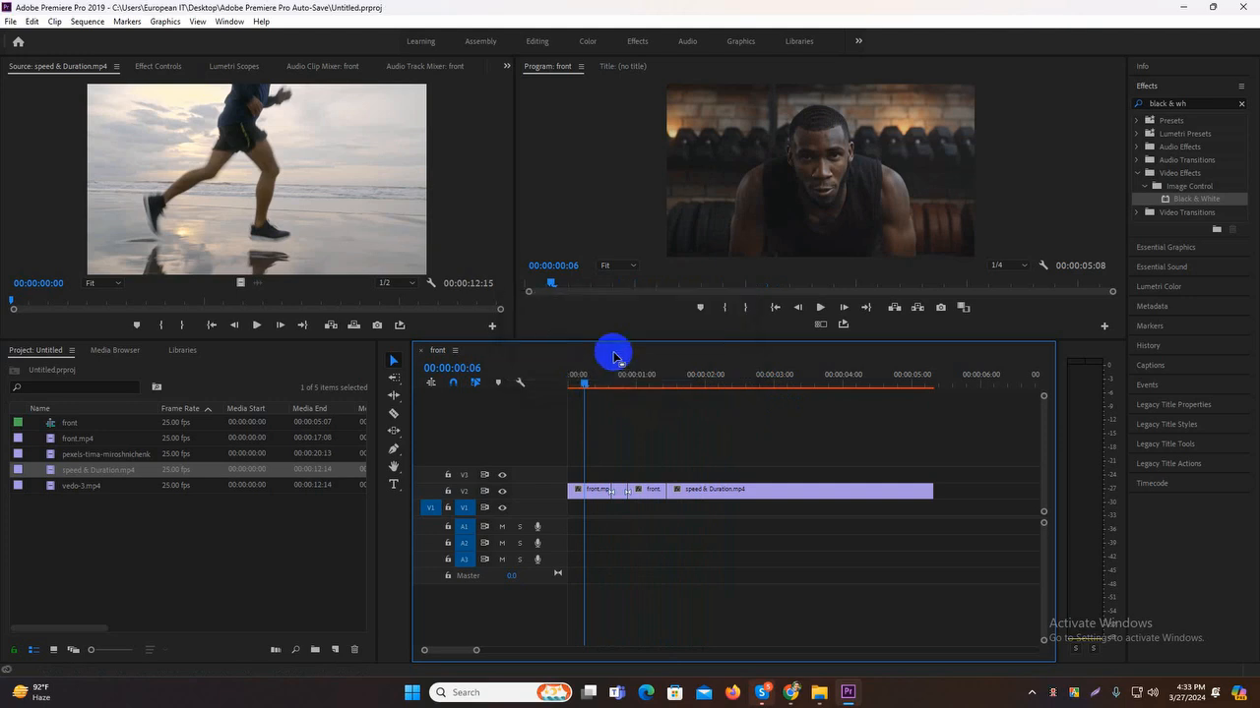
{"action": "left_click", "coordinate": [393, 414]}
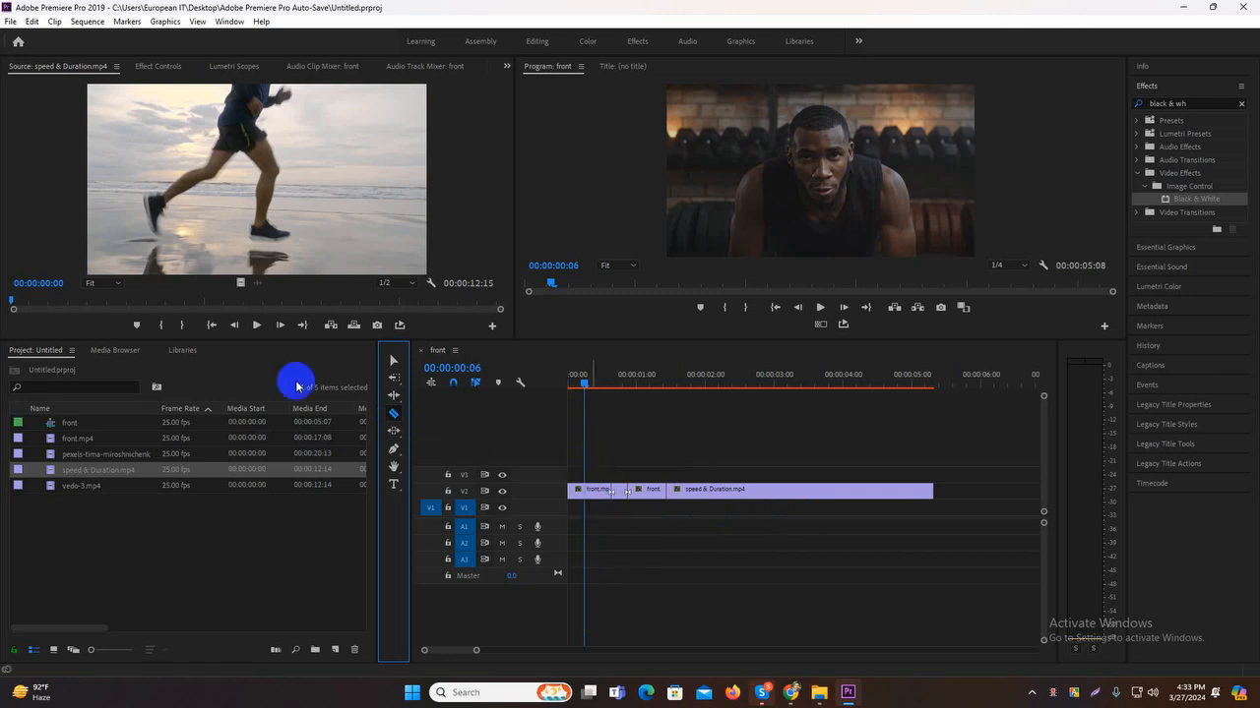
{"action": "left_click", "coordinate": [394, 360]}
{"action": "left_click", "coordinate": [596, 493]}
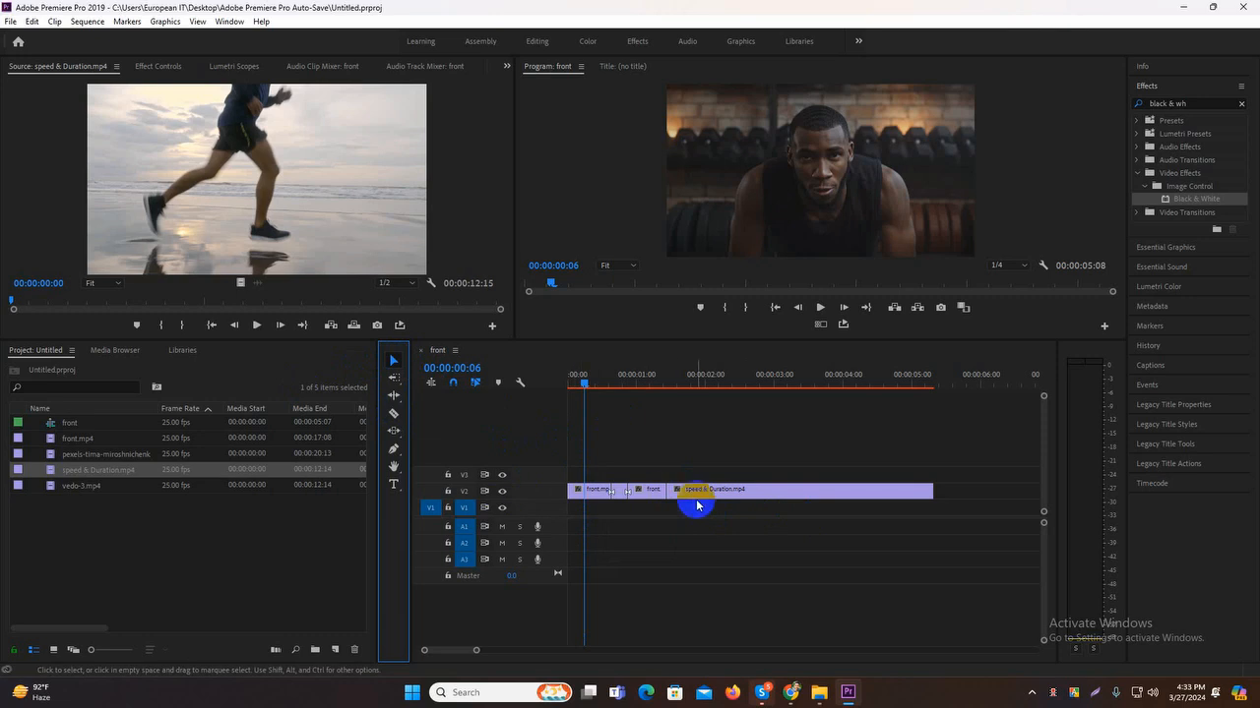
{"action": "left_click", "coordinate": [648, 495]}
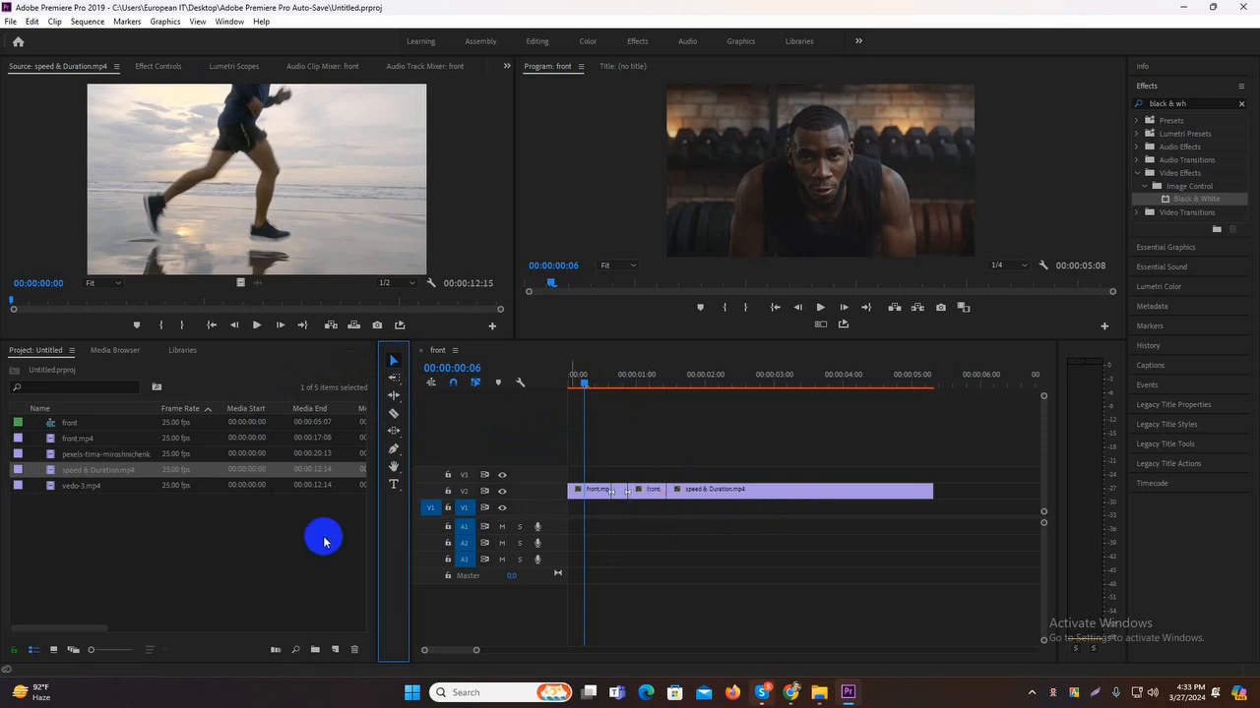